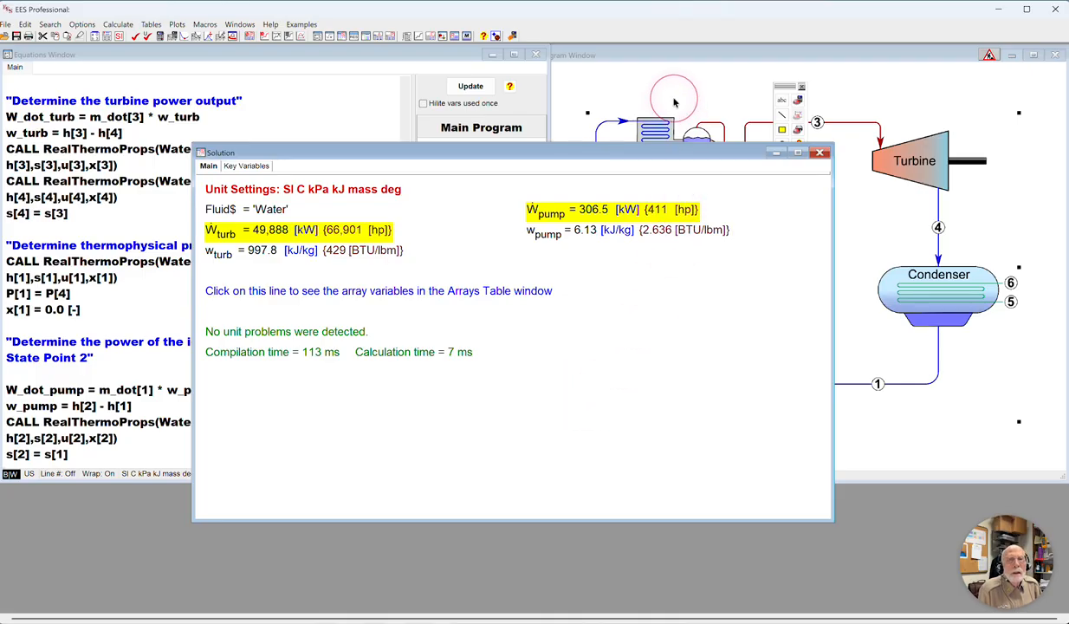
- Solve the equations, and arrange the diagram toolbar and Solution window clear of the upper part of the cycle schematic
click(159, 38)
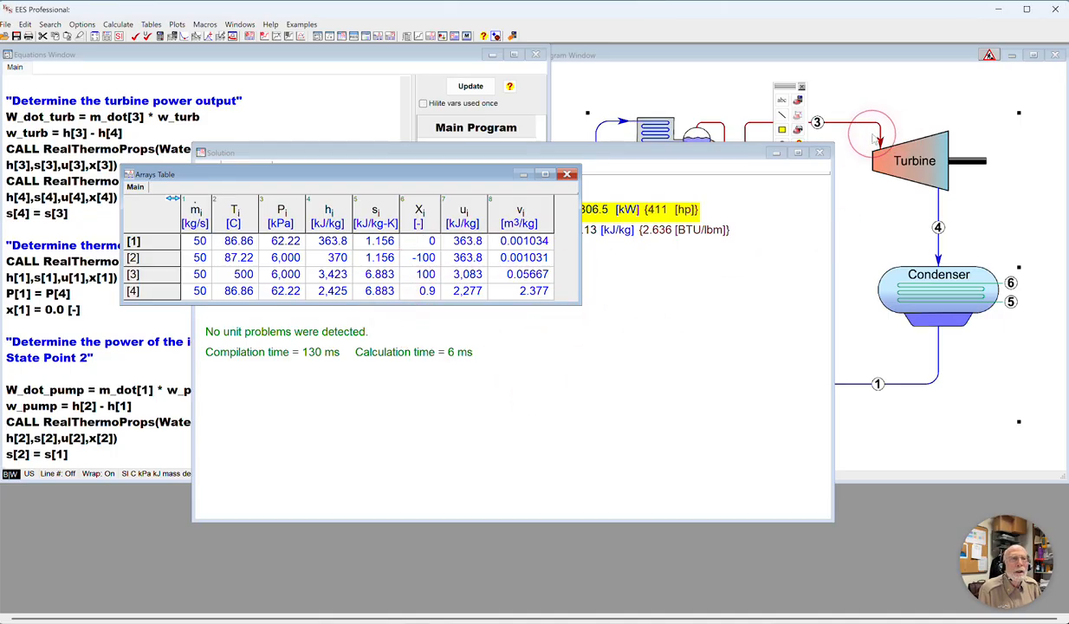
click(881, 105)
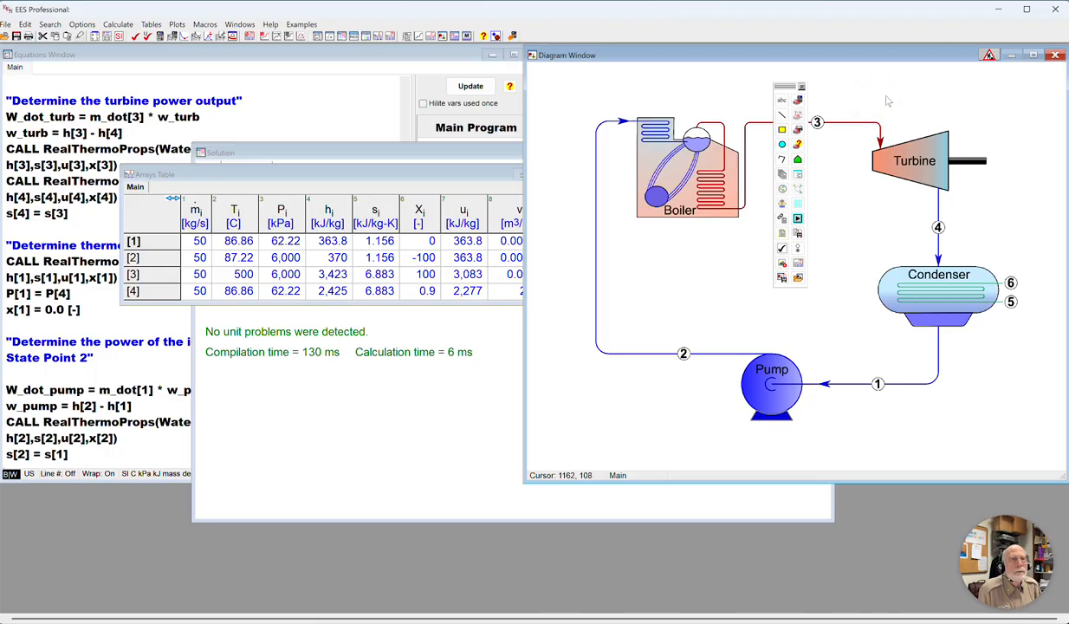
drag(782, 93, 1035, 94)
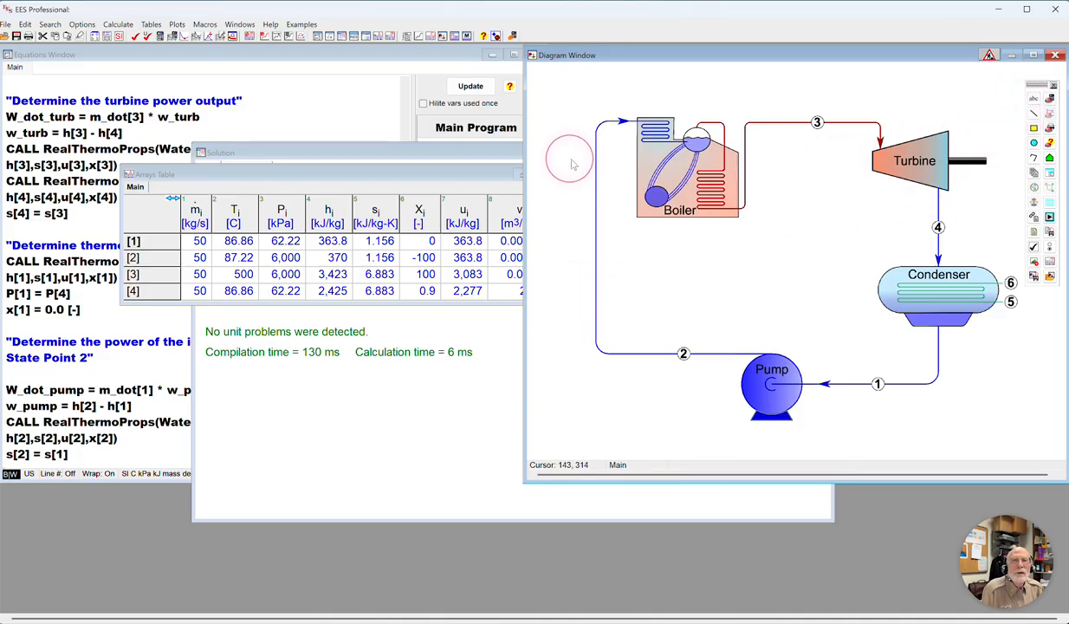
click(315, 461)
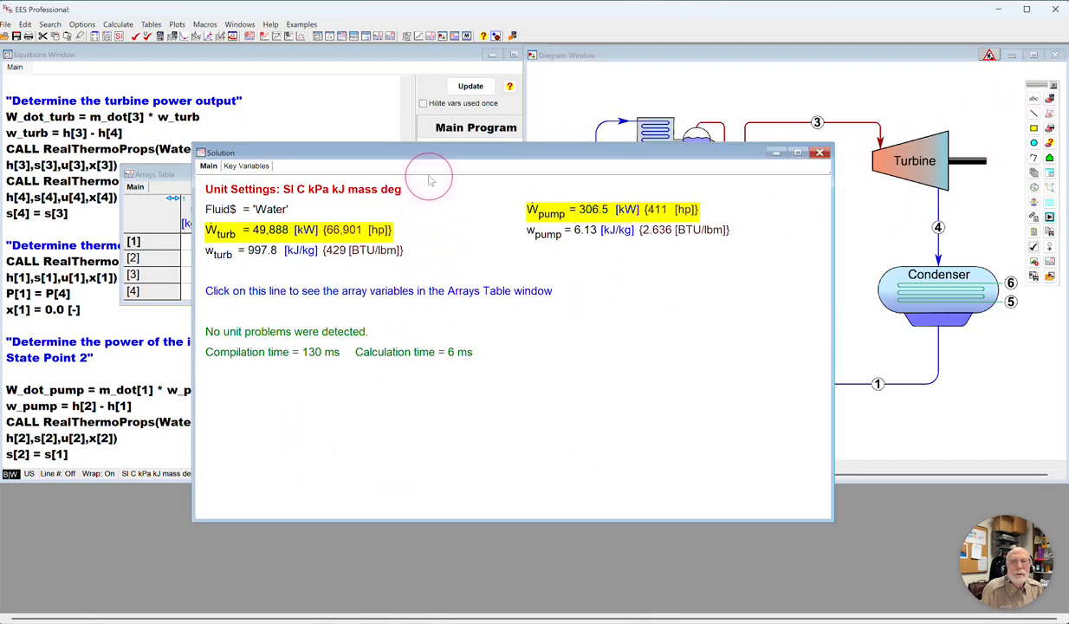
drag(431, 157, 400, 250)
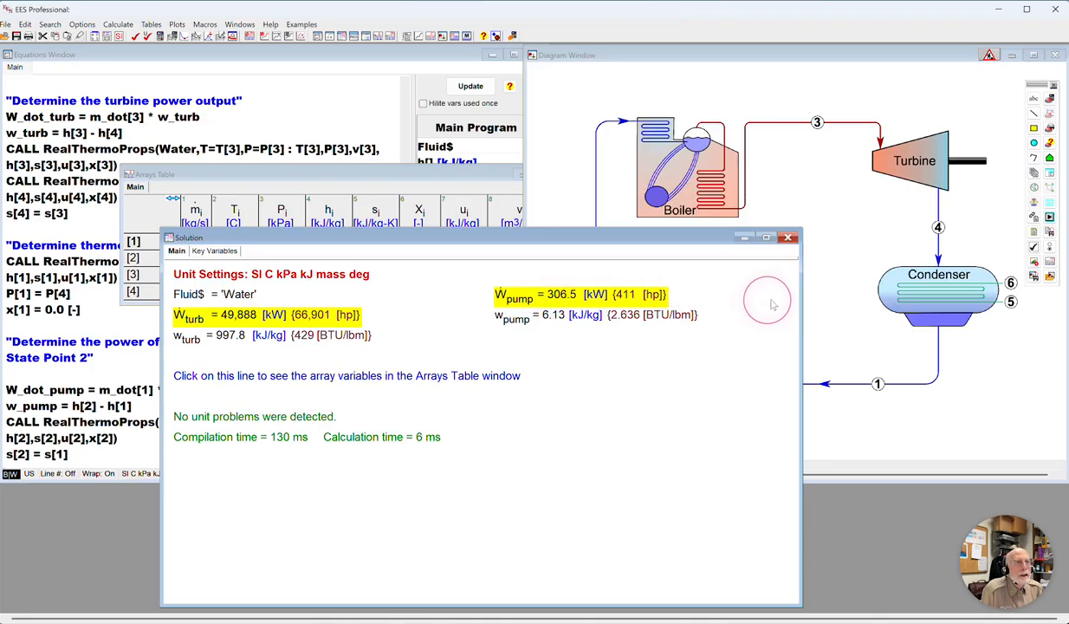
- Create a new diagram text item and set its type to Output variable
click(1033, 100)
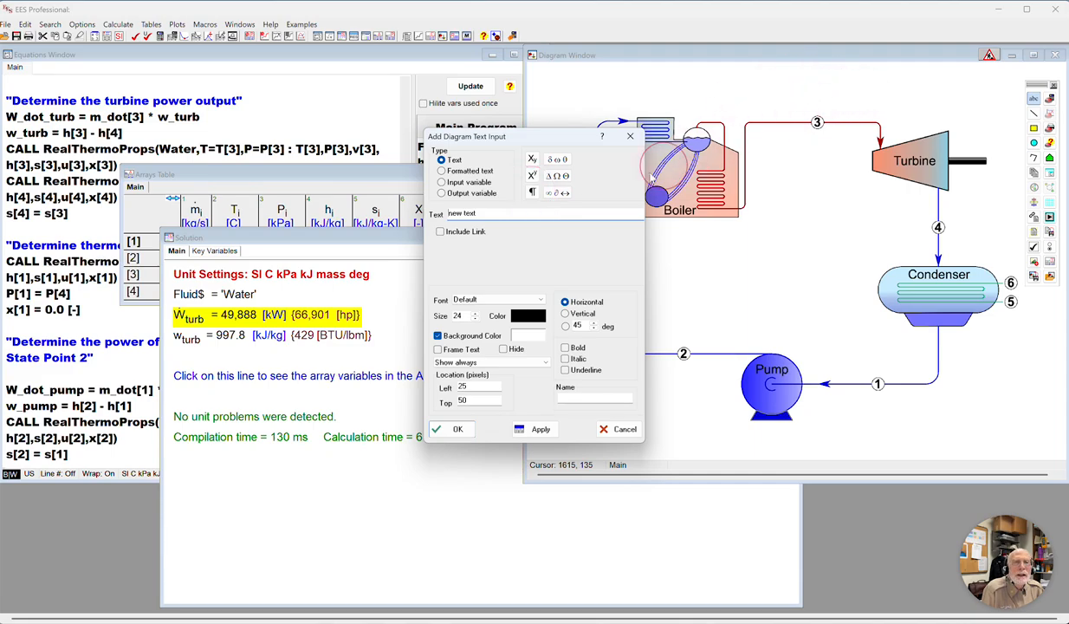
click(557, 194)
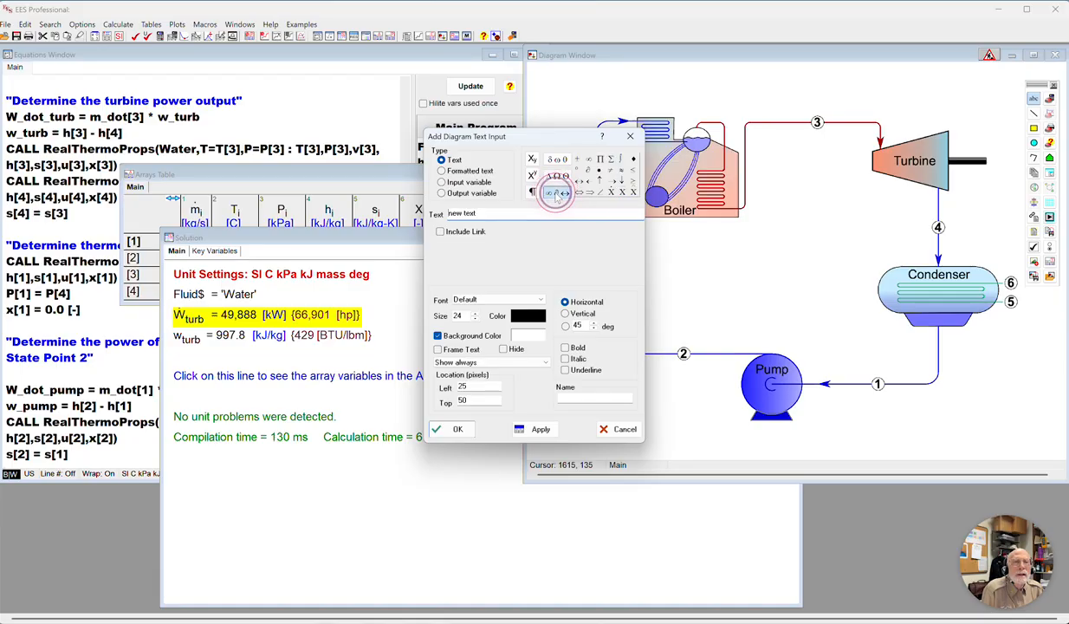
click(557, 196)
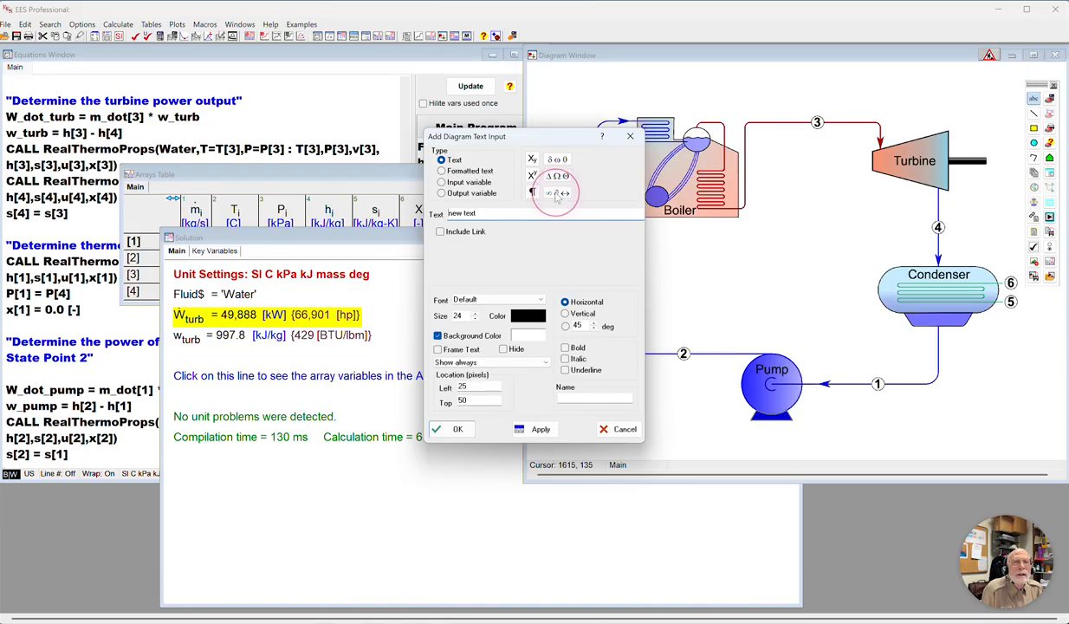
click(468, 171)
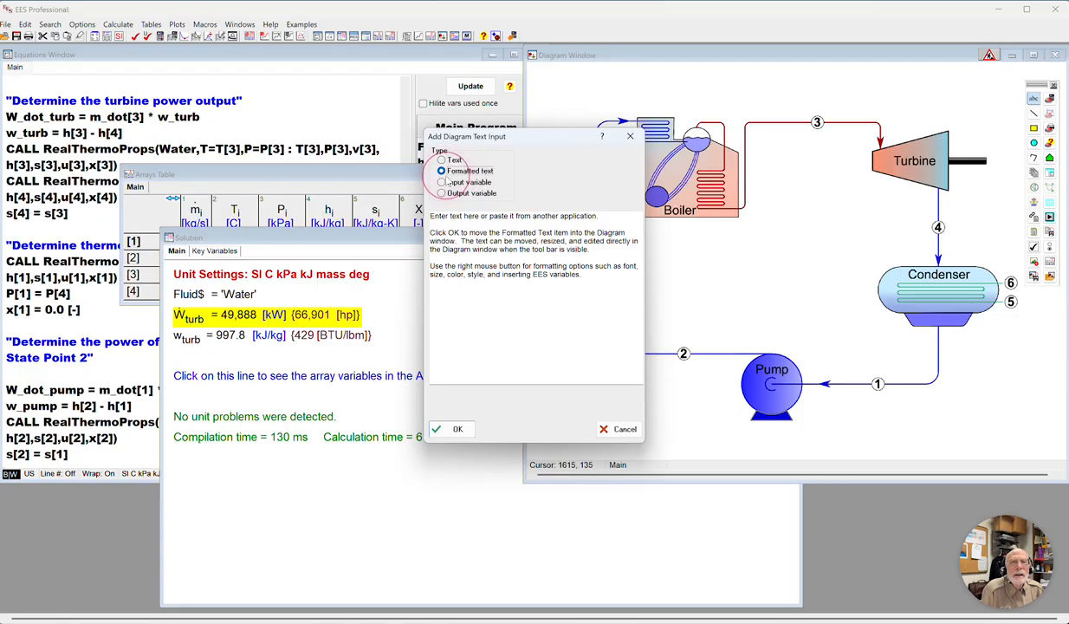
click(452, 183)
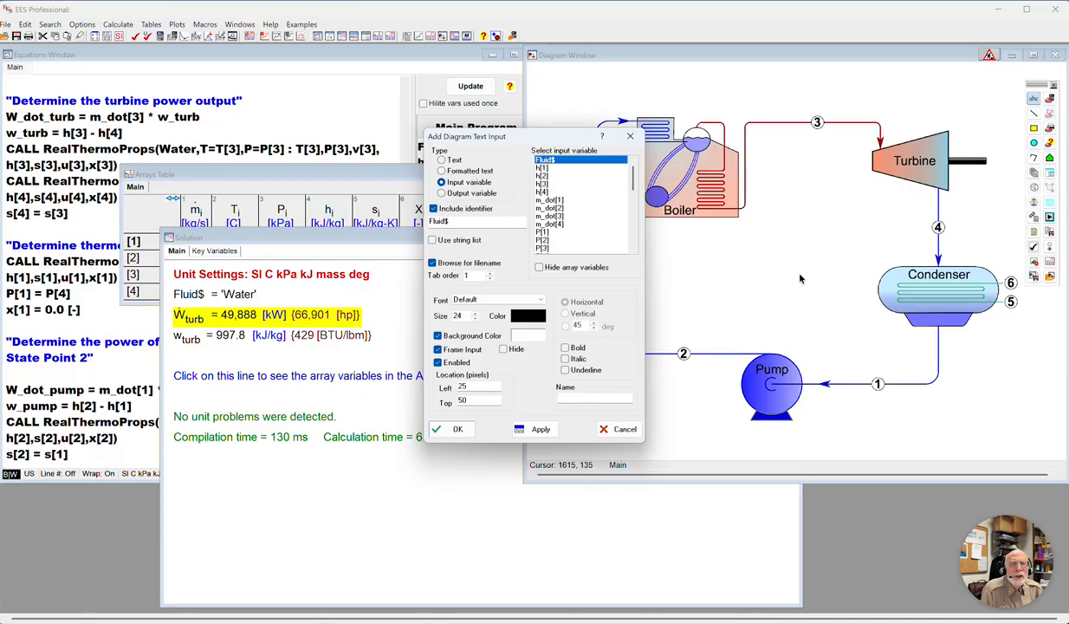
click(468, 193)
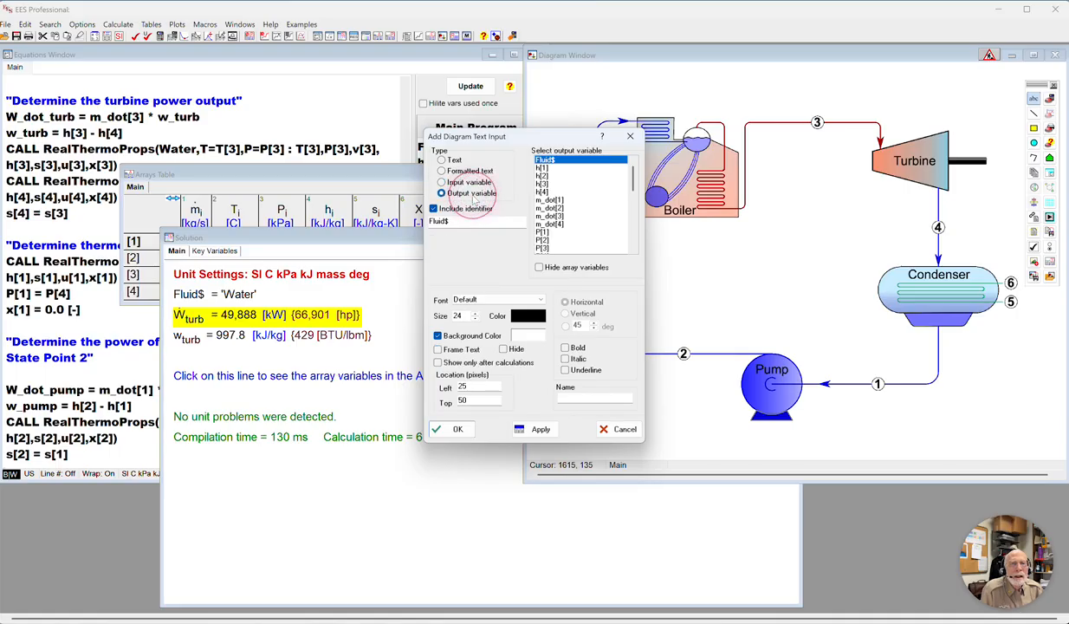
- Format the Fluid$ output item with blue, bold text and add it to the diagram
click(525, 317)
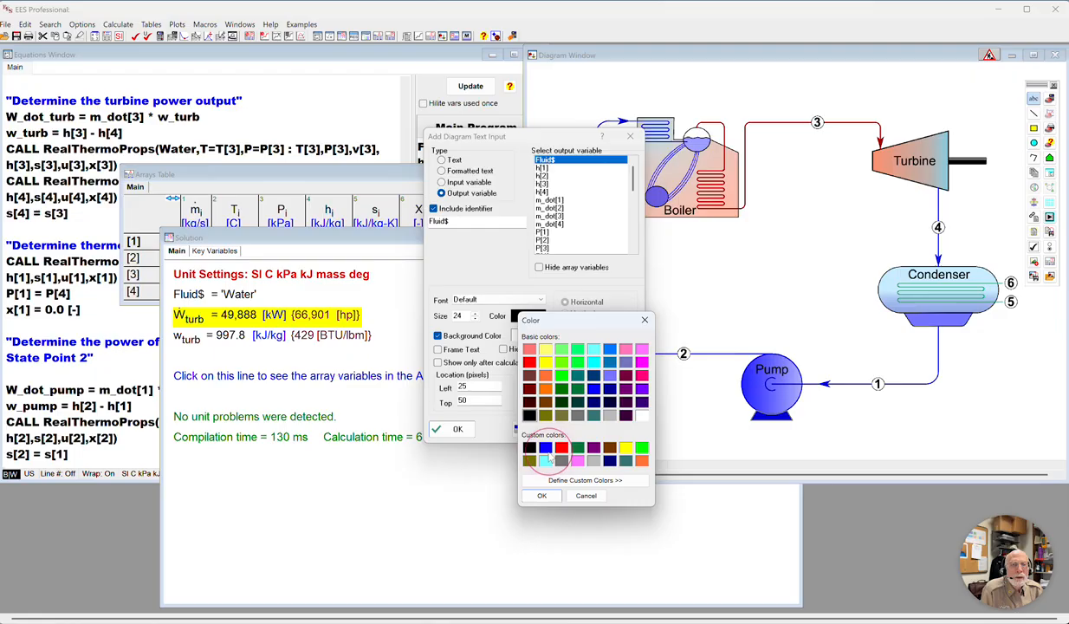
click(545, 448)
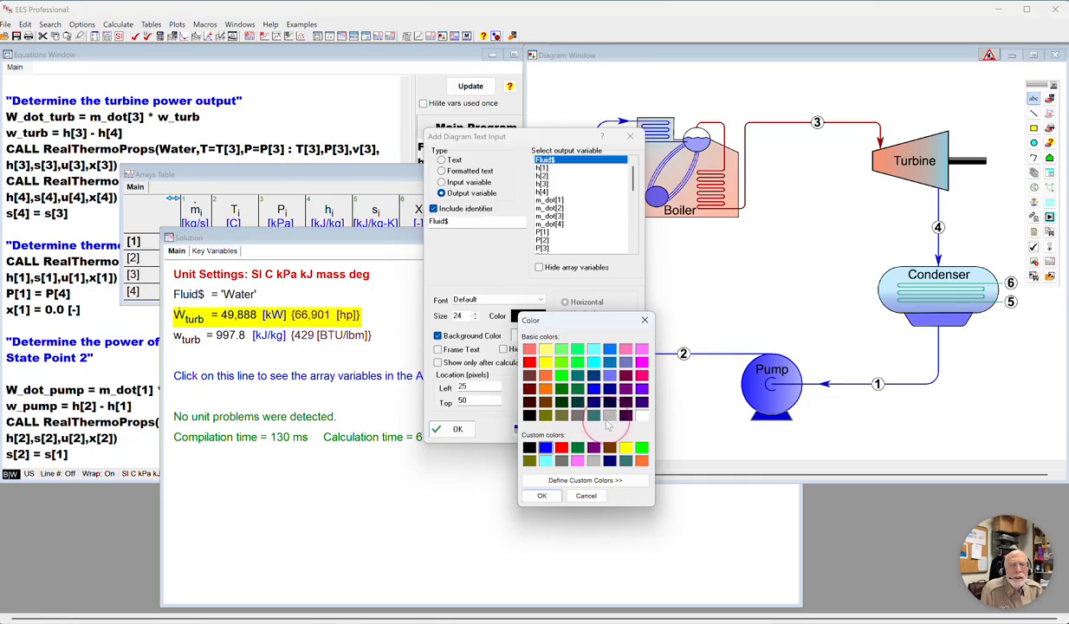
click(541, 497)
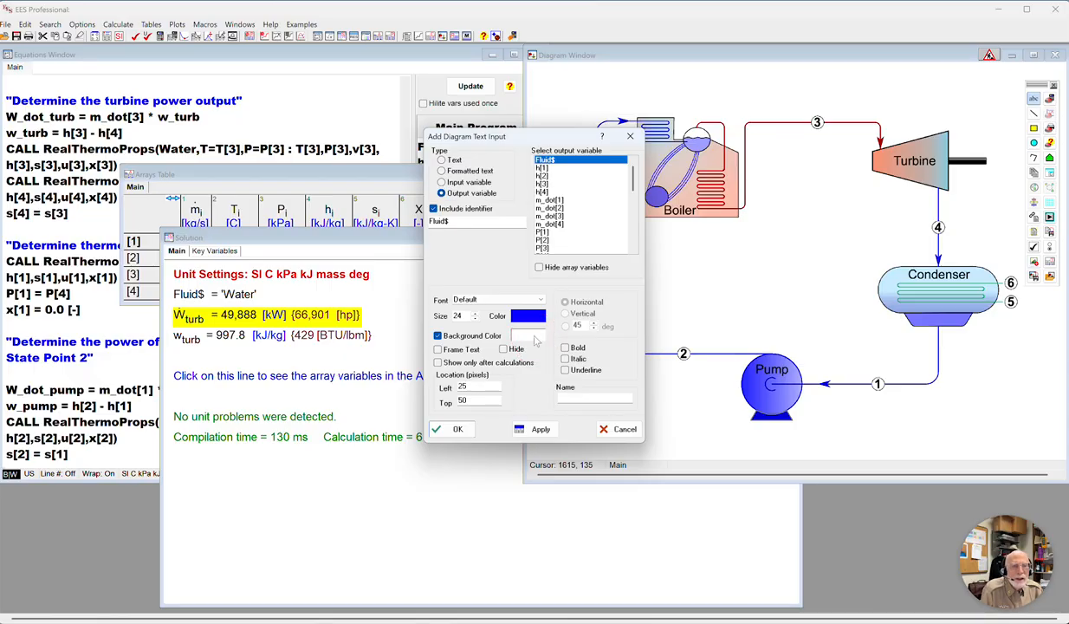
click(573, 347)
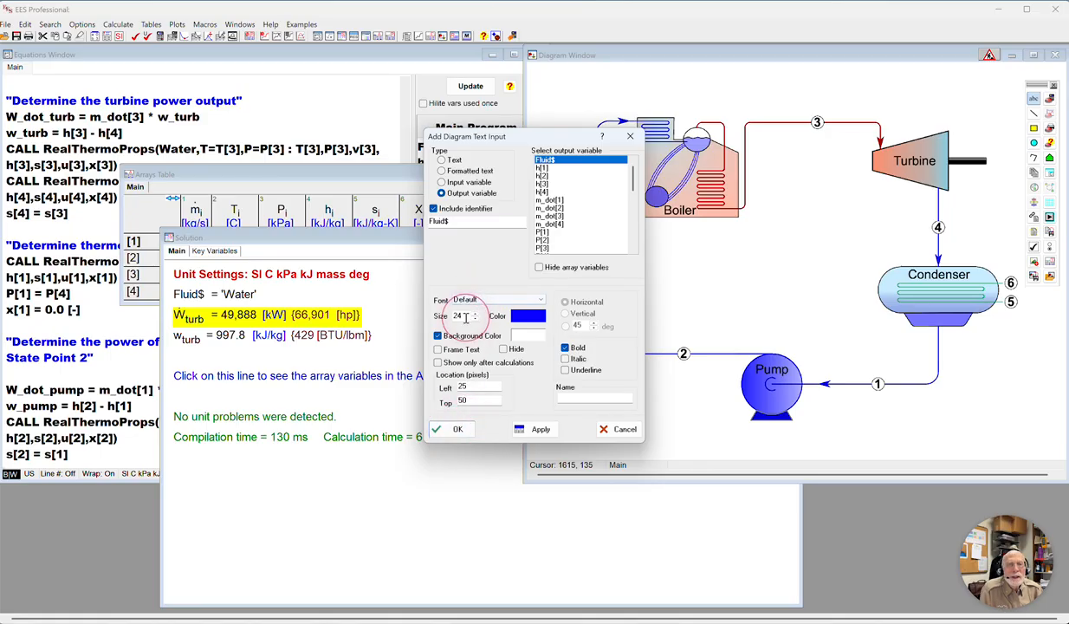
click(457, 430)
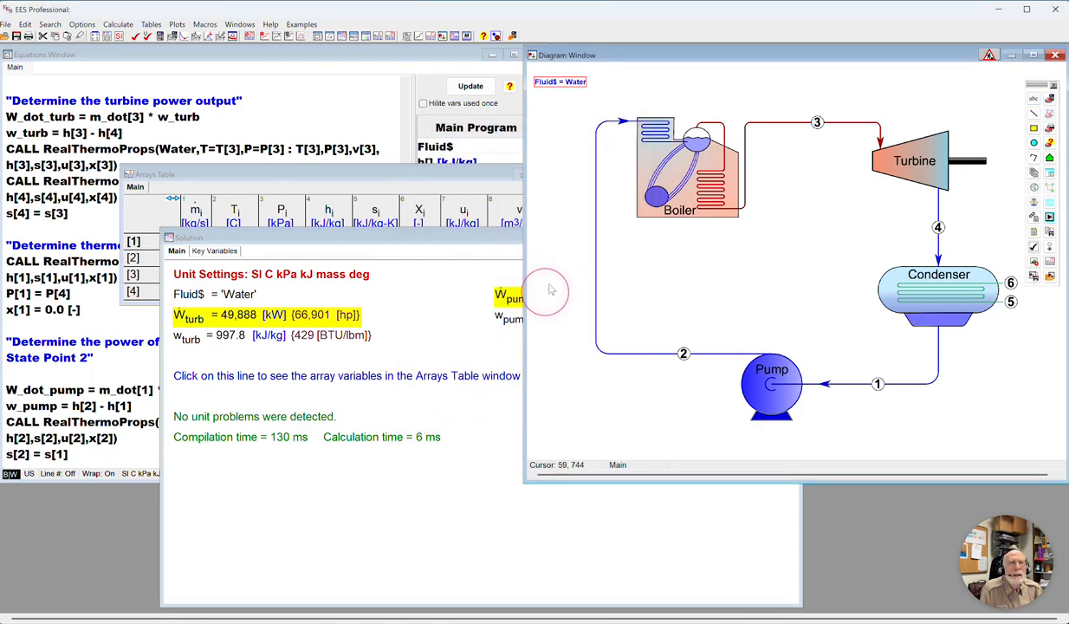
- Change the output variable of the Fluid$ text item to m_dot[1]
right_click(571, 87)
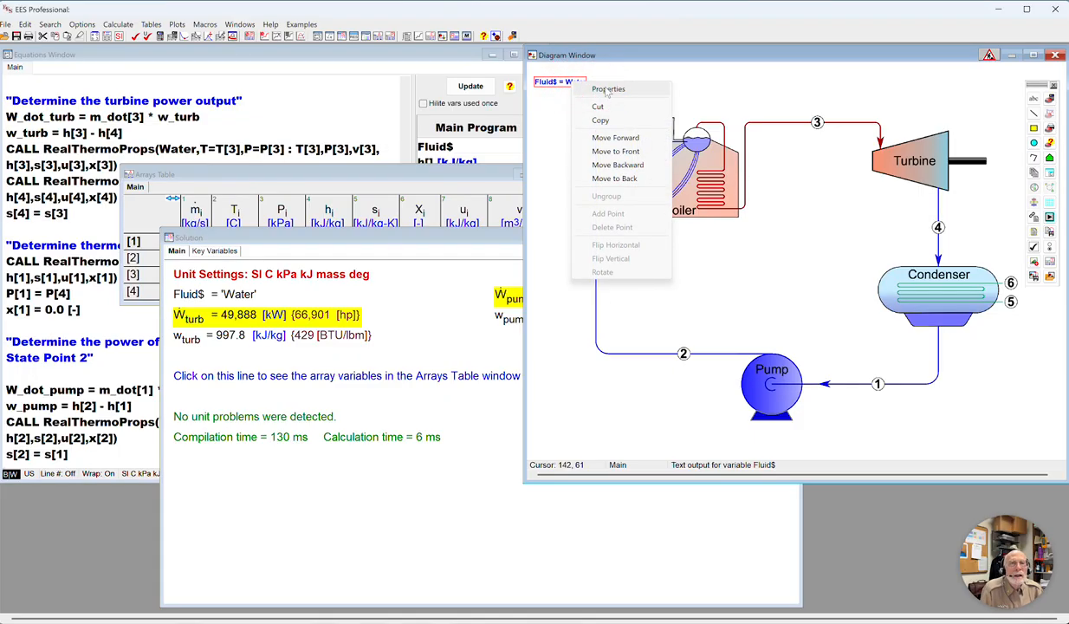
click(605, 90)
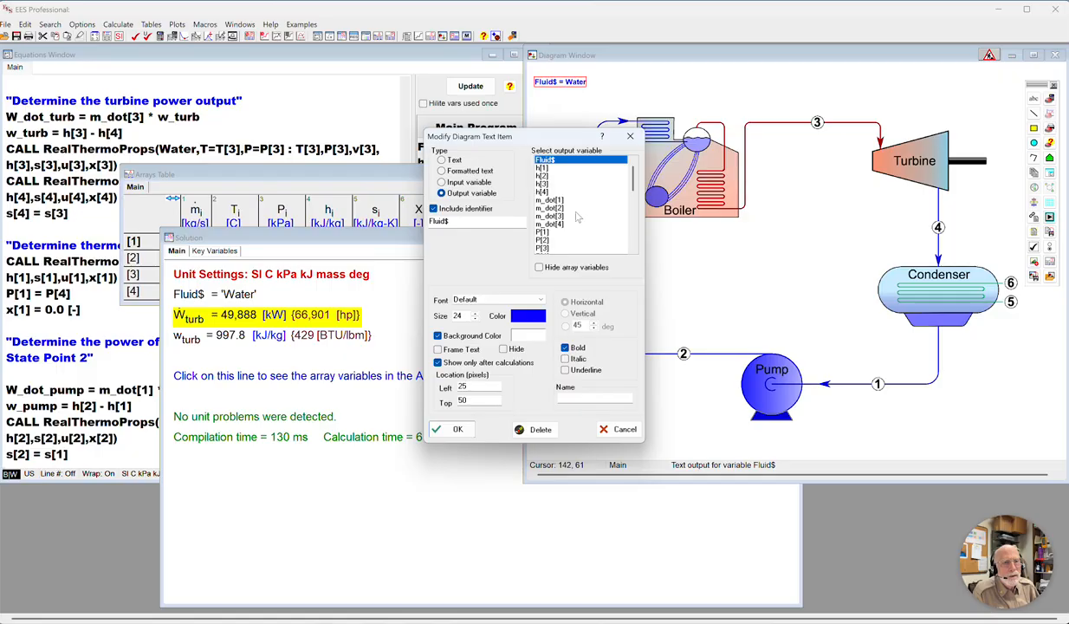
click(725, 267)
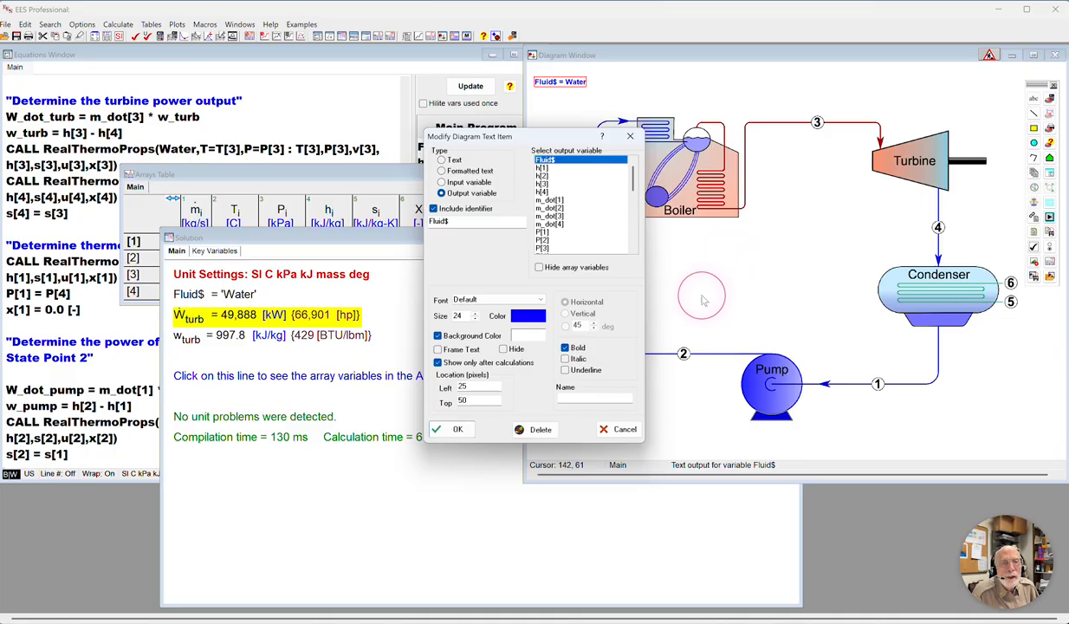
click(459, 433)
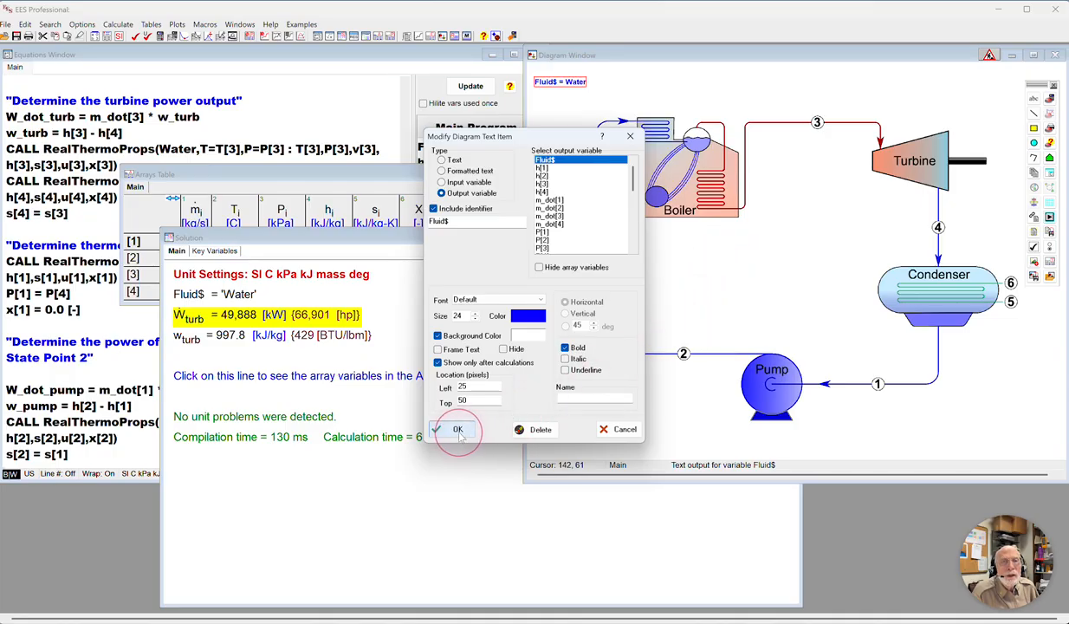
click(549, 200)
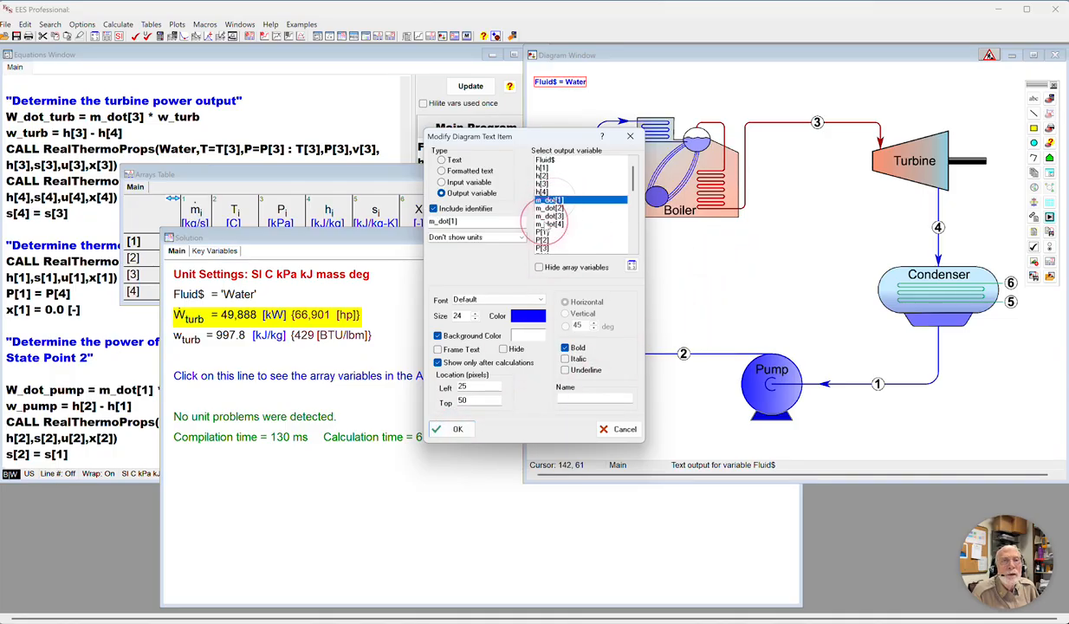
click(444, 430)
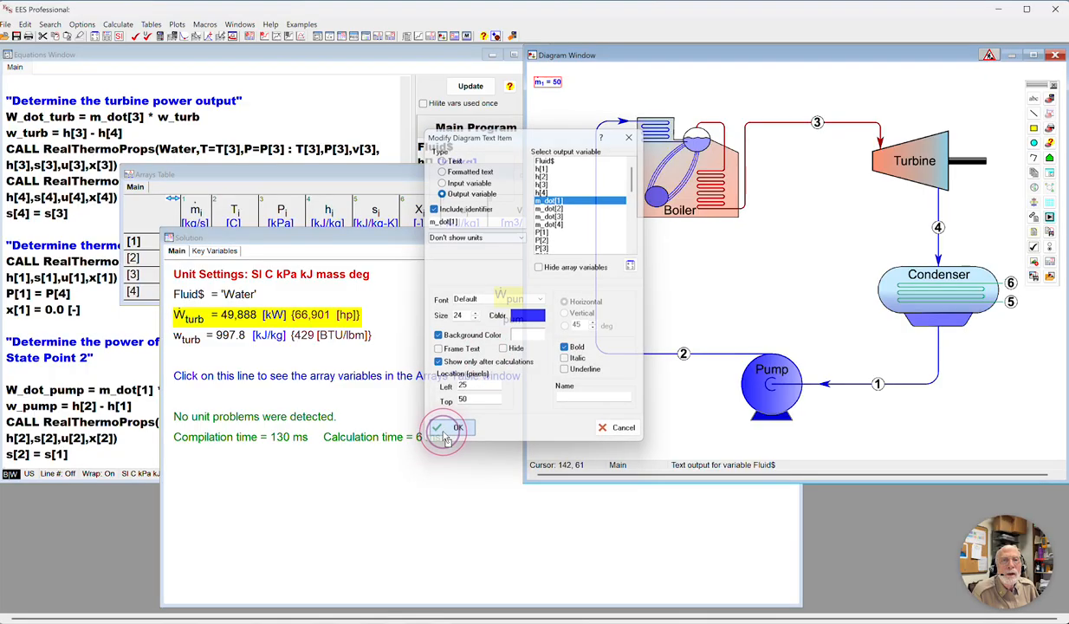
- Reposition the m_dot[1] label beside the boiler and set its text size to 36
right_click(550, 85)
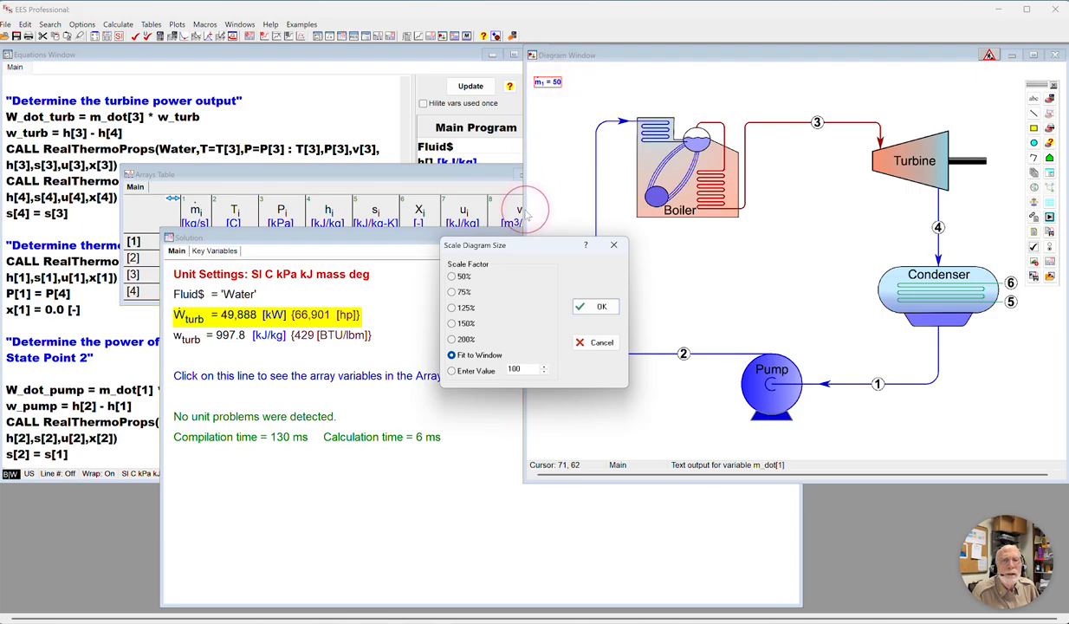
click(611, 343)
drag(549, 82, 563, 144)
right_click(560, 140)
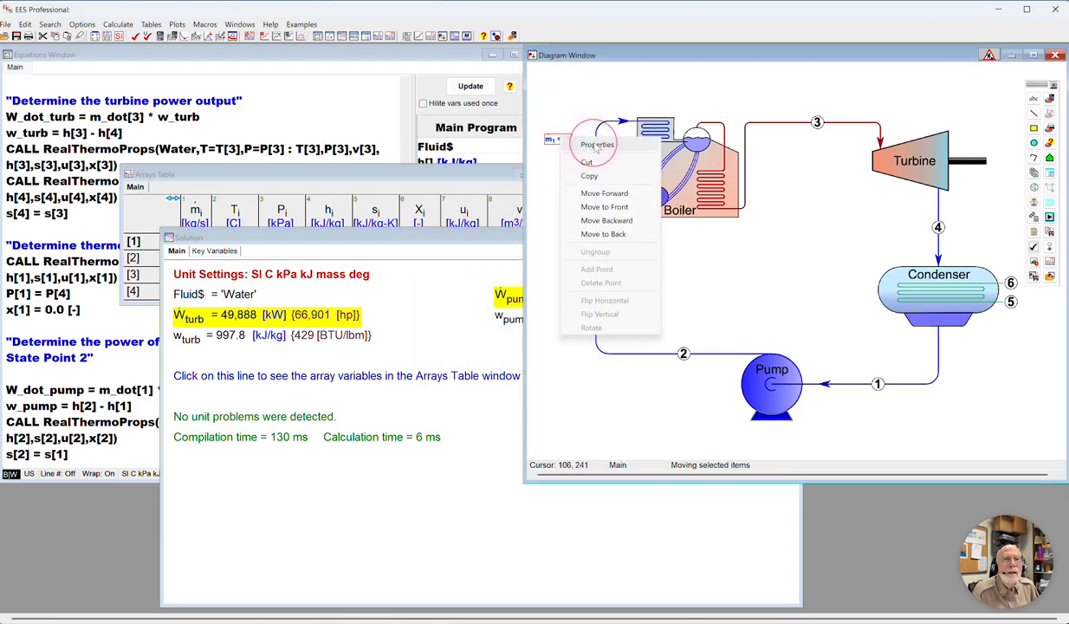
click(576, 143)
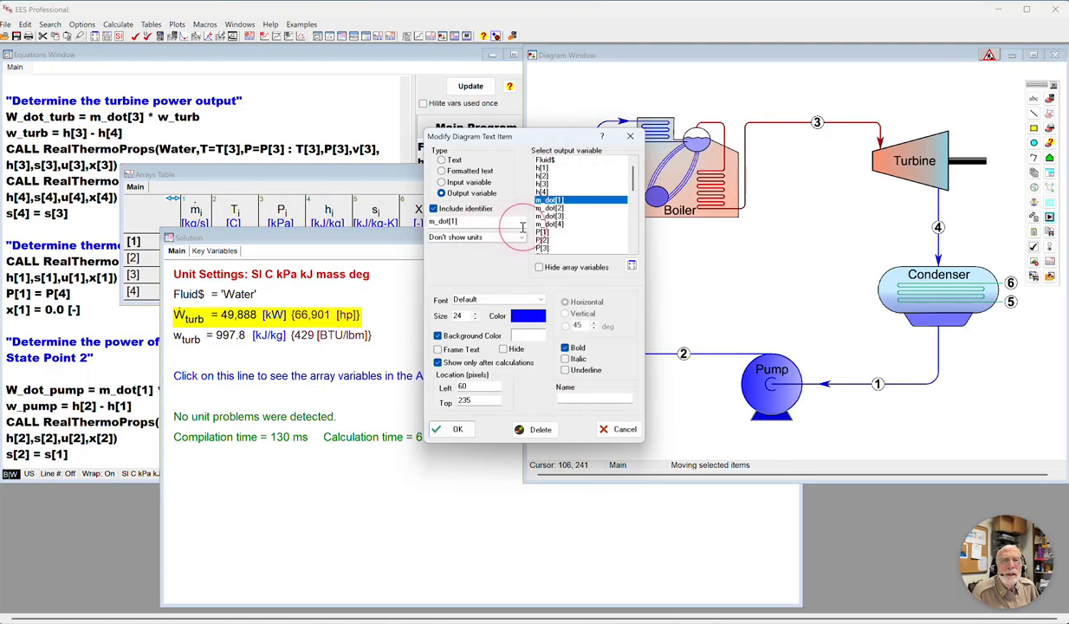
double_click(465, 316)
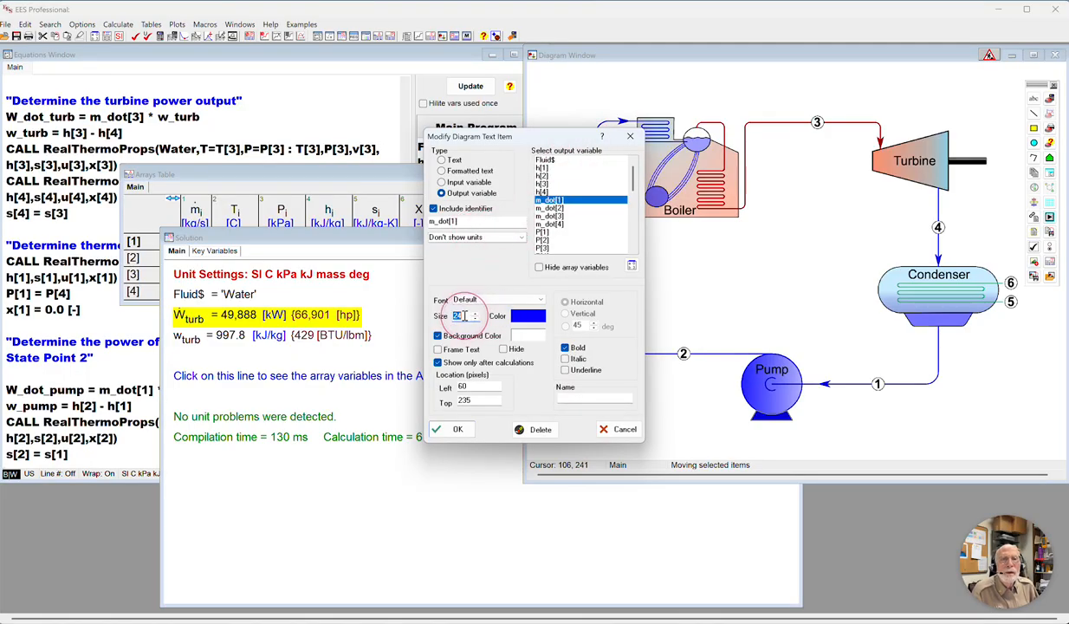
text(36)
key(Return)
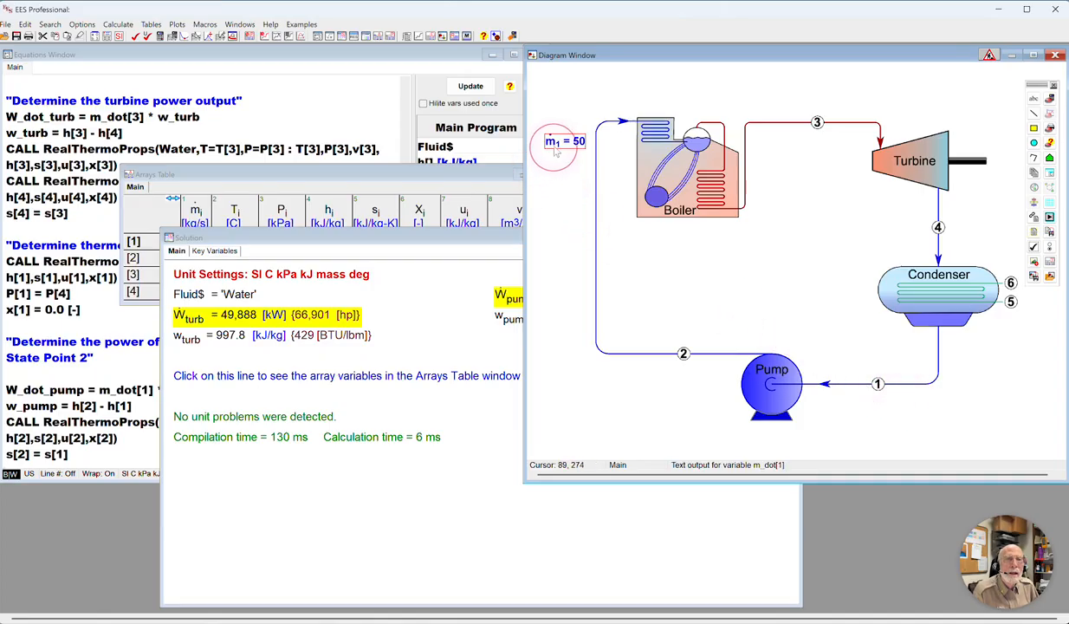
- Place the m_dot[1] label just below the line at state point 1 and set its text size to 30
drag(565, 145, 912, 398)
double_click(911, 394)
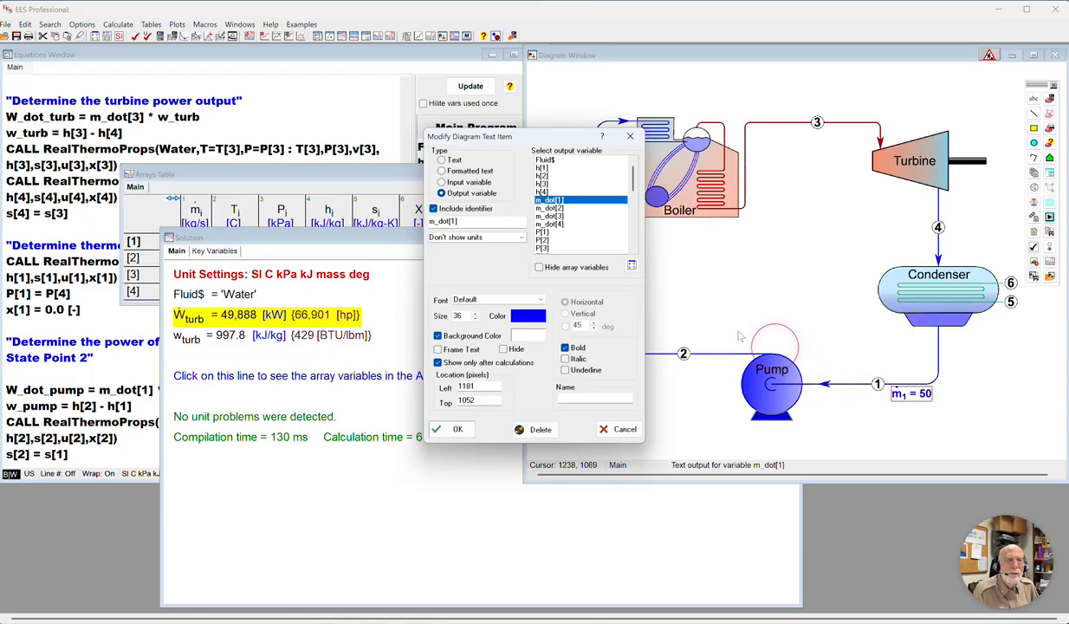
double_click(457, 316)
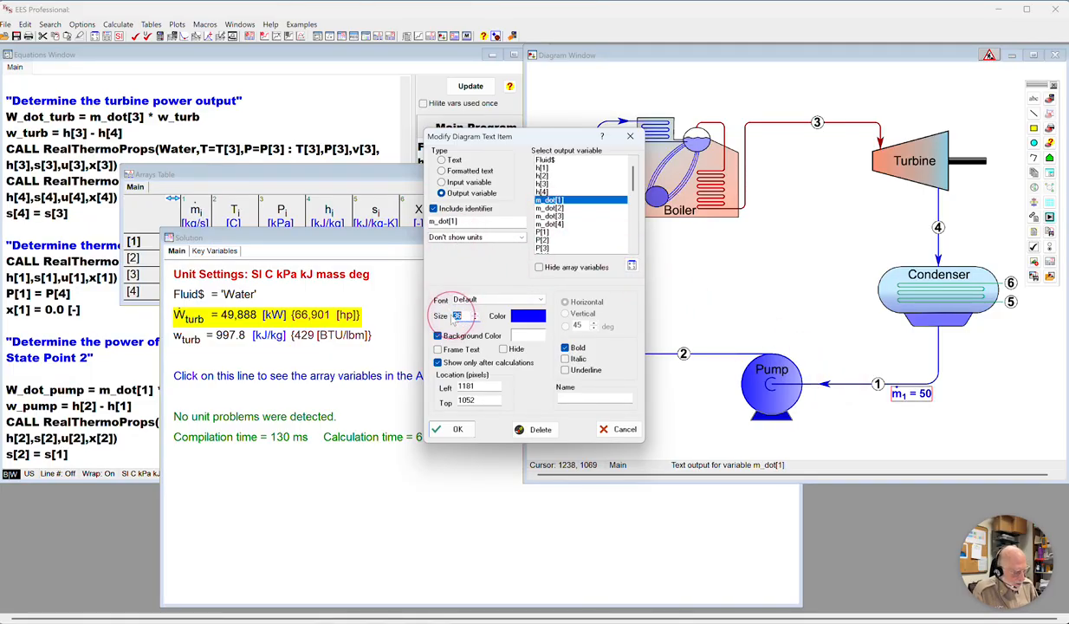
key(Return)
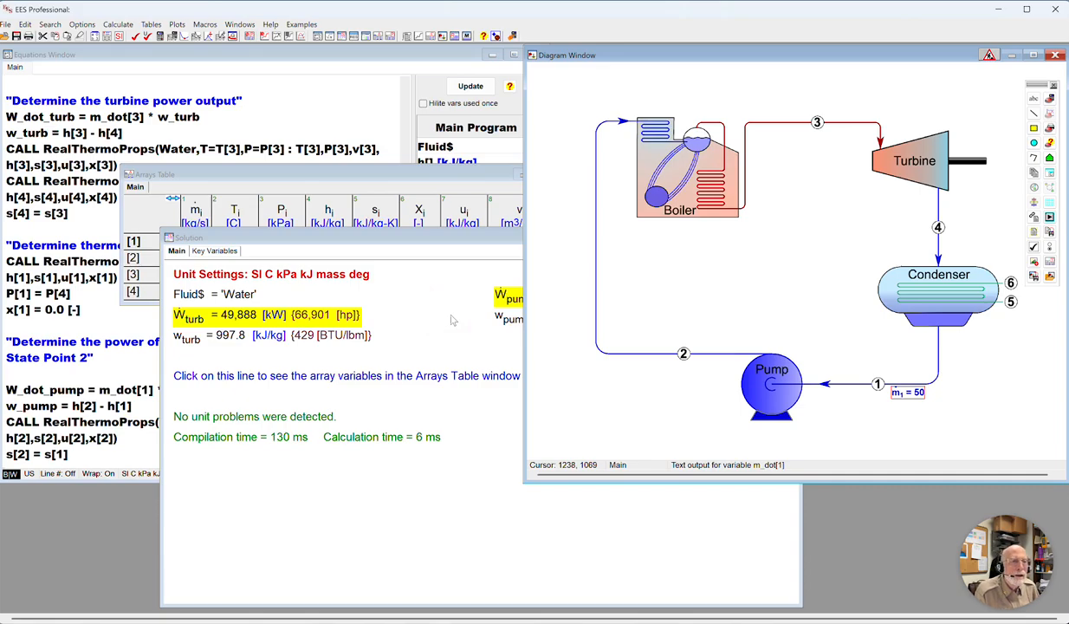
- Make the m_dot[1] label show its units
right_click(913, 392)
click(945, 399)
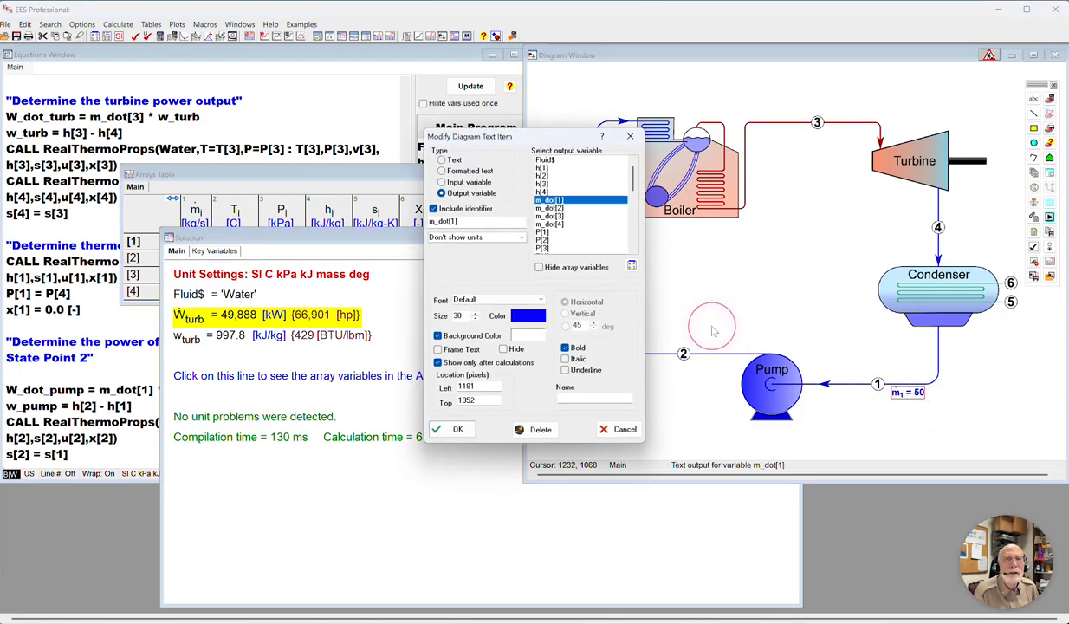
click(518, 237)
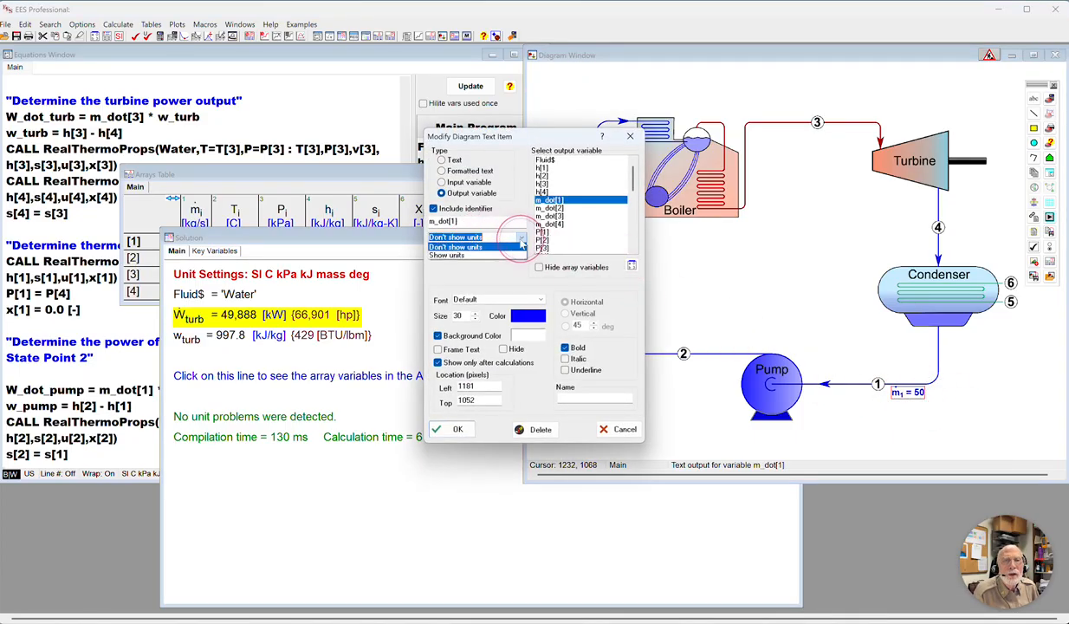
click(474, 255)
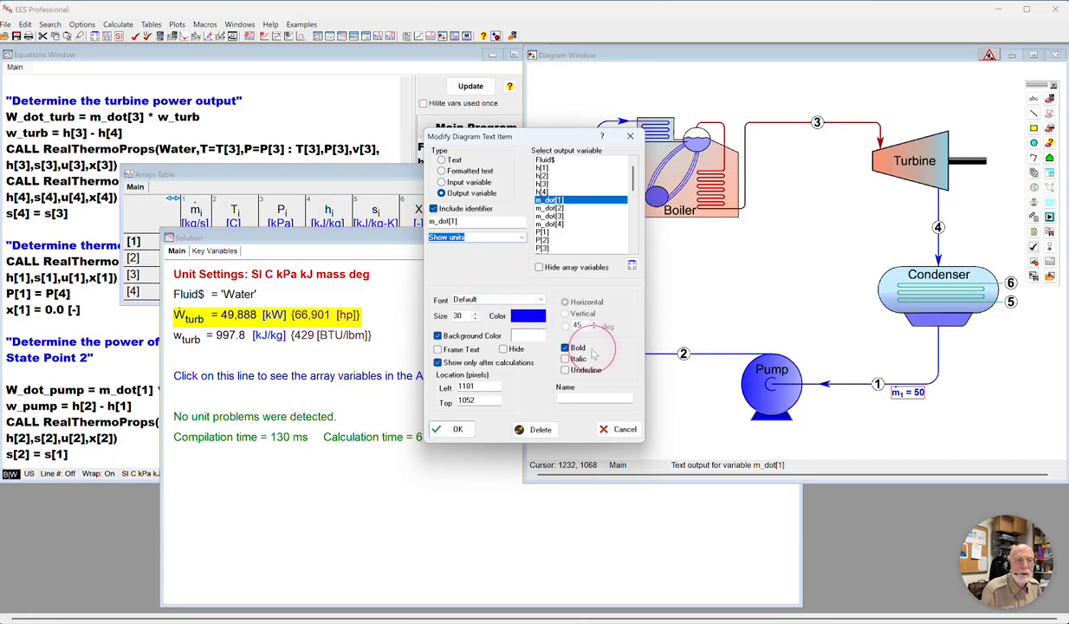
click(457, 429)
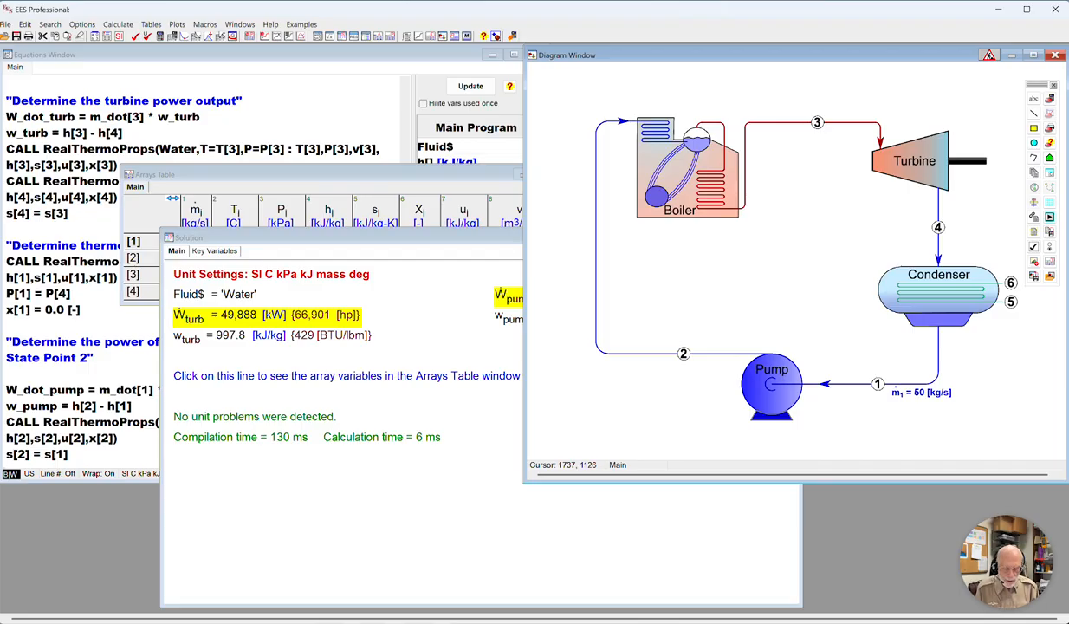
- Duplicate the m_dot[1] label five times, stacking the copies below the original at state point 1
click(895, 391)
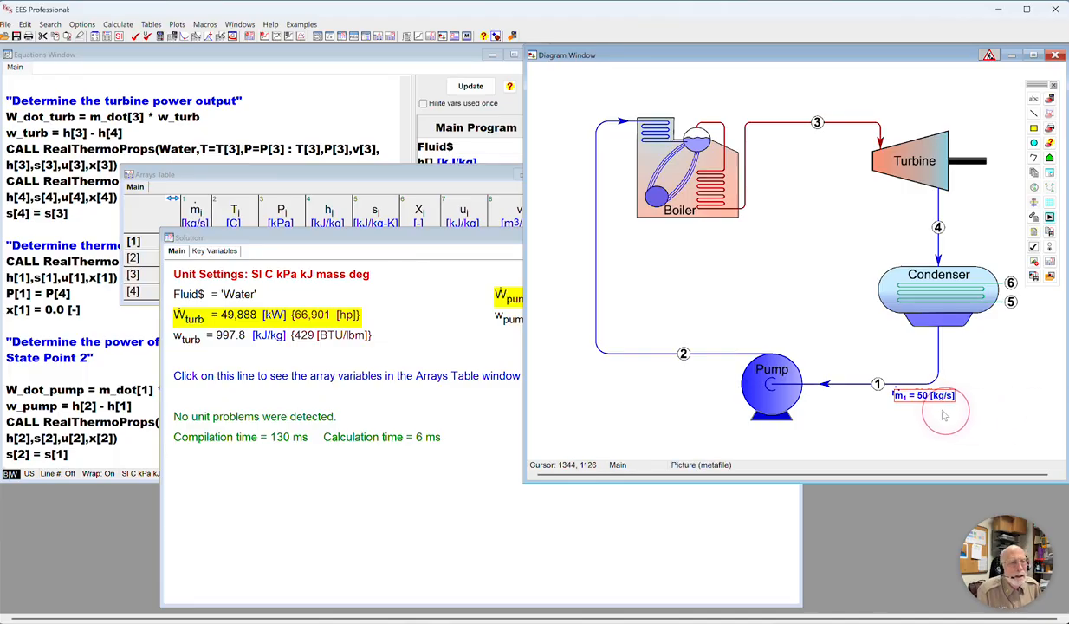
drag(920, 397, 918, 412)
click(982, 404)
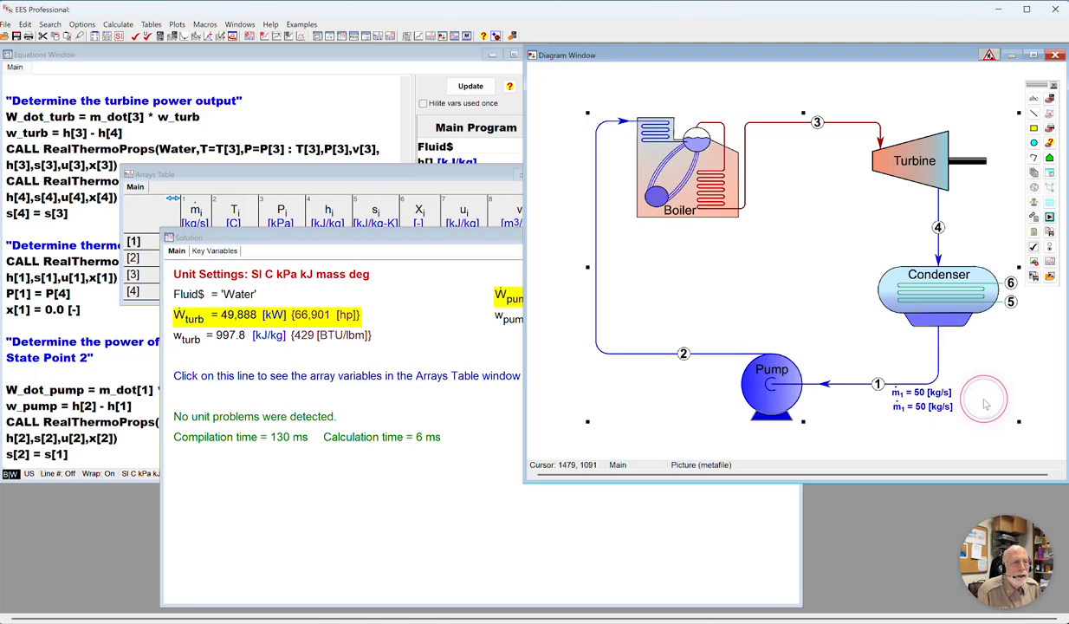
drag(922, 408, 922, 461)
- Shift the second m_dot[1] label sideways out of the stack and move the lowest label slightly farther down
click(921, 411)
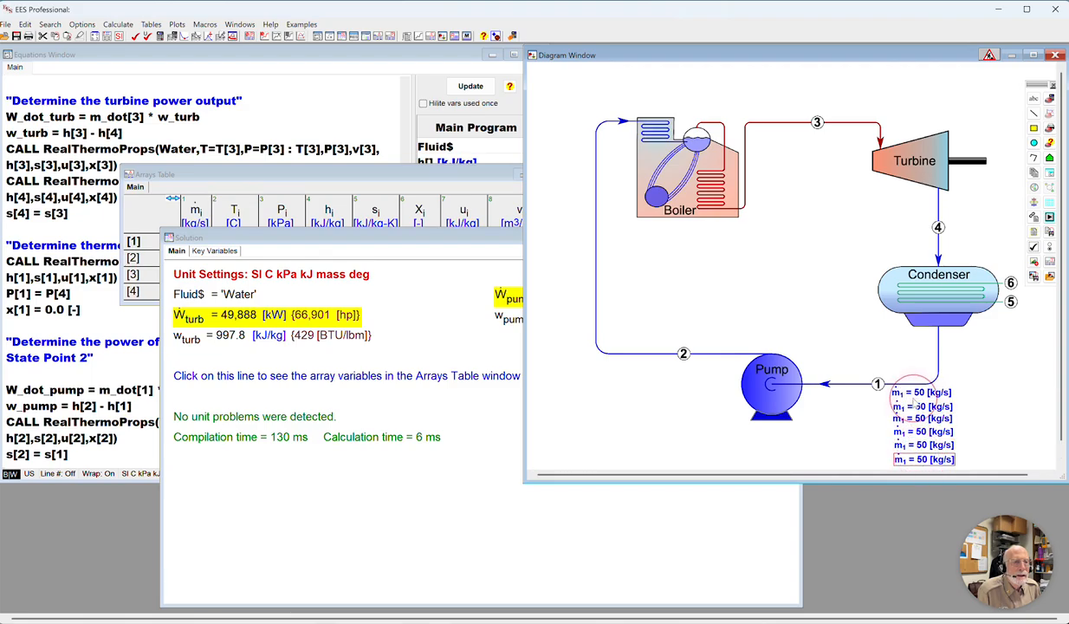
double_click(921, 406)
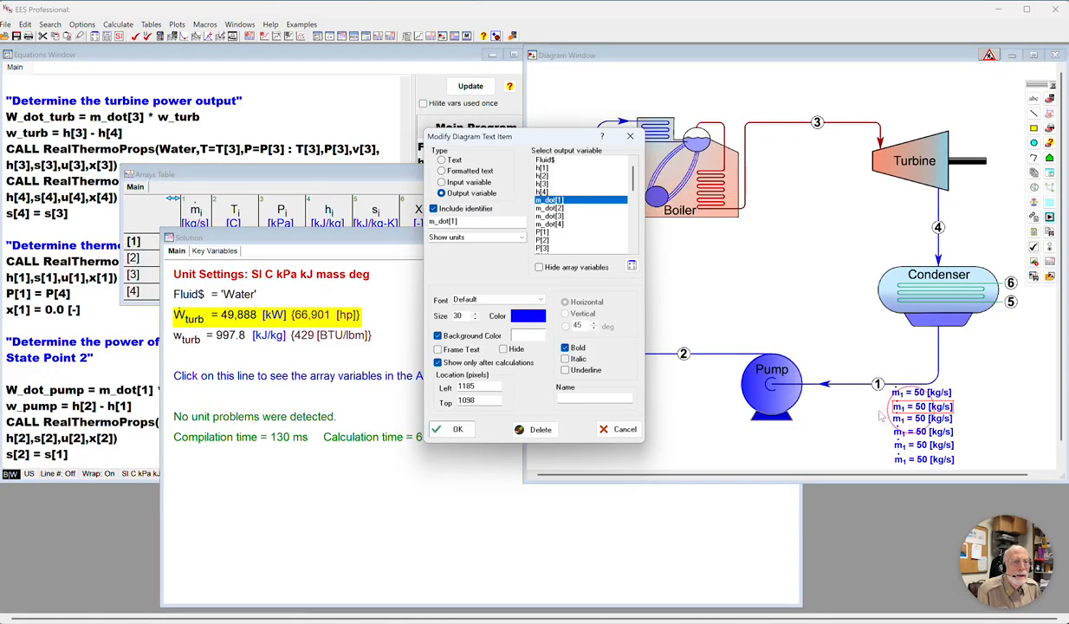
click(622, 429)
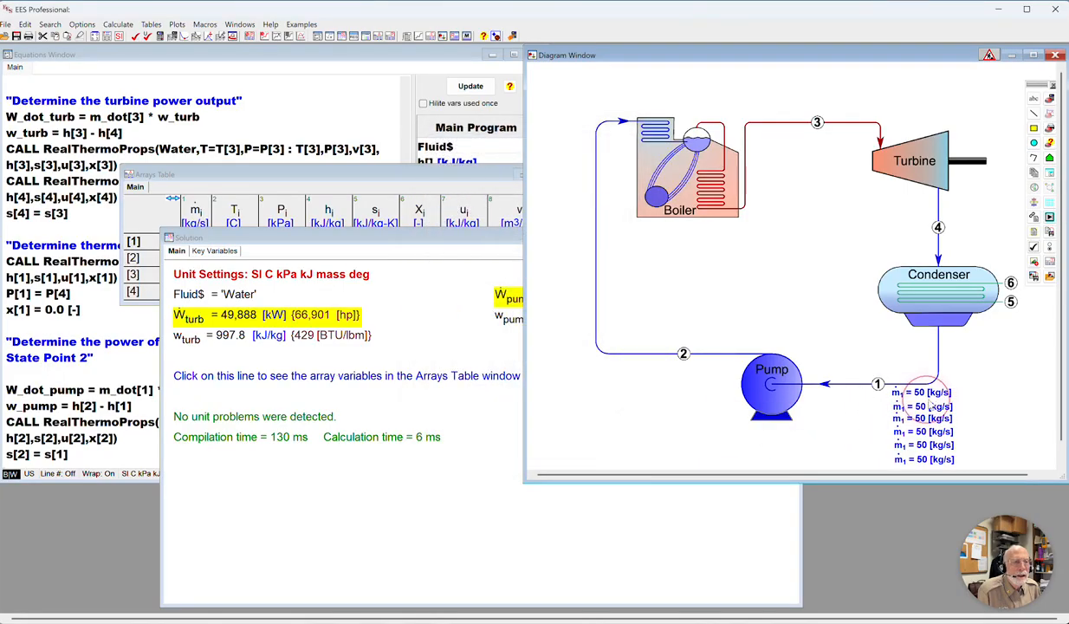
drag(925, 407, 953, 409)
drag(931, 461, 931, 470)
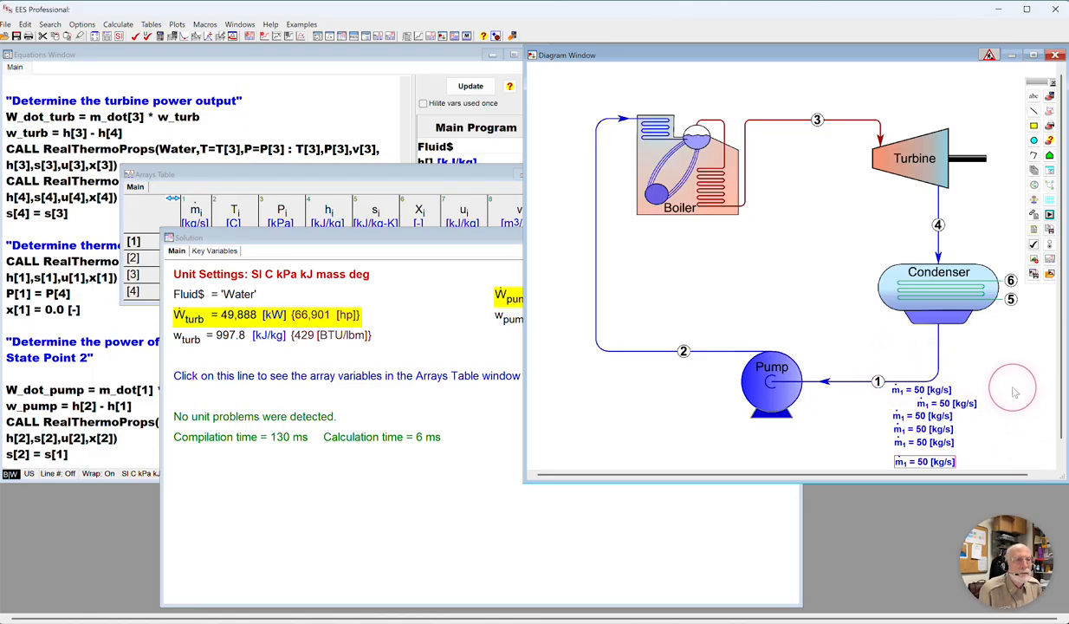
- Enlarge the Diagram Window and move the floating drawing toolbar away from the cycle diagram
drag(534, 487, 391, 541)
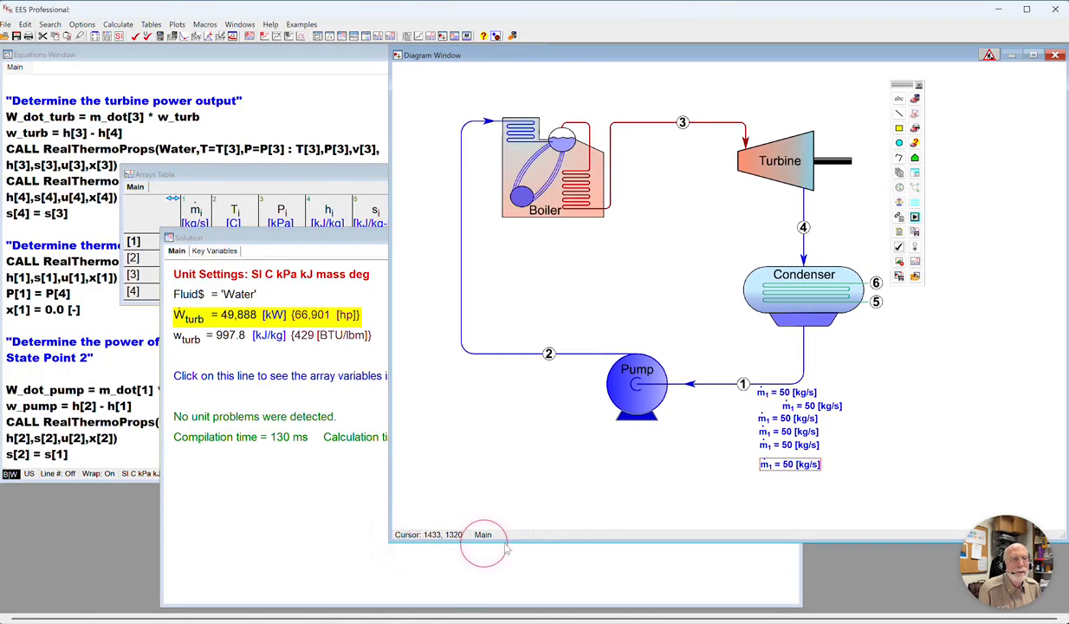
drag(870, 483, 712, 352)
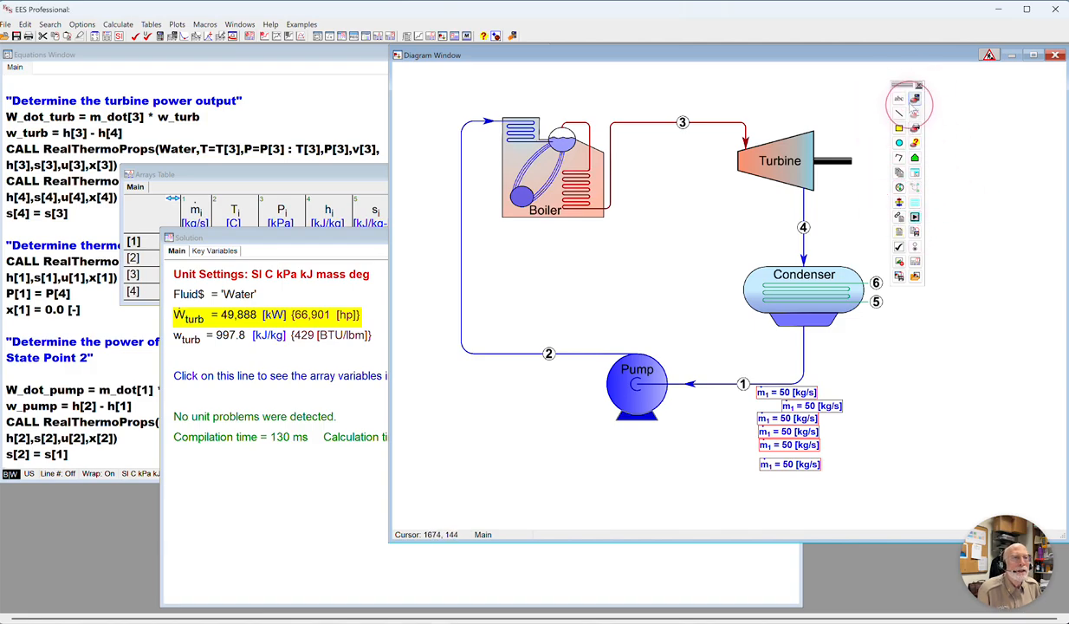
drag(903, 86, 1049, 105)
drag(935, 63, 892, 64)
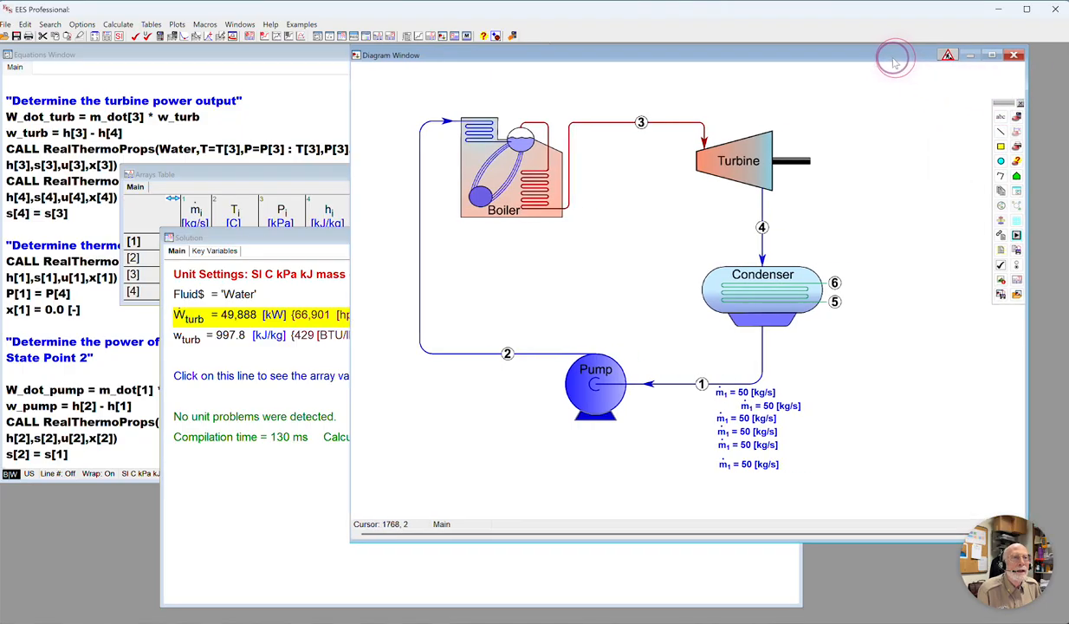
- Adjust the Diagram Window's width and reposition it so that the whole cycle and the drawing toolbar fit
drag(1024, 94, 962, 93)
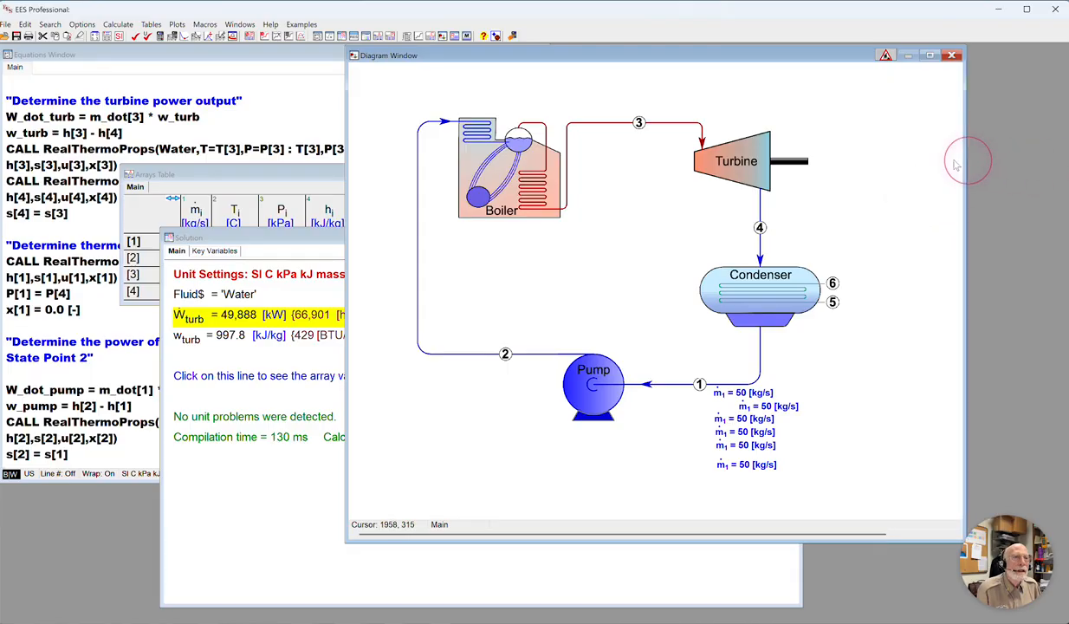
click(884, 56)
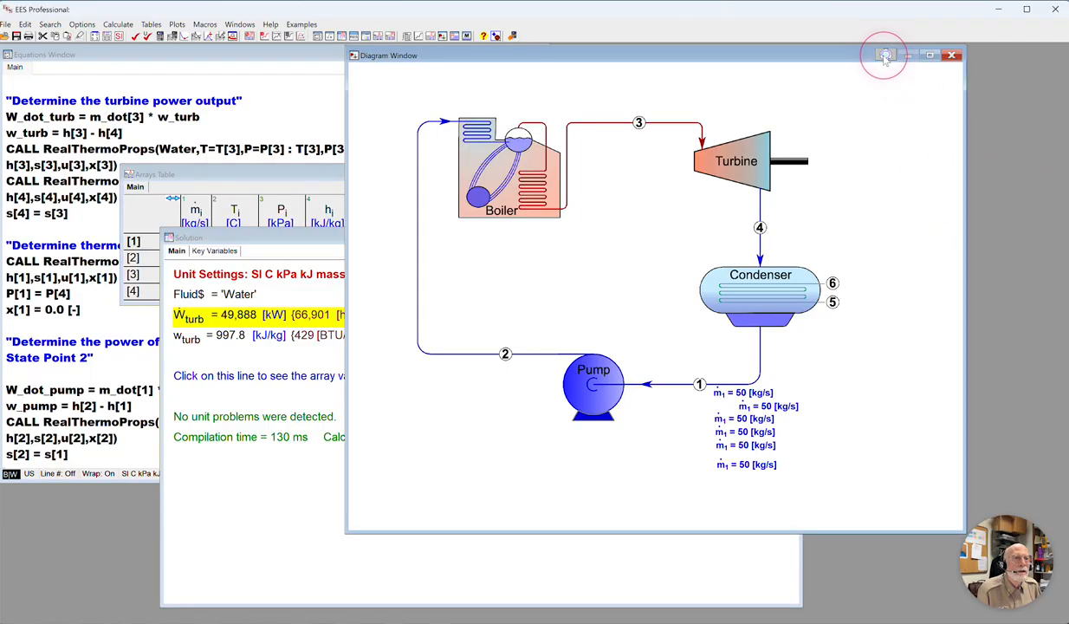
click(884, 55)
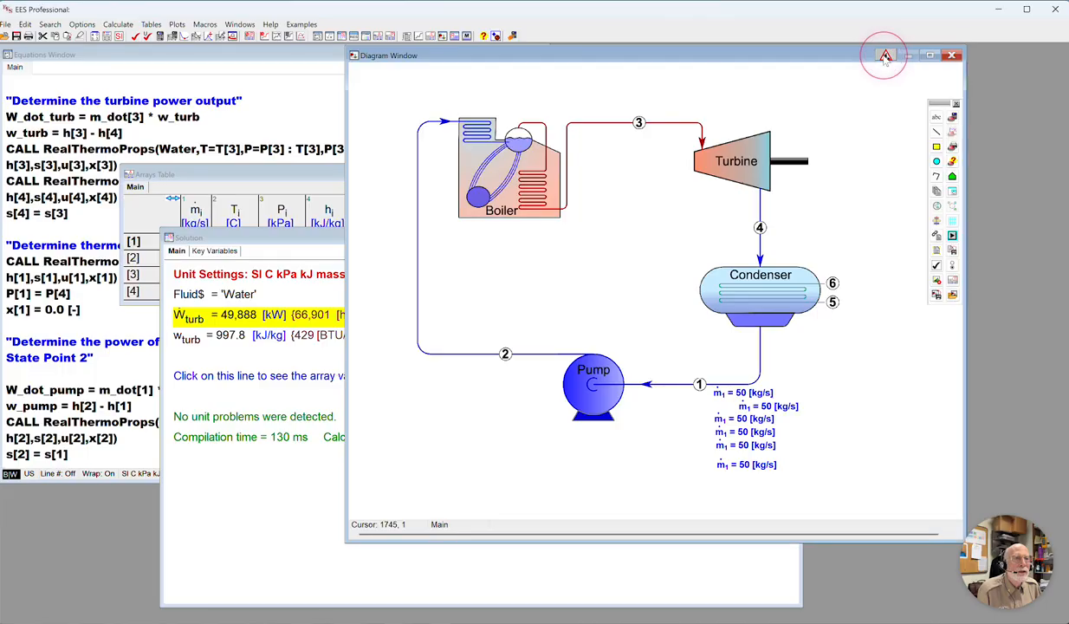
drag(961, 168, 1002, 170)
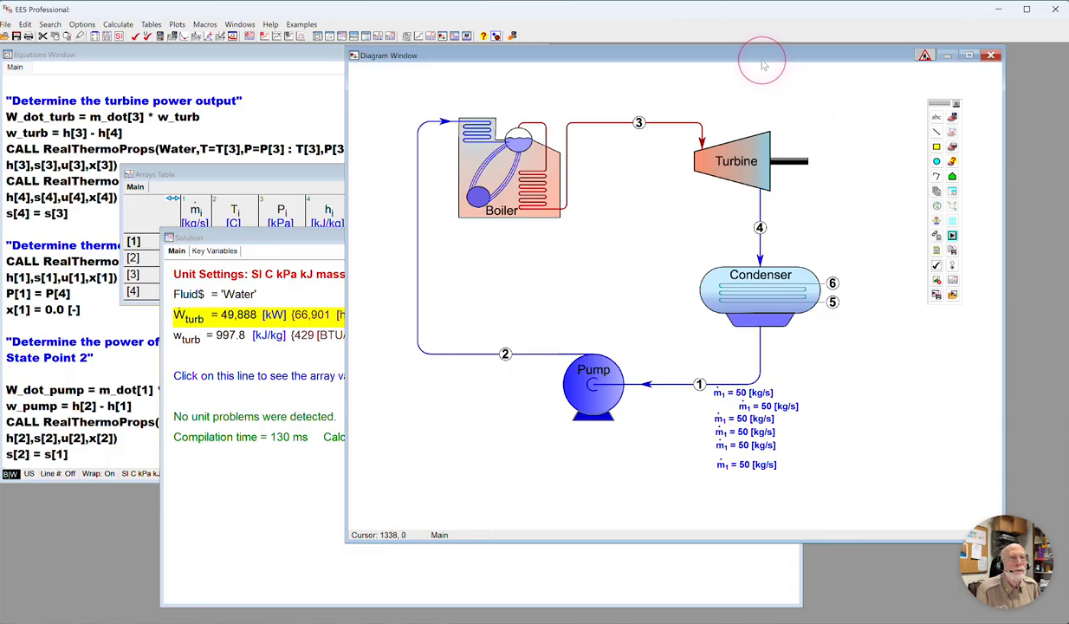
drag(762, 60, 812, 68)
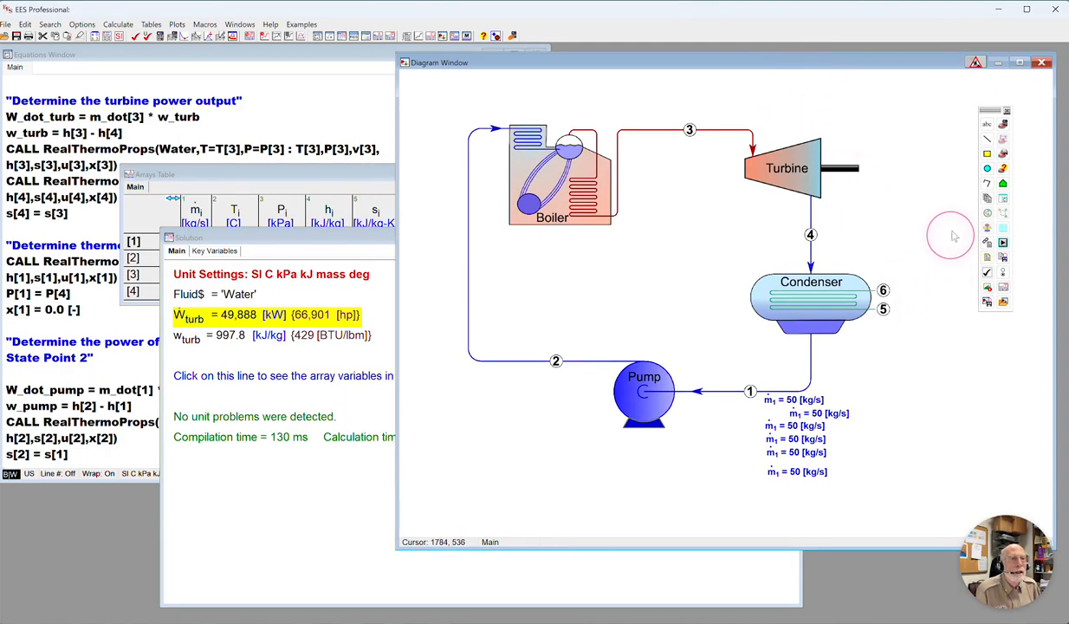
- Align the left sides of all six m_dot[1] labels and space them equally in the vertical direction
drag(905, 511, 714, 375)
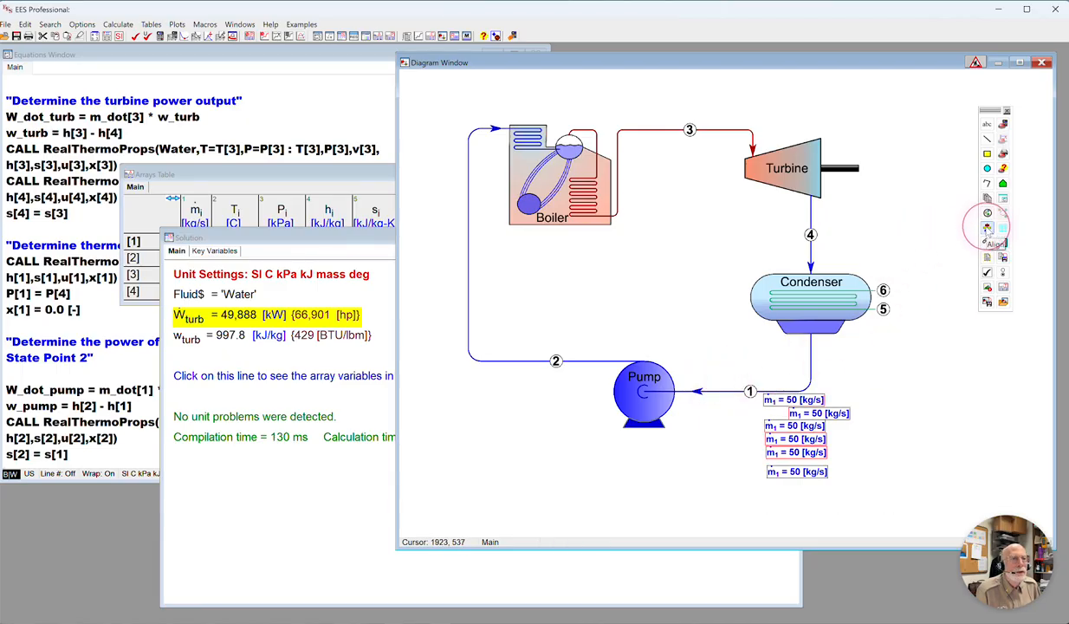
click(987, 228)
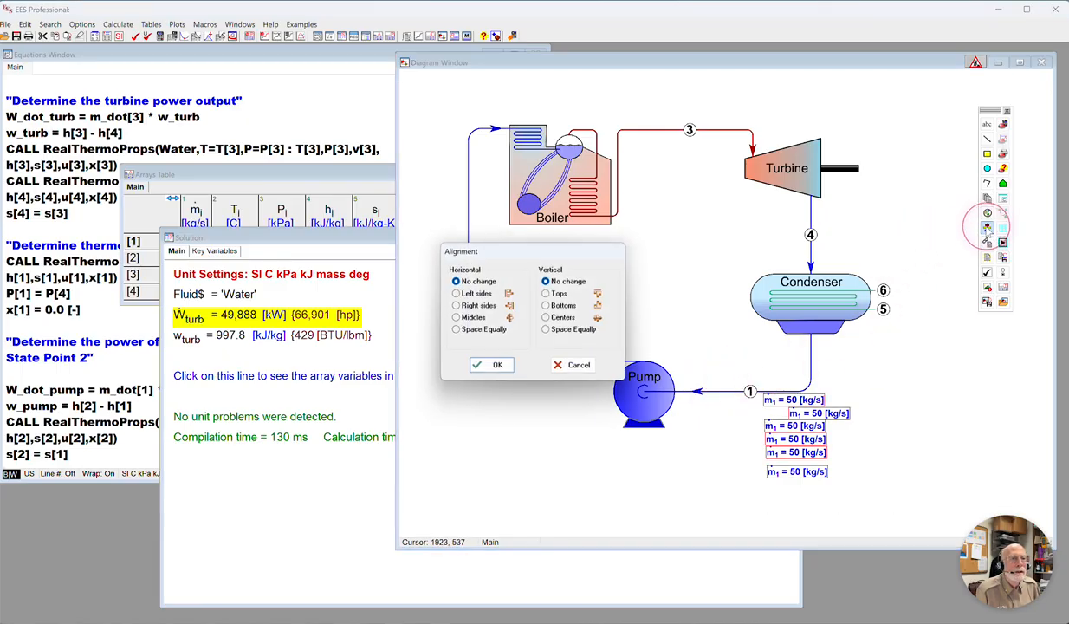
click(455, 293)
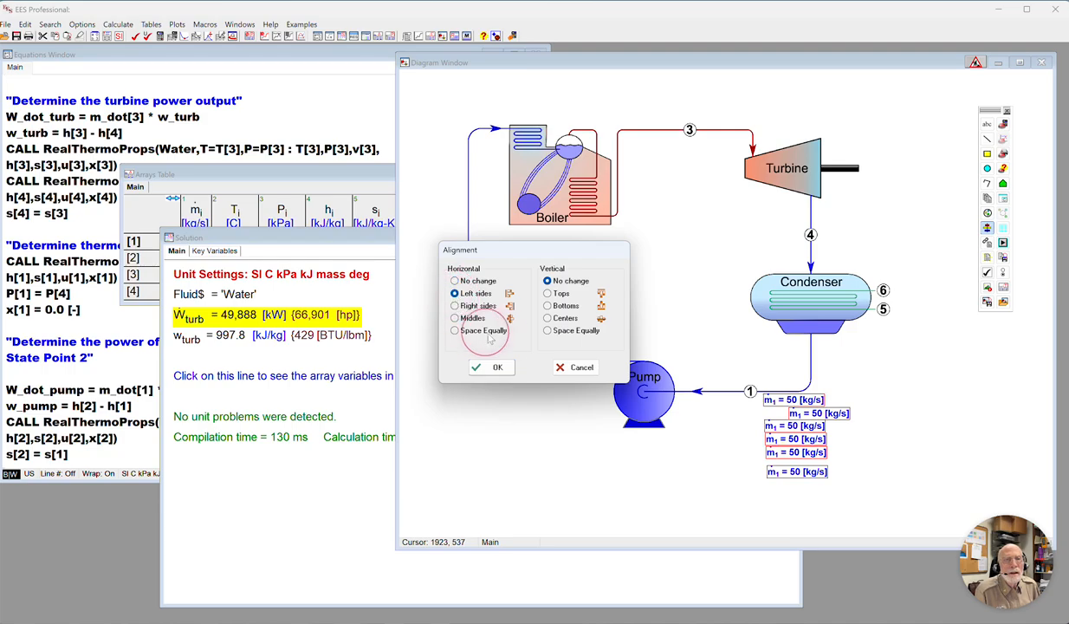
click(548, 333)
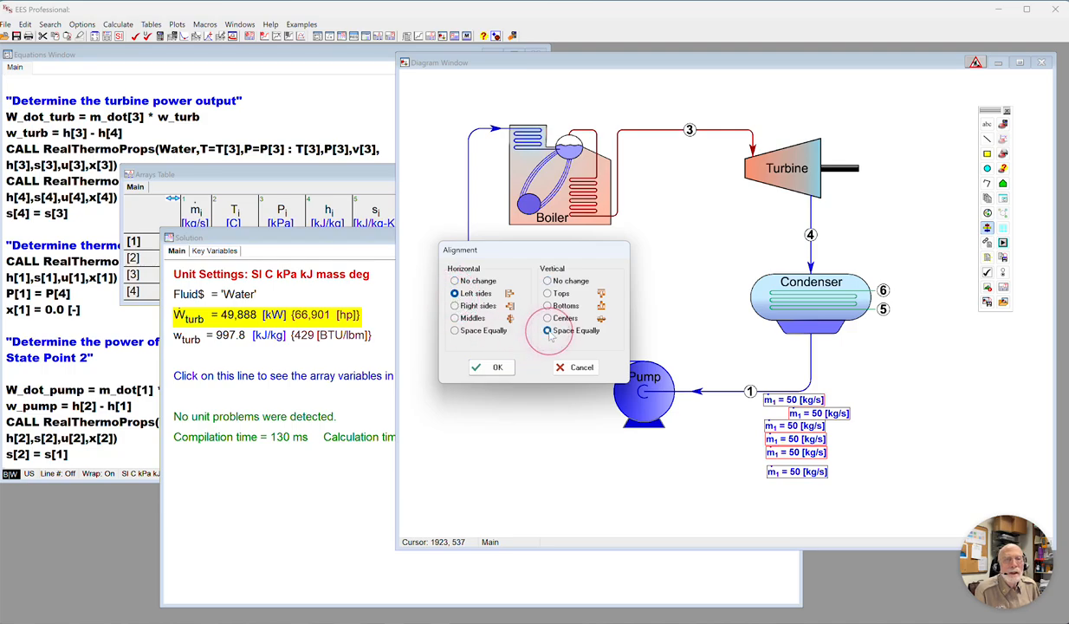
click(492, 369)
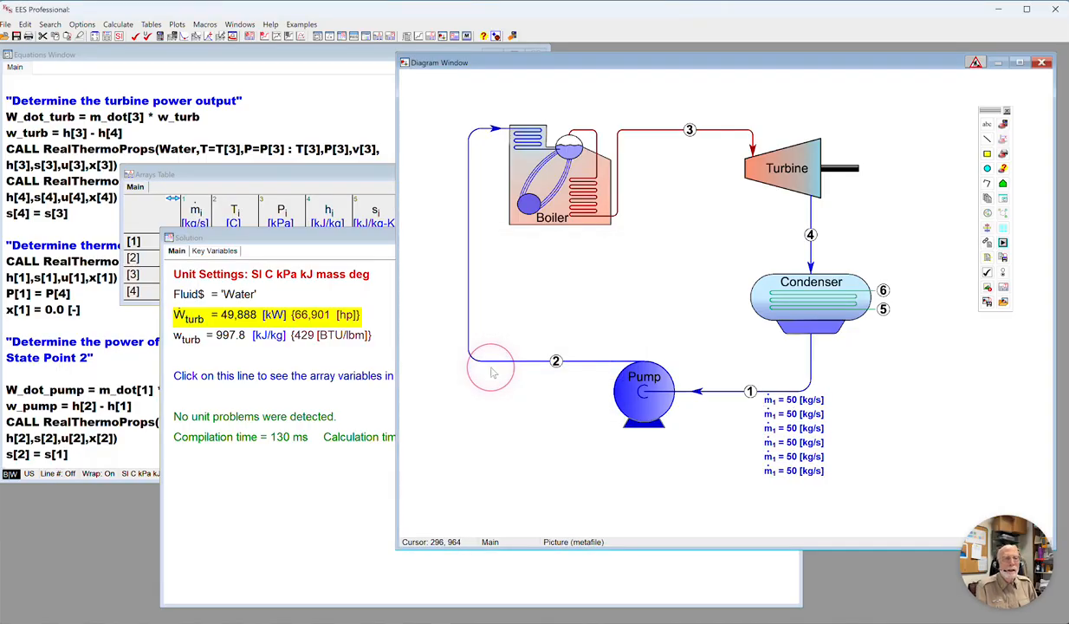
- Change the output variable of the second label in the state 1 stack to P[1]
click(792, 416)
double_click(792, 419)
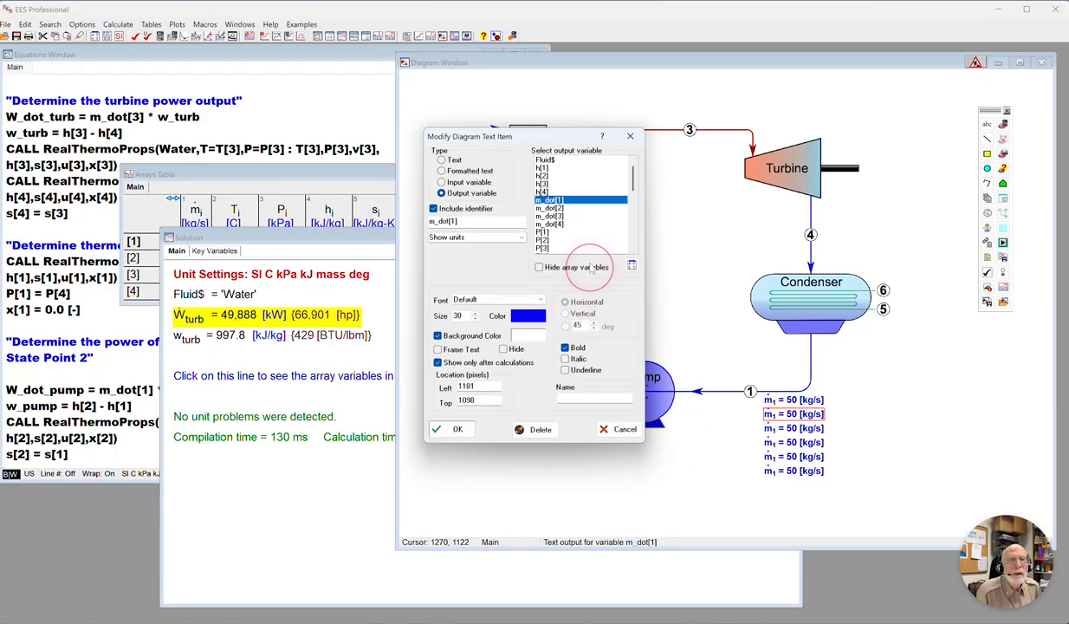
click(545, 232)
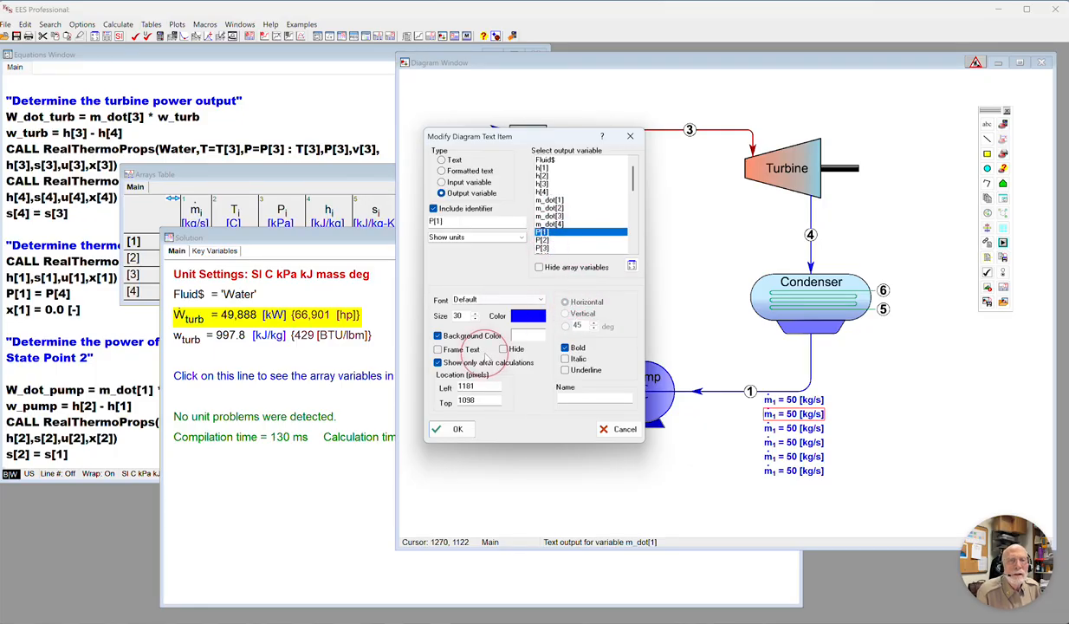
click(450, 428)
- Change the output variable of the third label in the state 1 stack to T[1]
double_click(801, 430)
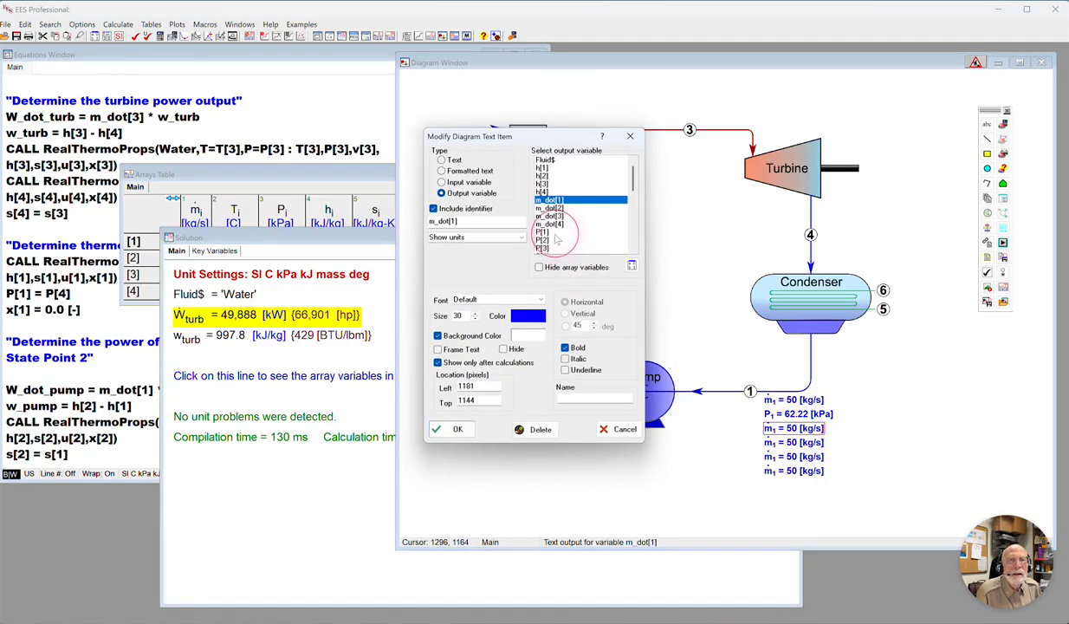
scroll(571, 240, down, 5)
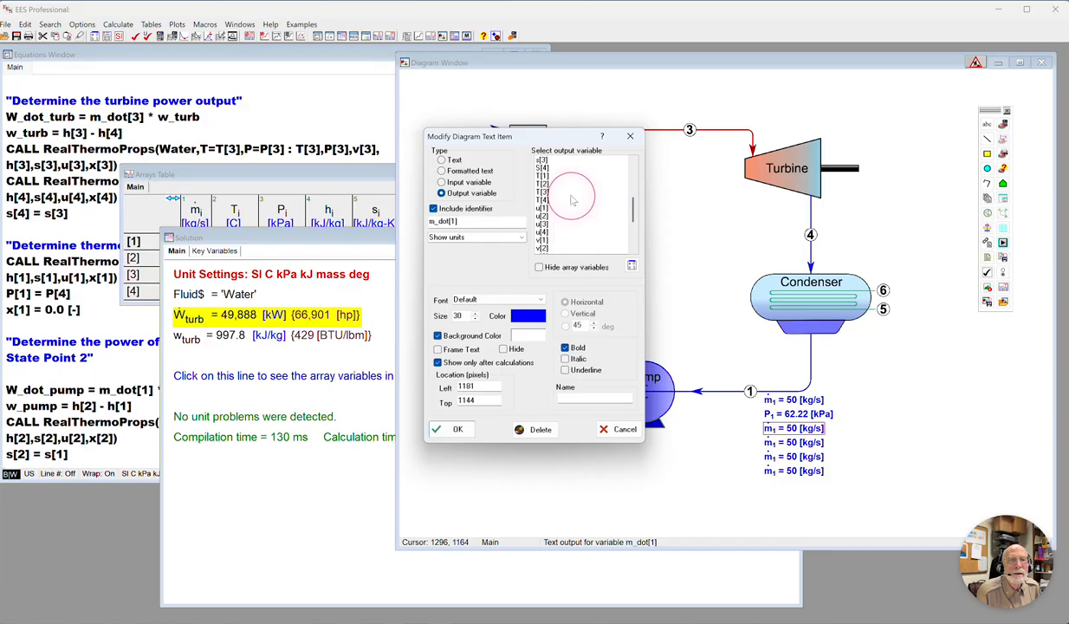
click(555, 177)
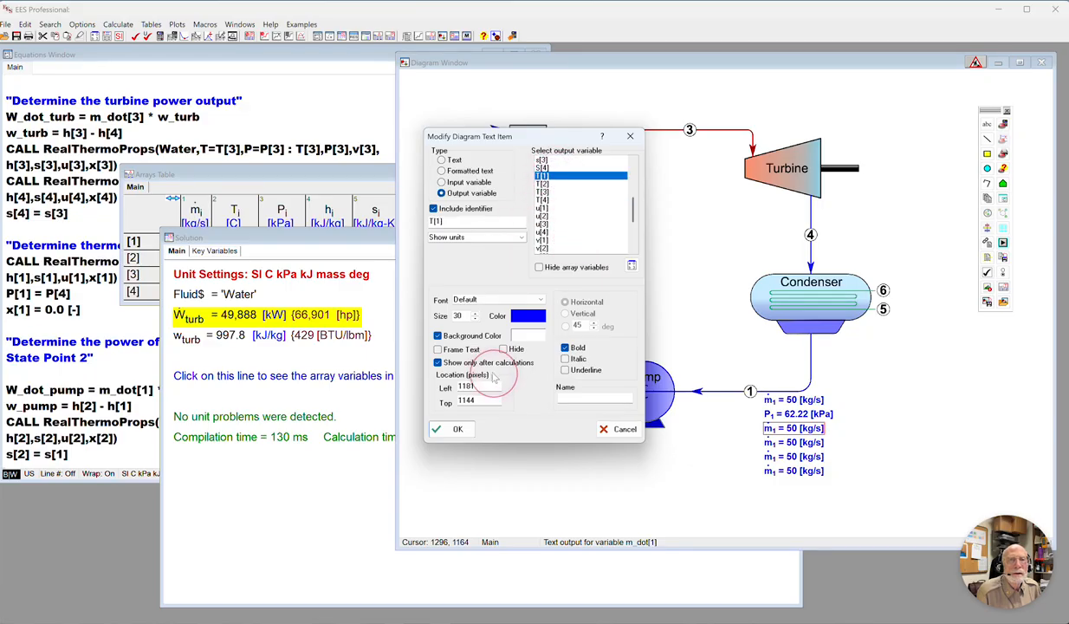
click(451, 431)
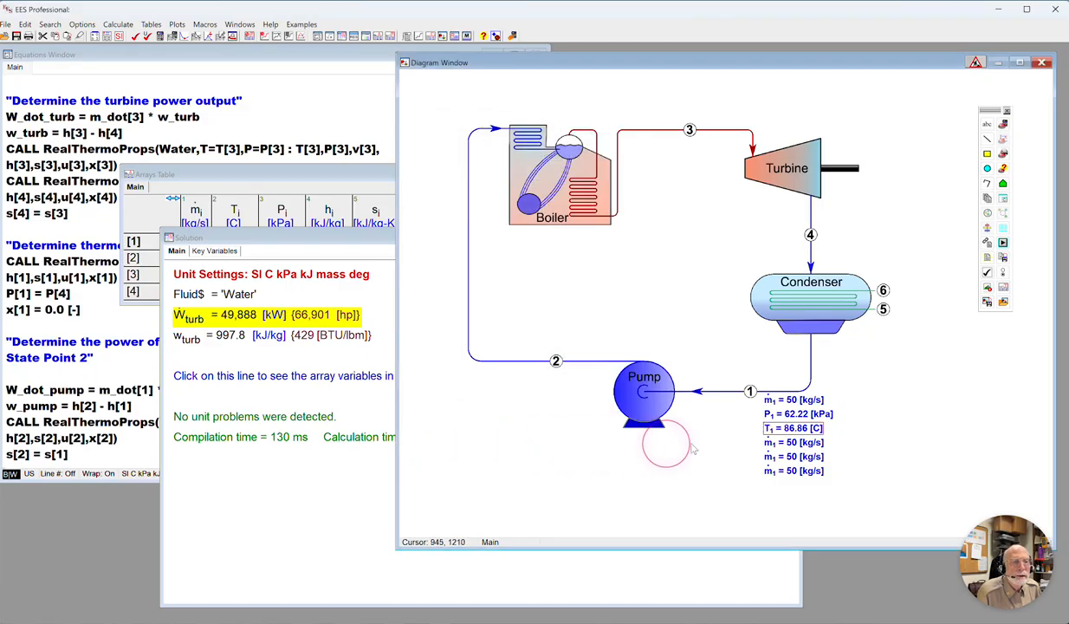
- Change the output variable of the fourth label in the state 1 stack to h[1]
double_click(779, 441)
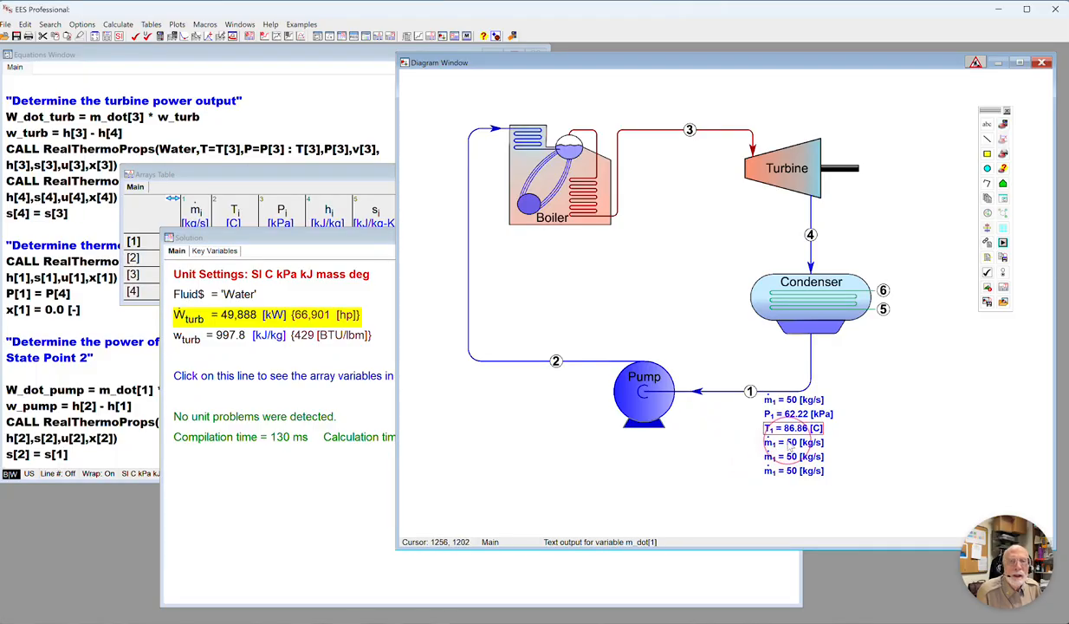
click(572, 350)
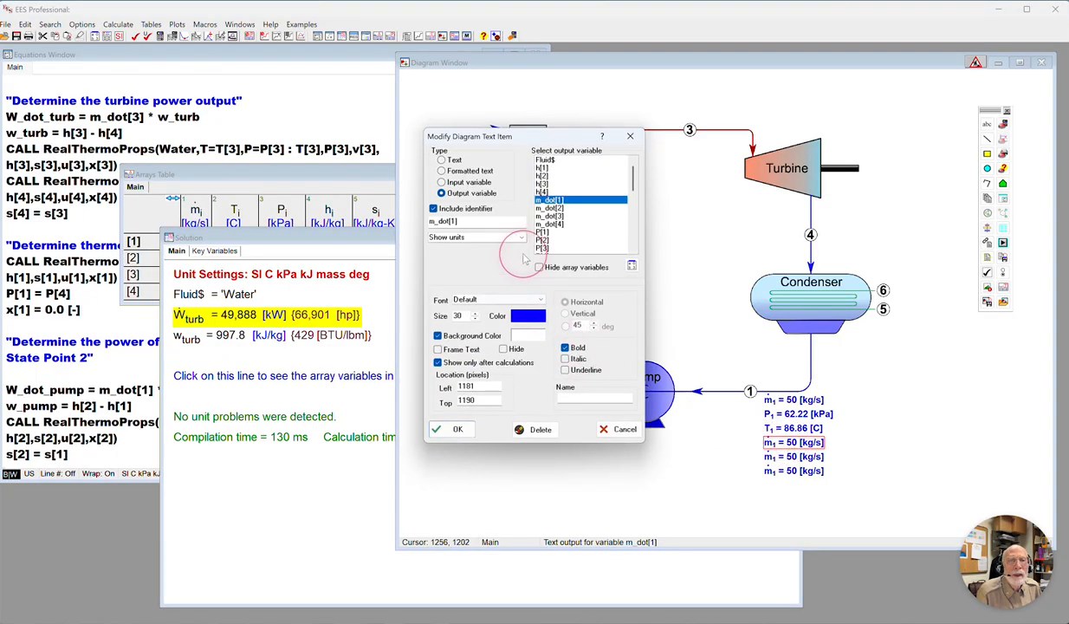
click(564, 170)
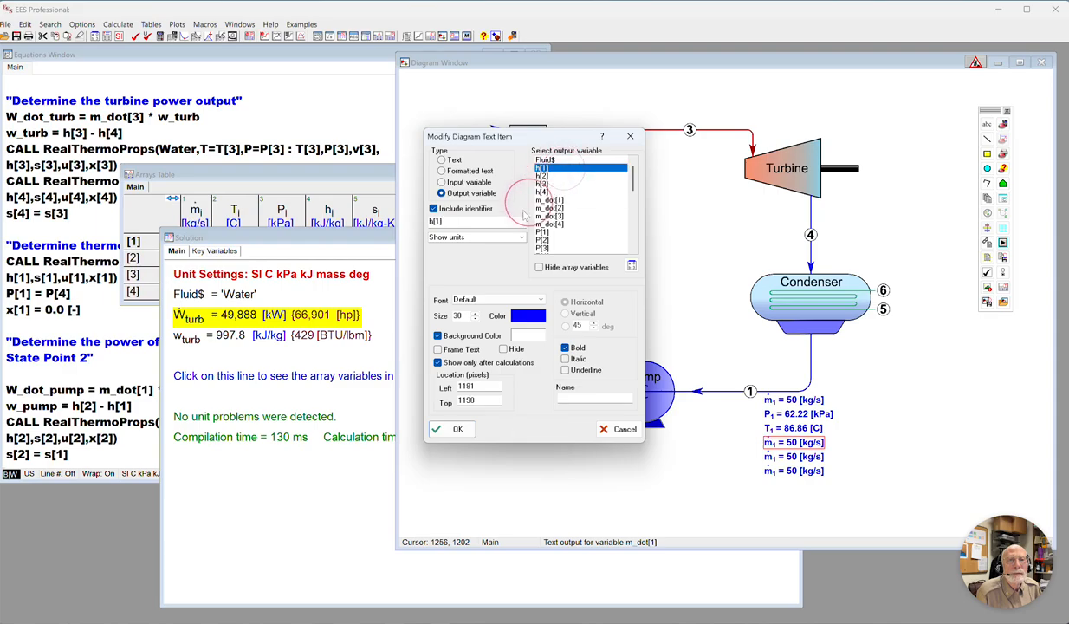
click(445, 426)
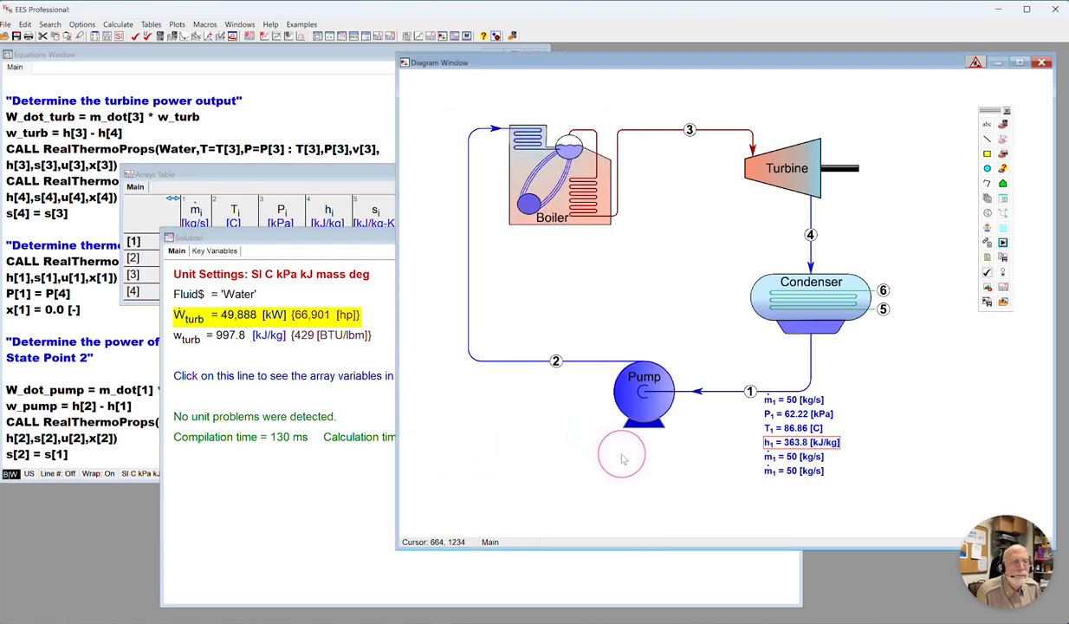
- Change the output variable of the fifth label in the state 1 stack to s[1]
click(799, 461)
double_click(799, 462)
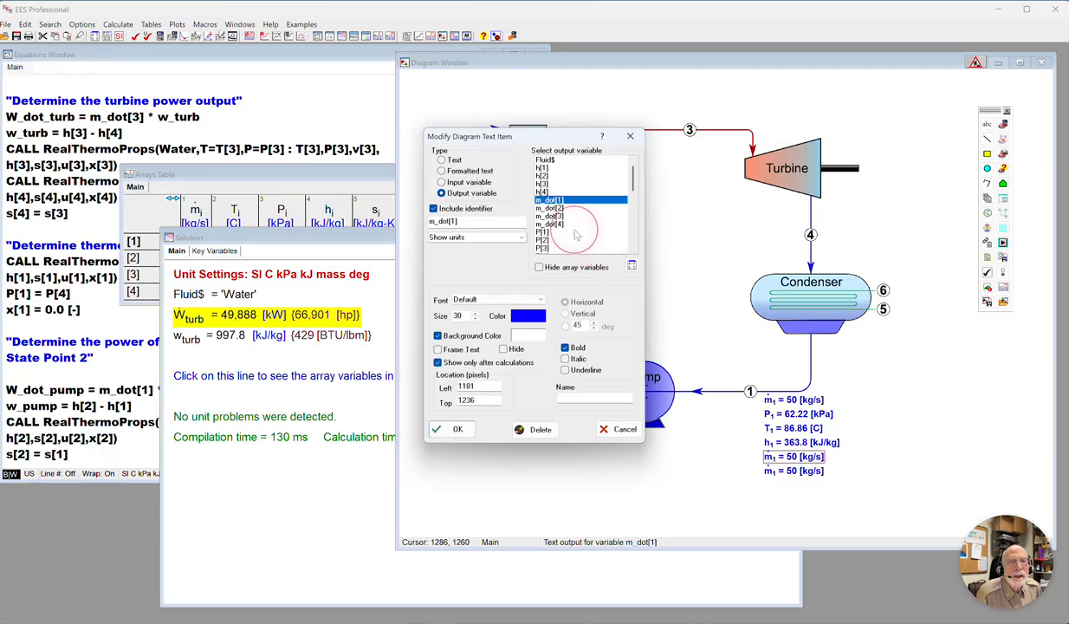
scroll(576, 224, down, 4)
click(572, 167)
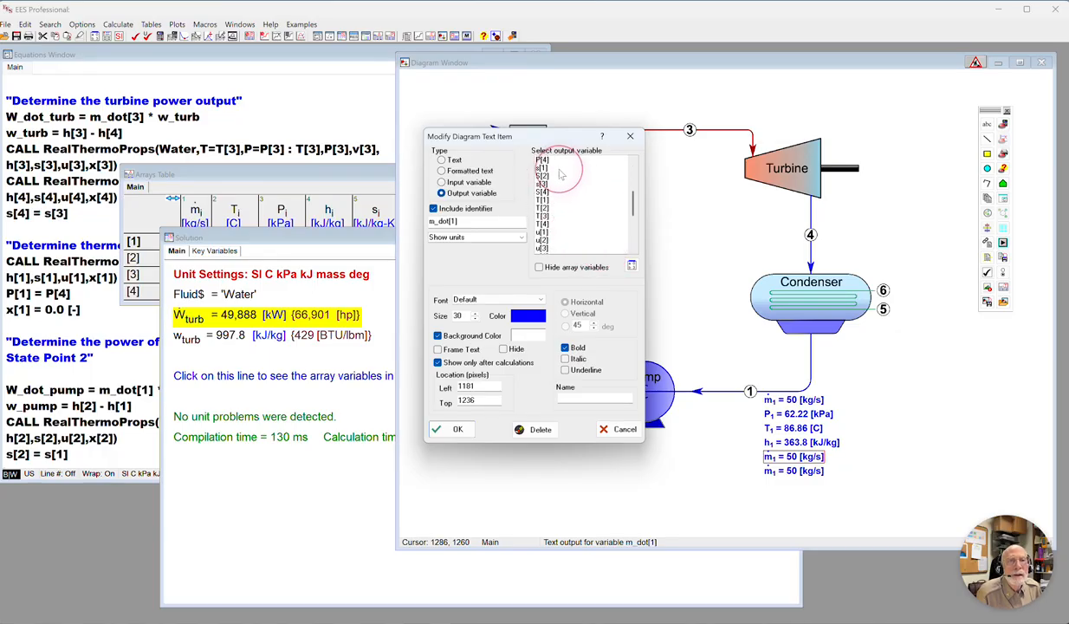
click(457, 428)
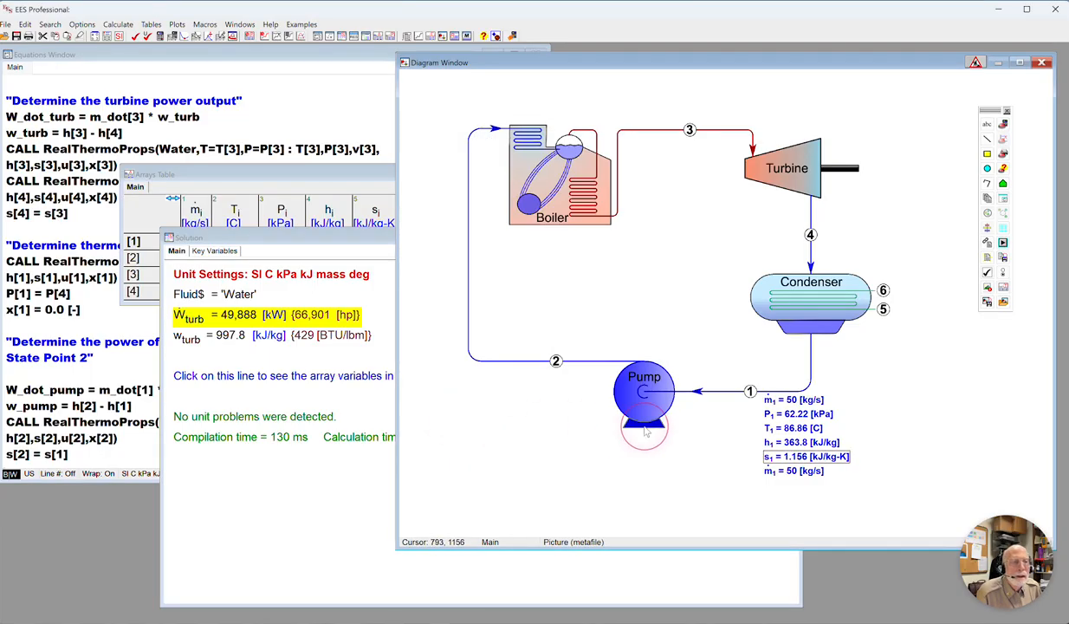
- Change the output variable of the sixth label in the state 1 stack to X[1]
double_click(791, 472)
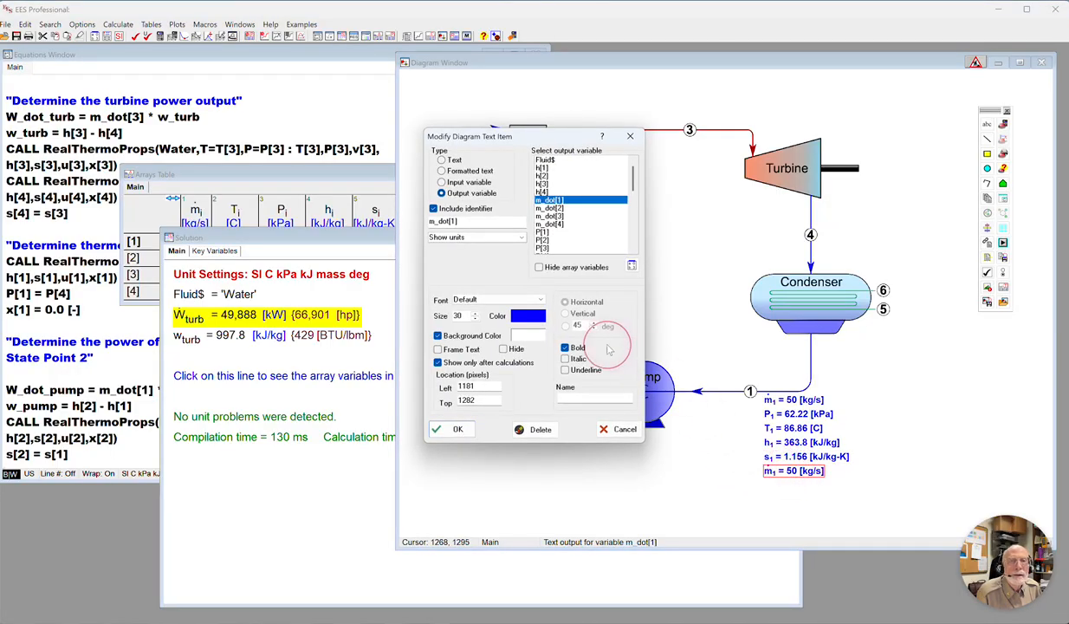
scroll(574, 227, down, 8)
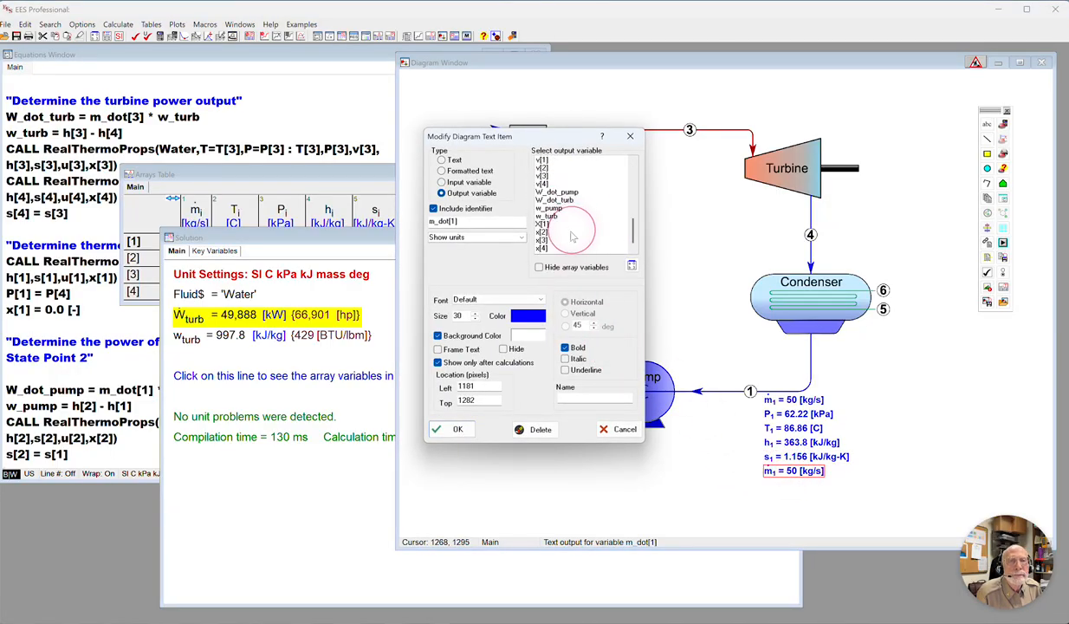
click(572, 224)
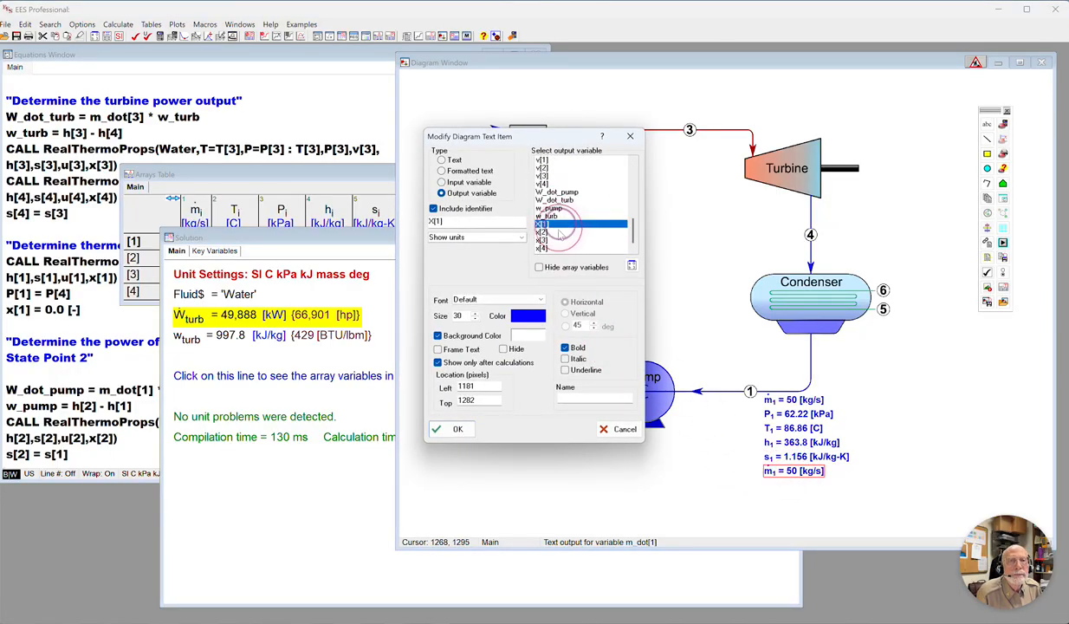
click(452, 428)
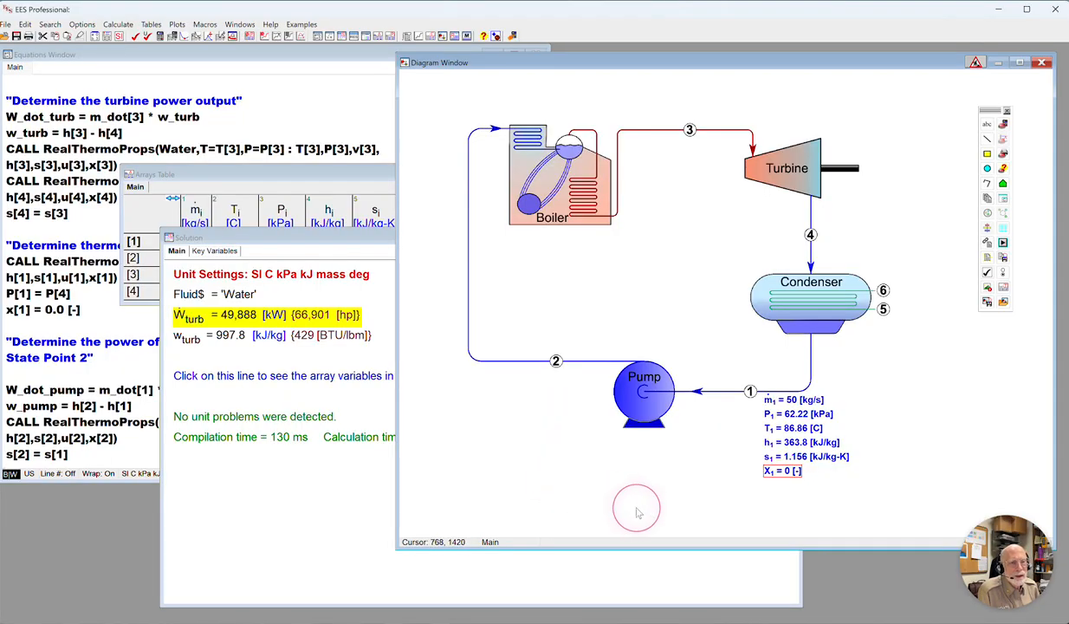
click(685, 513)
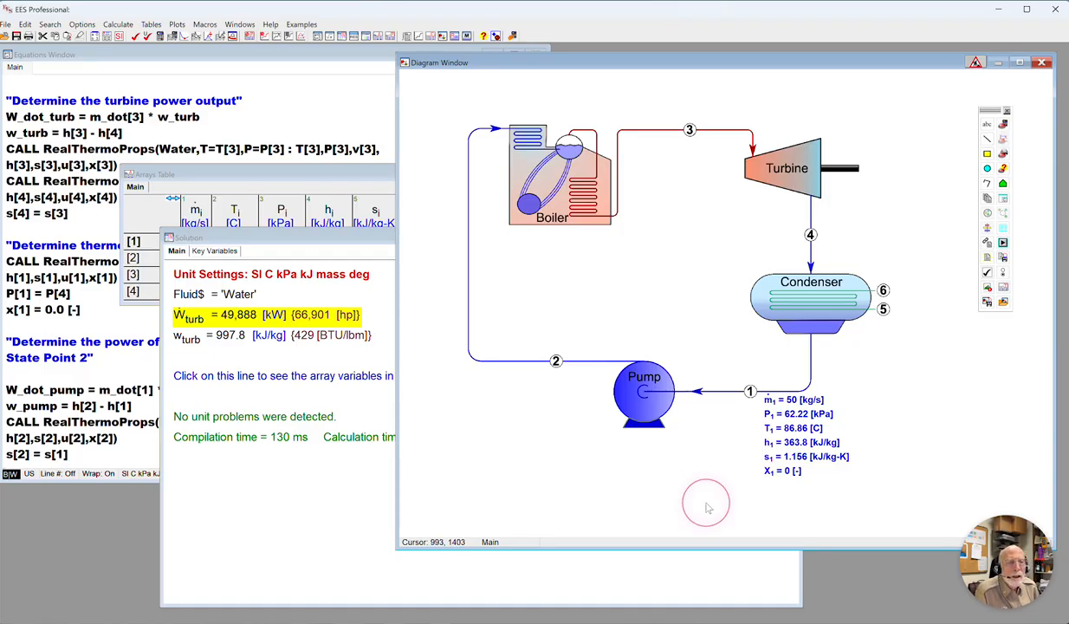
- Duplicate the six state 1 labels as a group and place the copy below state point 2, beside the pump
drag(883, 510, 707, 384)
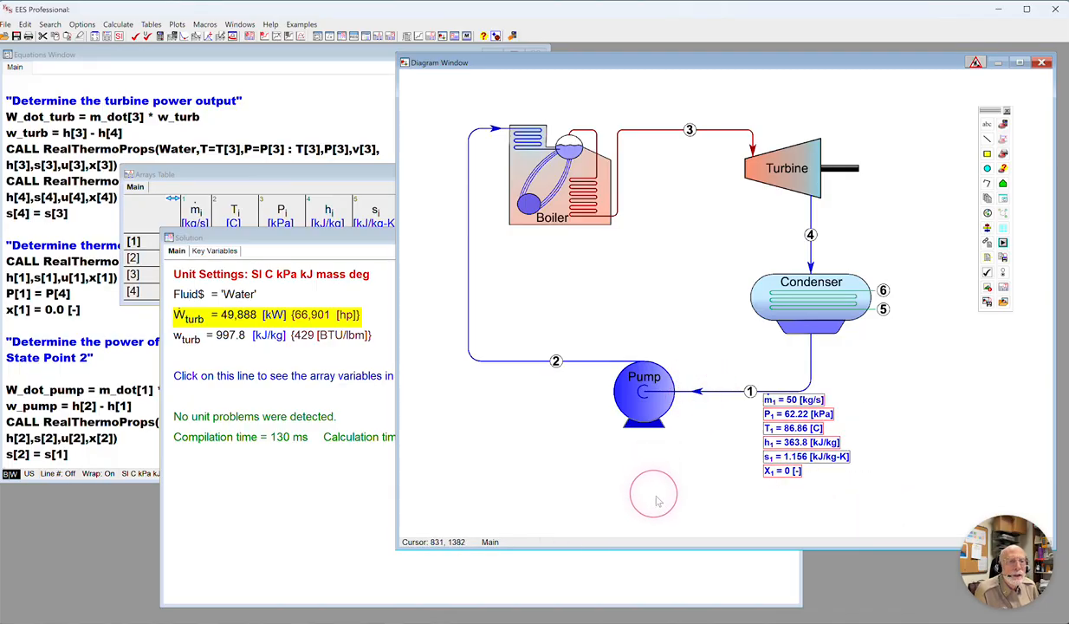
click(805, 502)
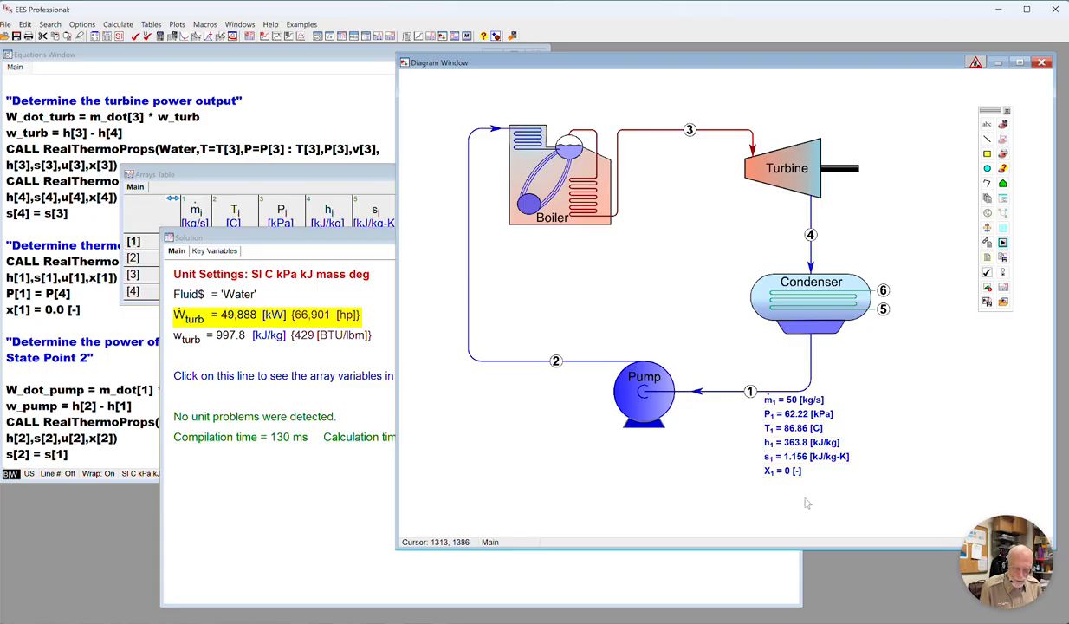
key(ctrl+v)
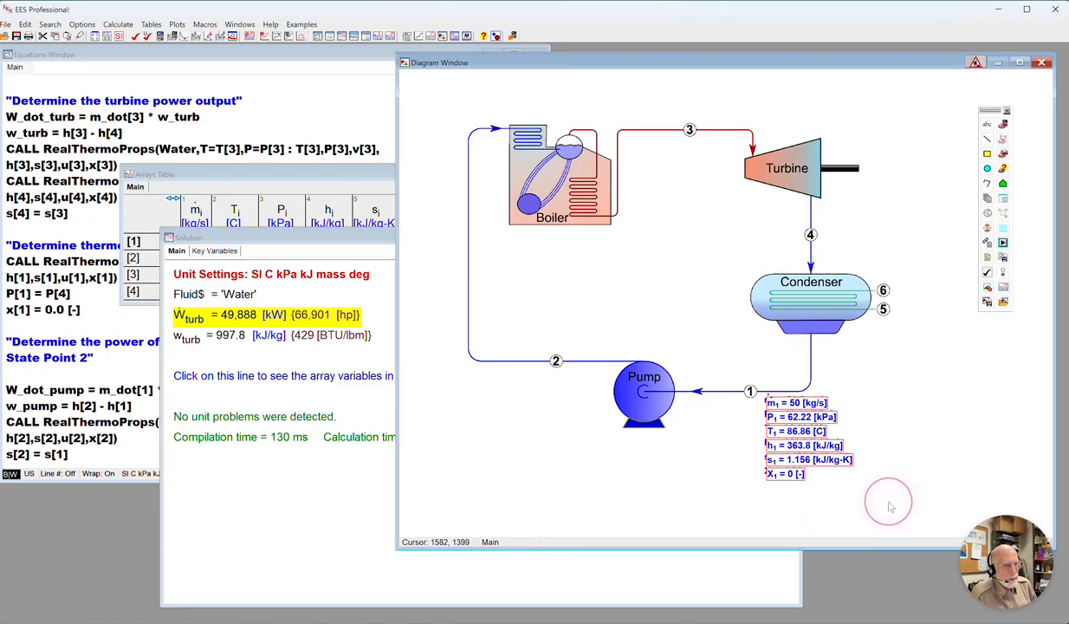
drag(792, 388, 558, 368)
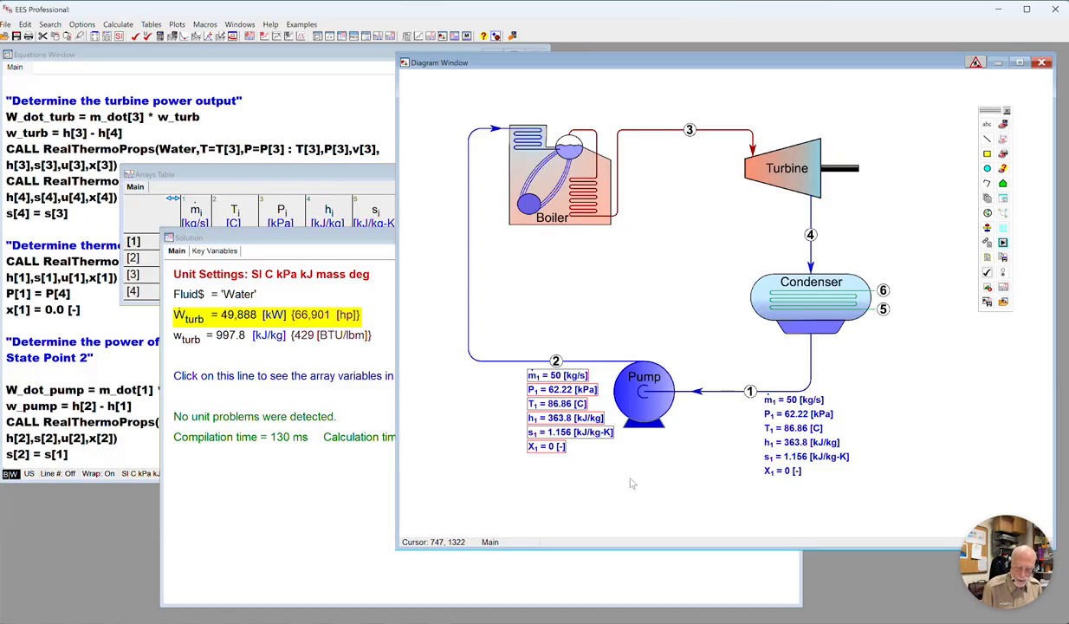
- Place another copy of the six-label stack below state point 3, between the boiler and the turbine
drag(550, 379, 553, 383)
double_click(553, 382)
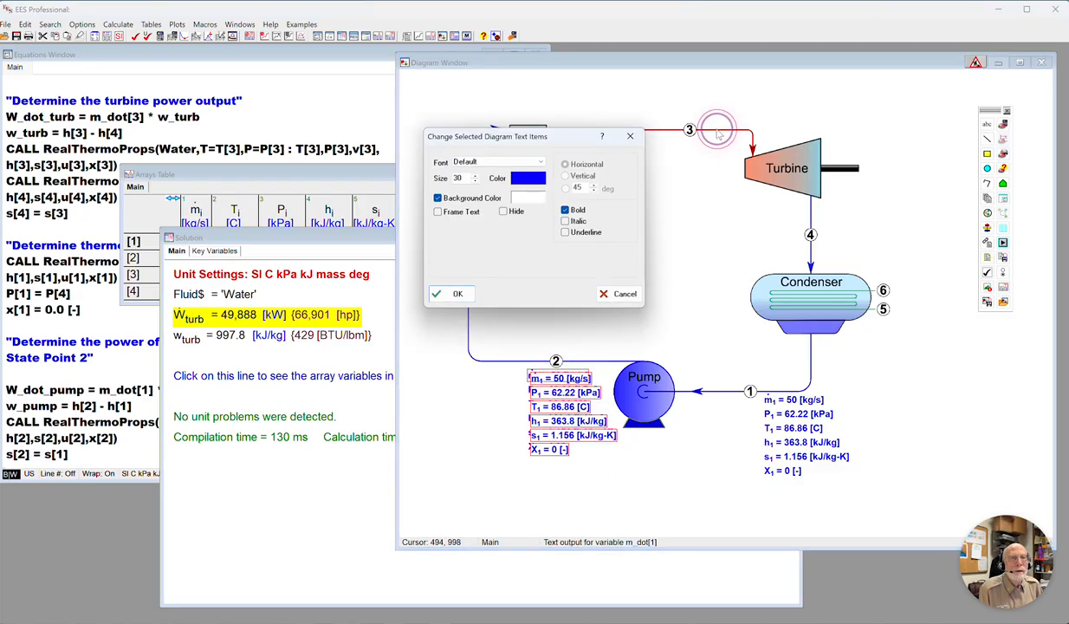
click(614, 294)
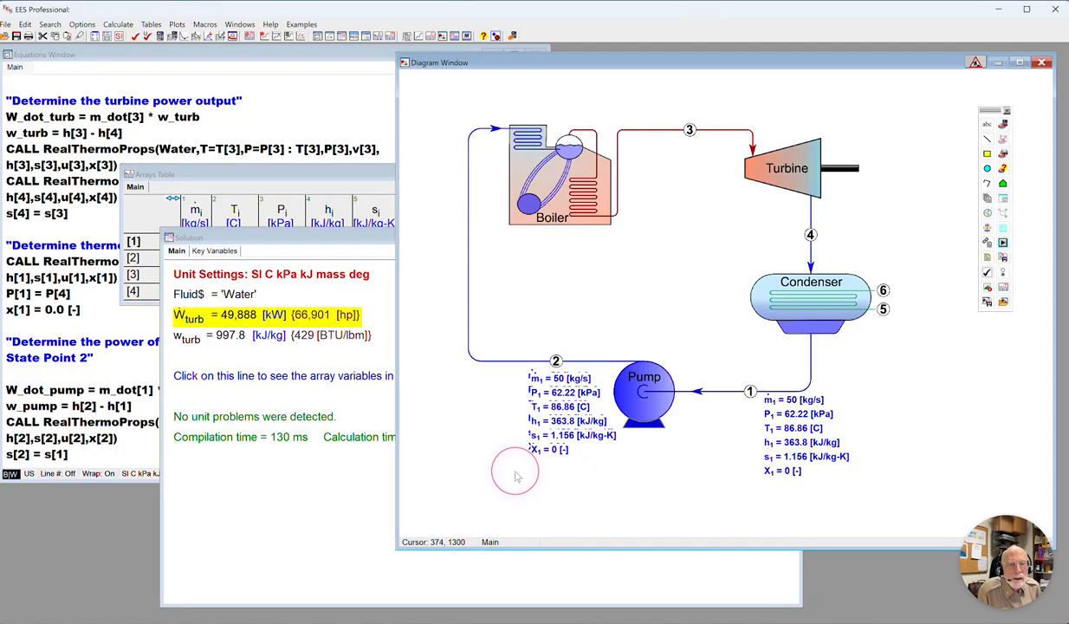
drag(531, 466, 636, 345)
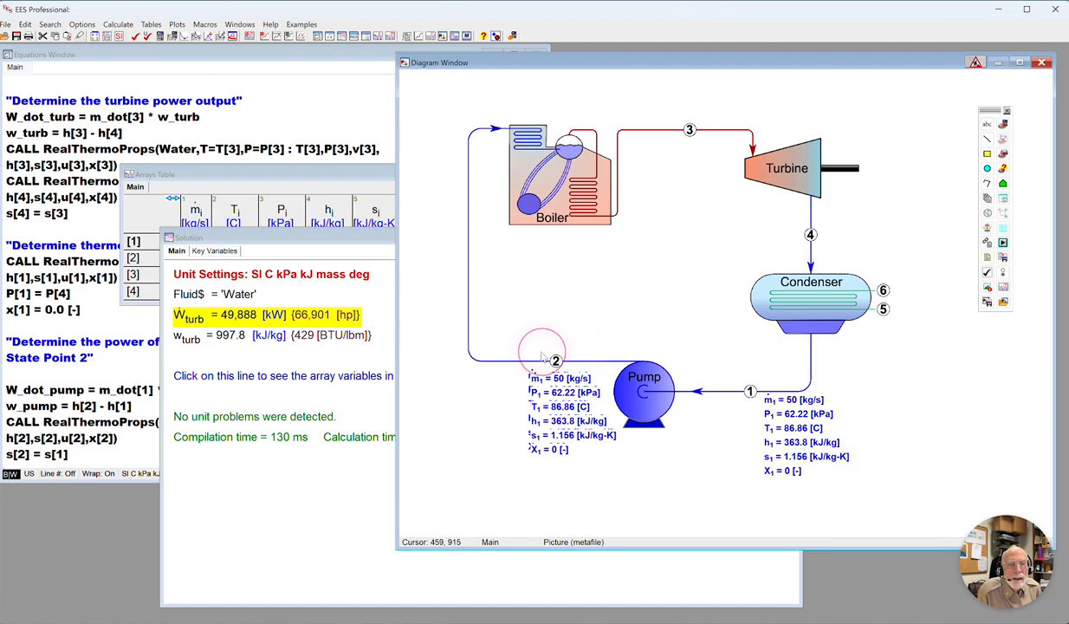
mouse_move(533, 355)
mouse_down()
mouse_move(576, 433)
mouse_move(622, 458)
mouse_move(665, 507)
mouse_move(543, 353)
mouse_move(500, 323)
mouse_up()
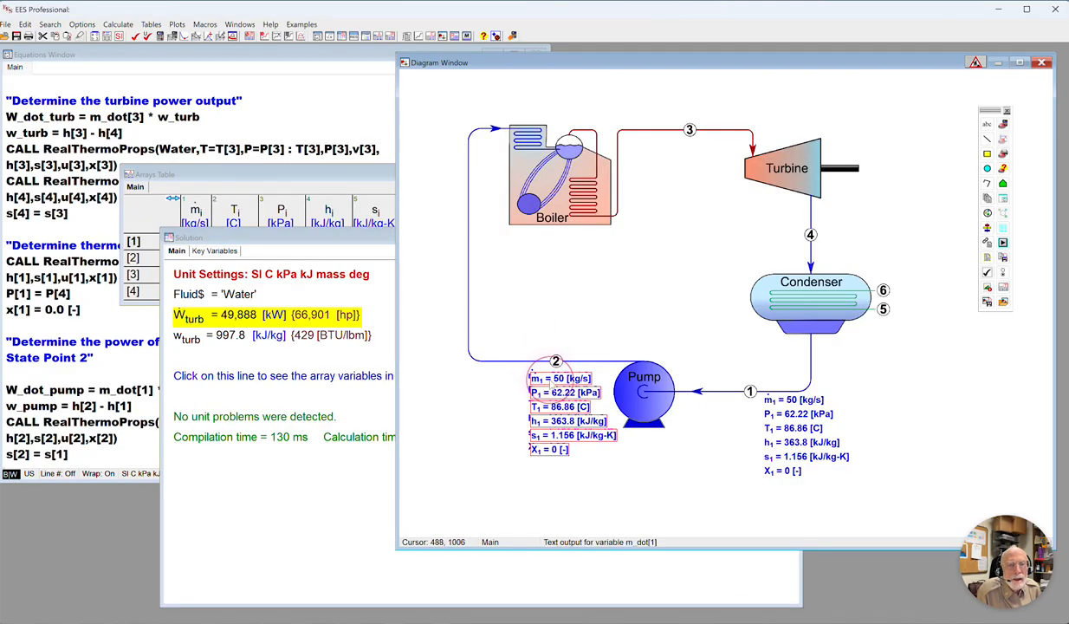
drag(549, 371, 673, 139)
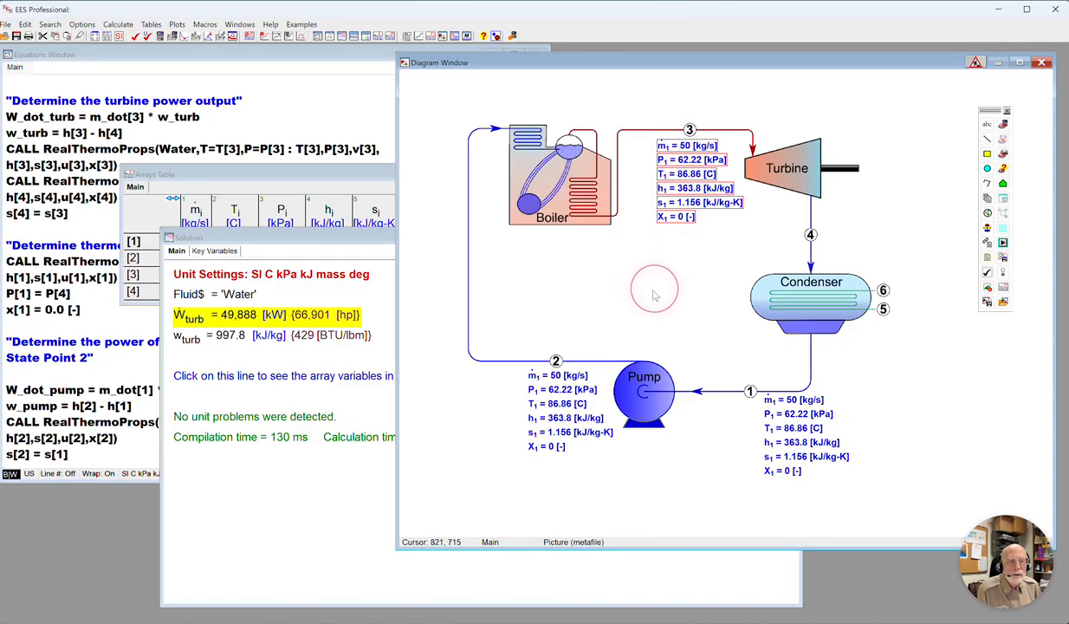
- Duplicate the label stack at state point 3 and place the copy beside state point 4, above the condenser
key(ctrl+c)
key(ctrl+v)
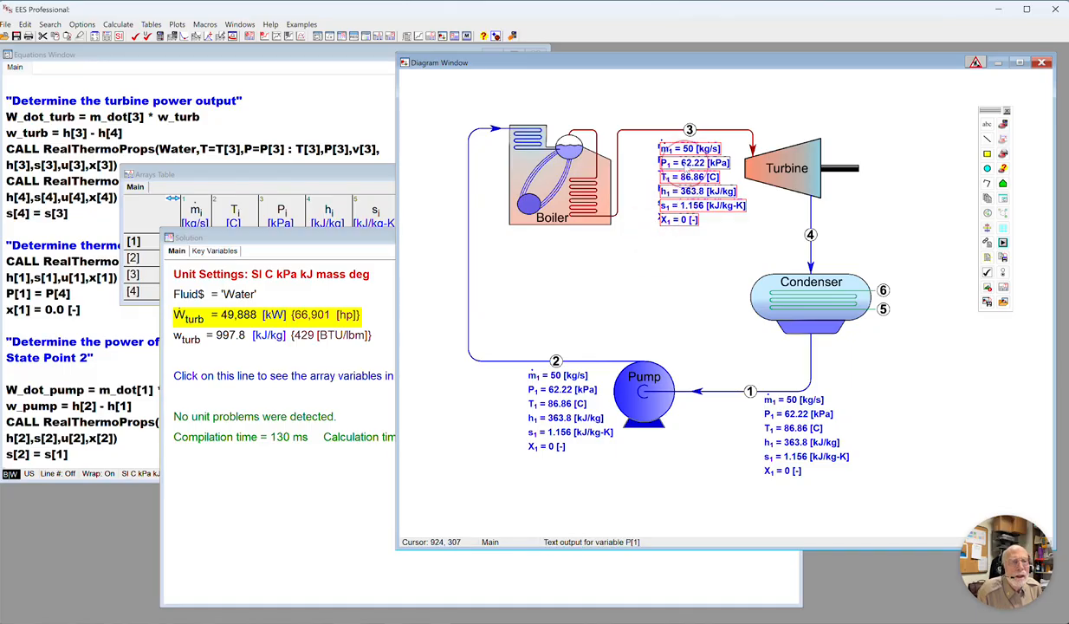
drag(688, 141, 854, 187)
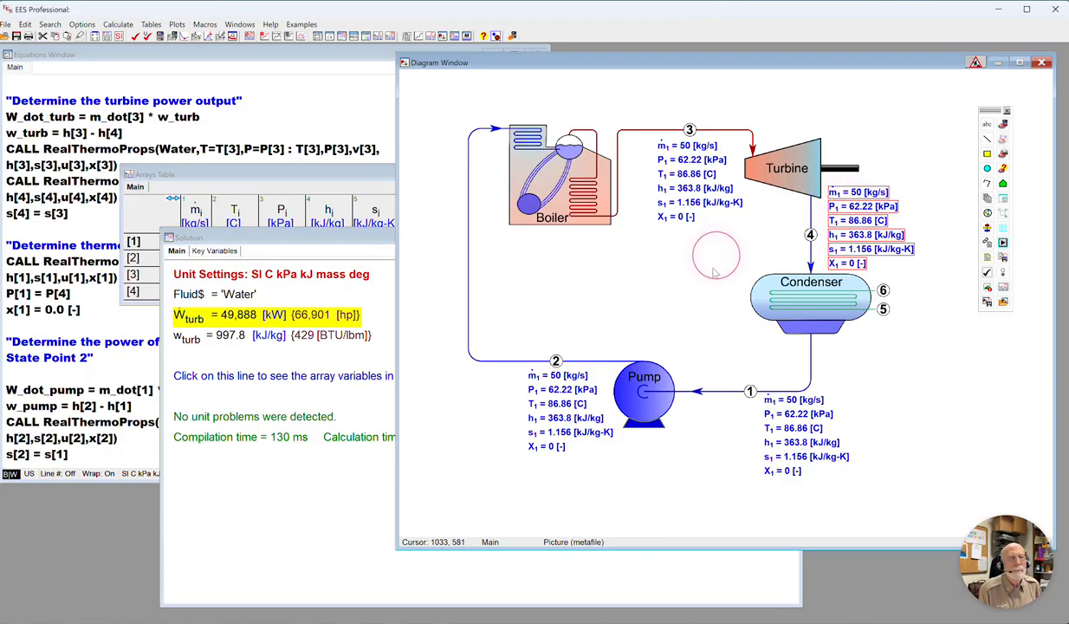
- Change the output variable of the first label in the state 2 stack to m_dot[2]
click(558, 378)
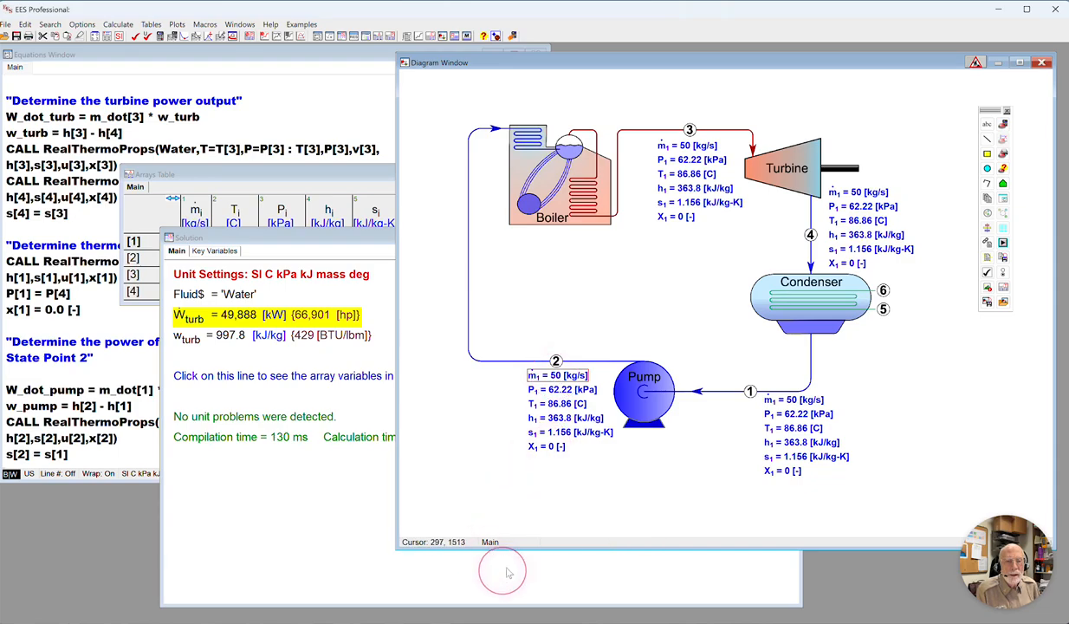
click(625, 454)
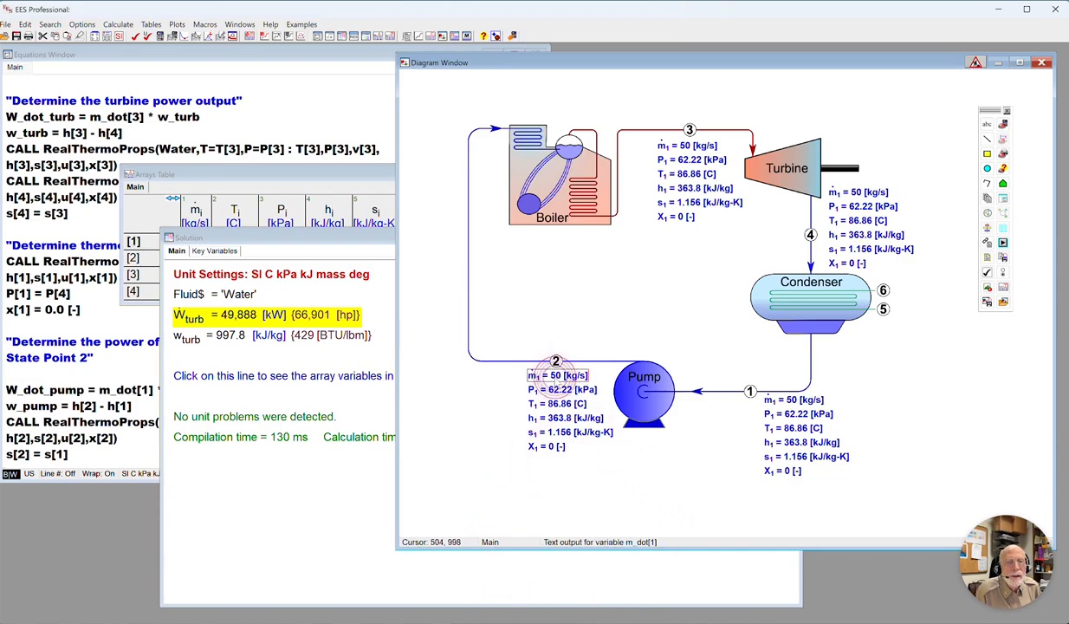
double_click(555, 378)
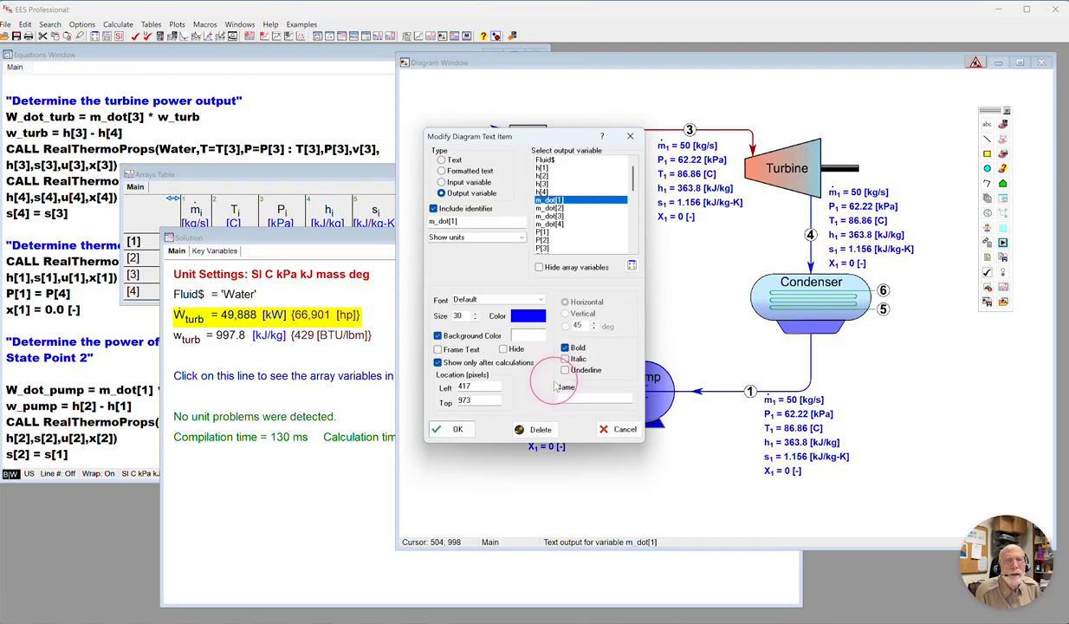
click(568, 210)
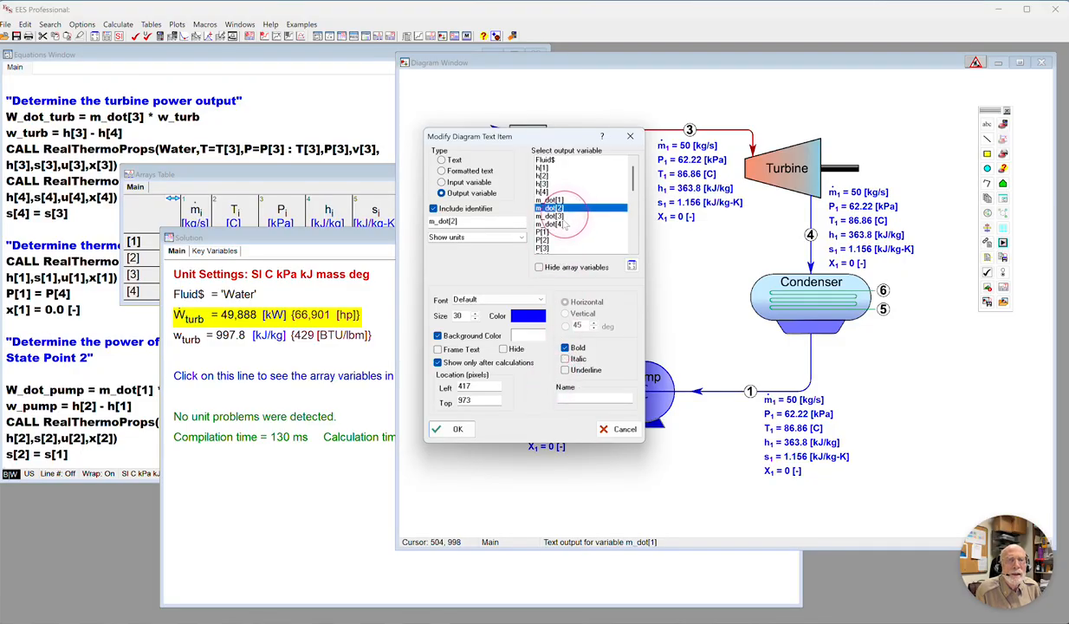
click(454, 429)
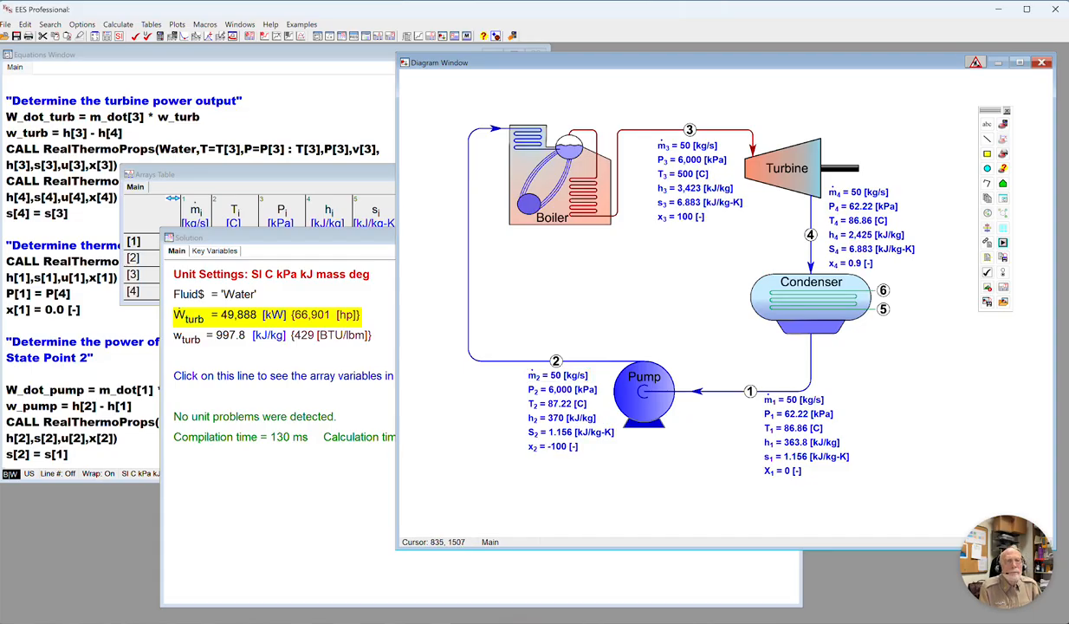
click(663, 517)
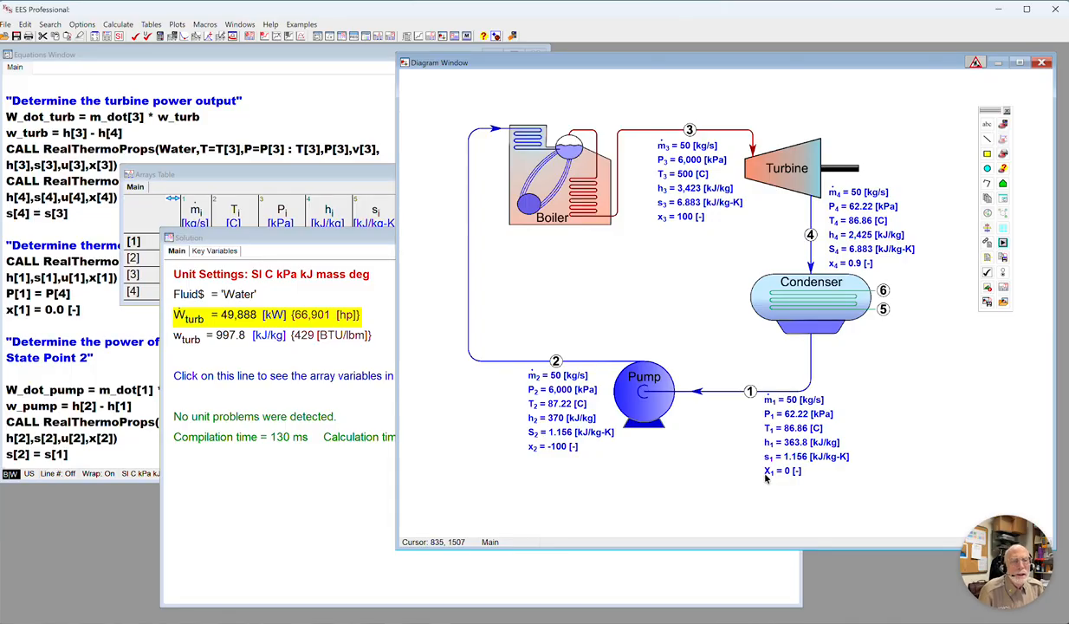
click(845, 412)
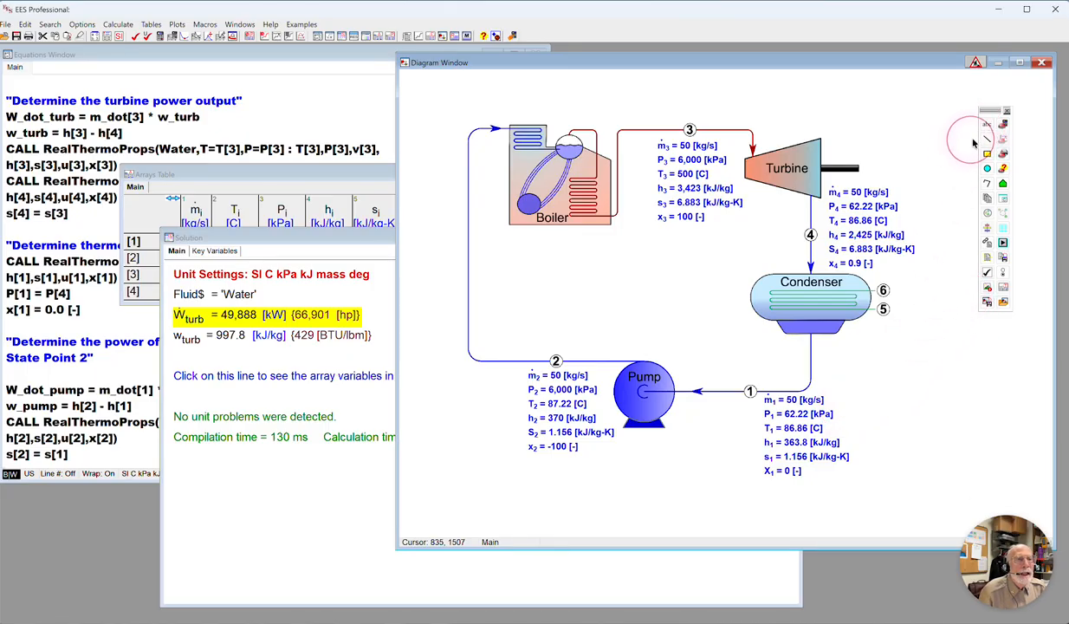
- Place copies of the state 4 mass flow label above the turbine shaft and above the pump
click(851, 194)
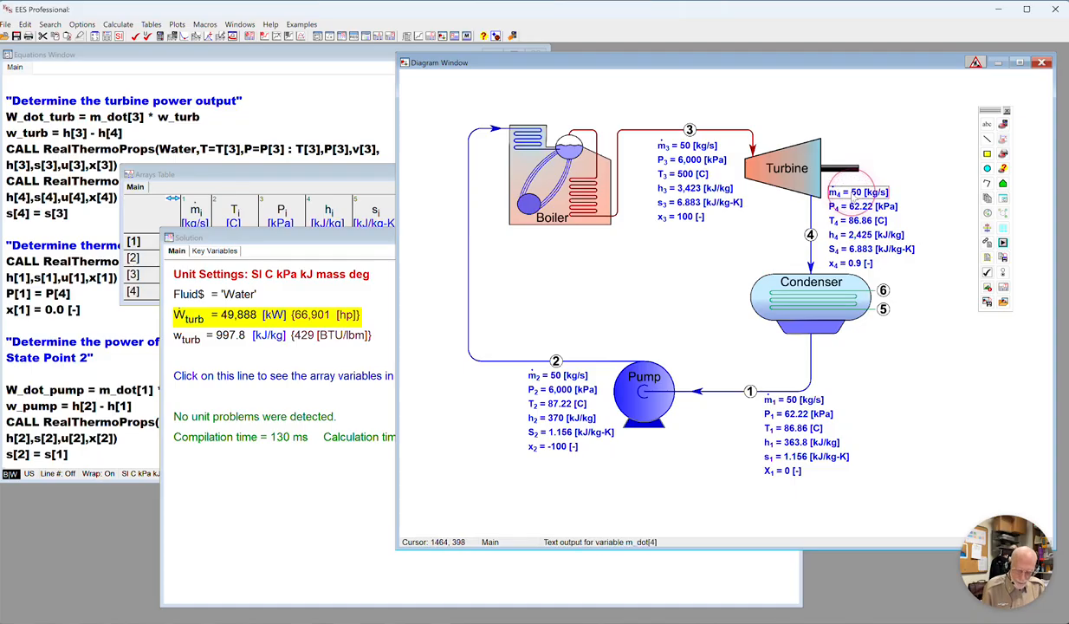
drag(853, 198, 652, 349)
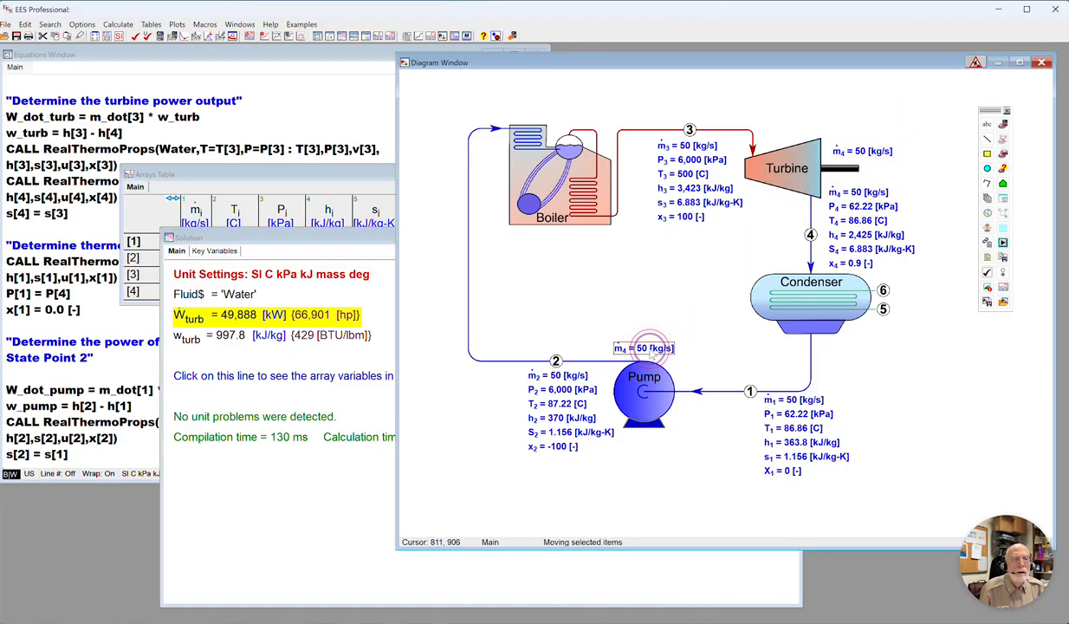
- Change the label above the turbine shaft to output variable W_dot_turb and give it a light yellow background
double_click(863, 152)
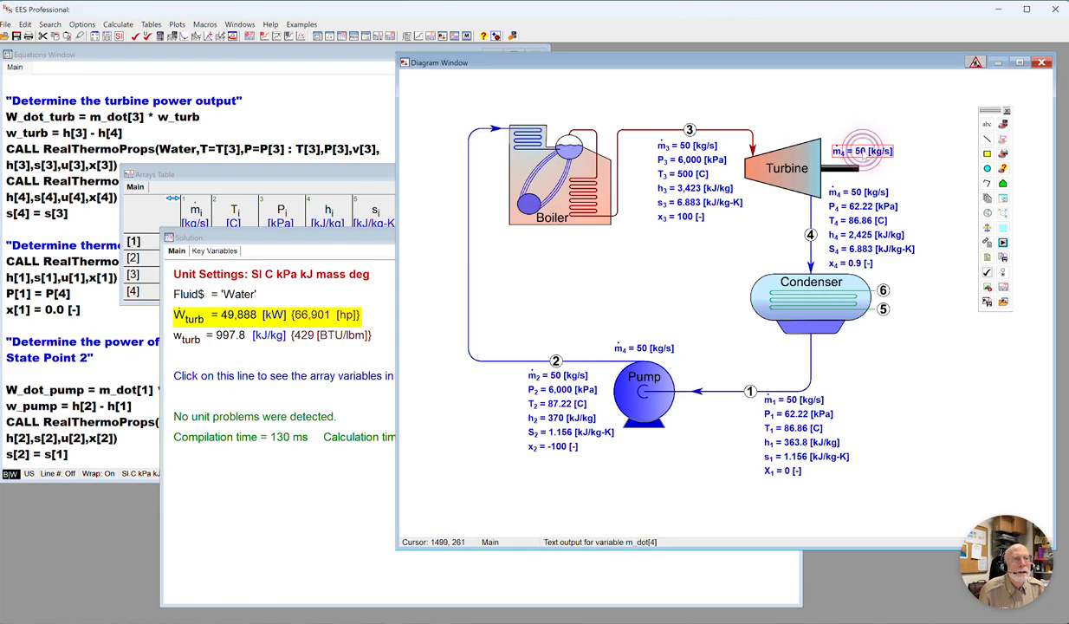
scroll(571, 216, down, 6)
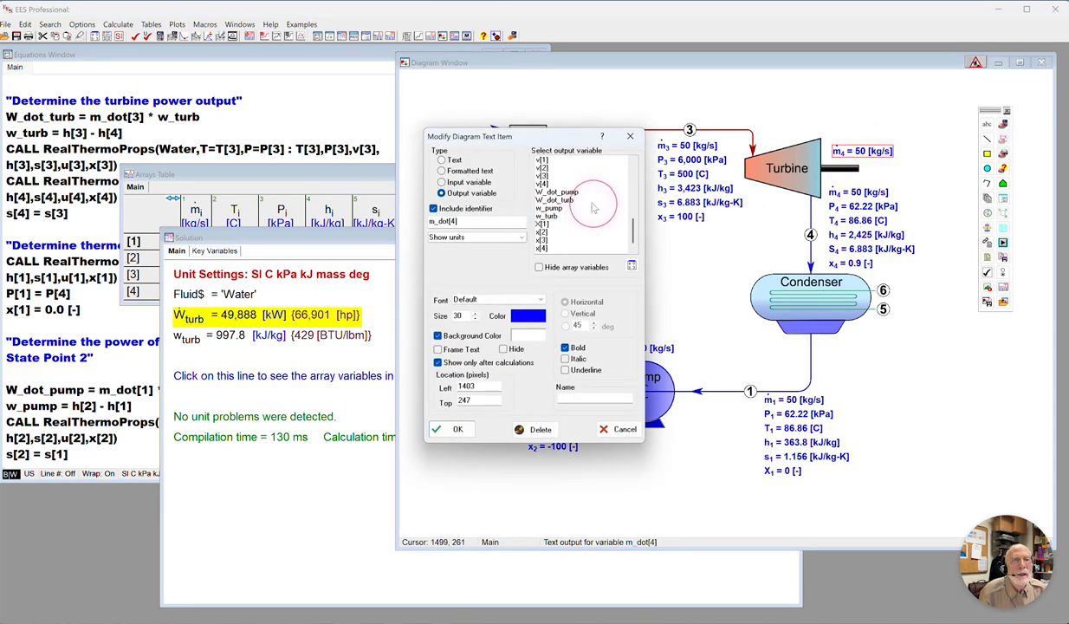
click(559, 200)
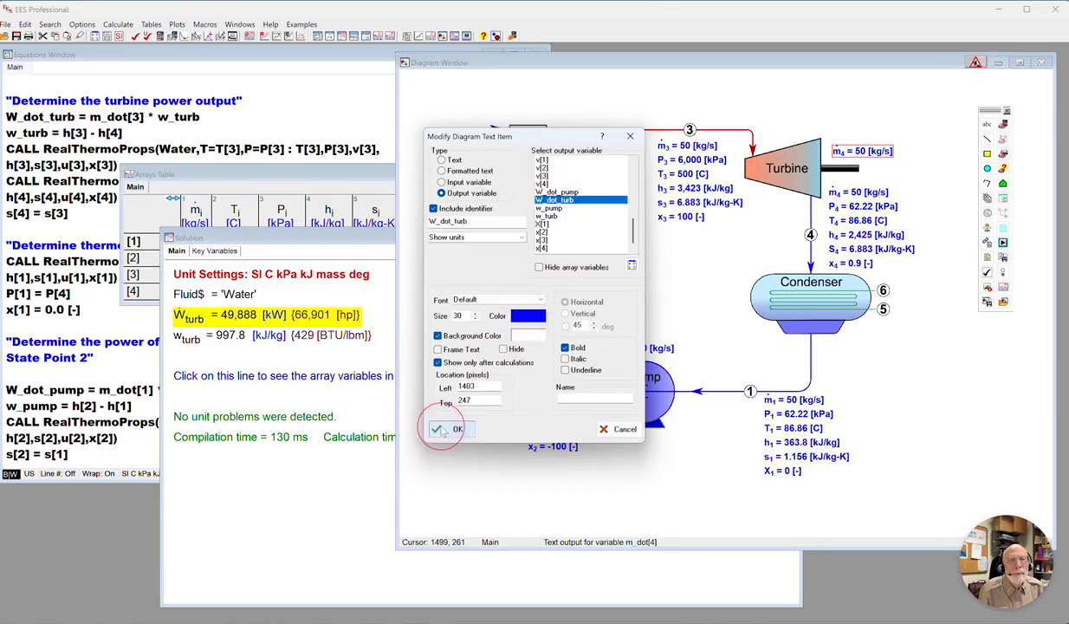
click(528, 338)
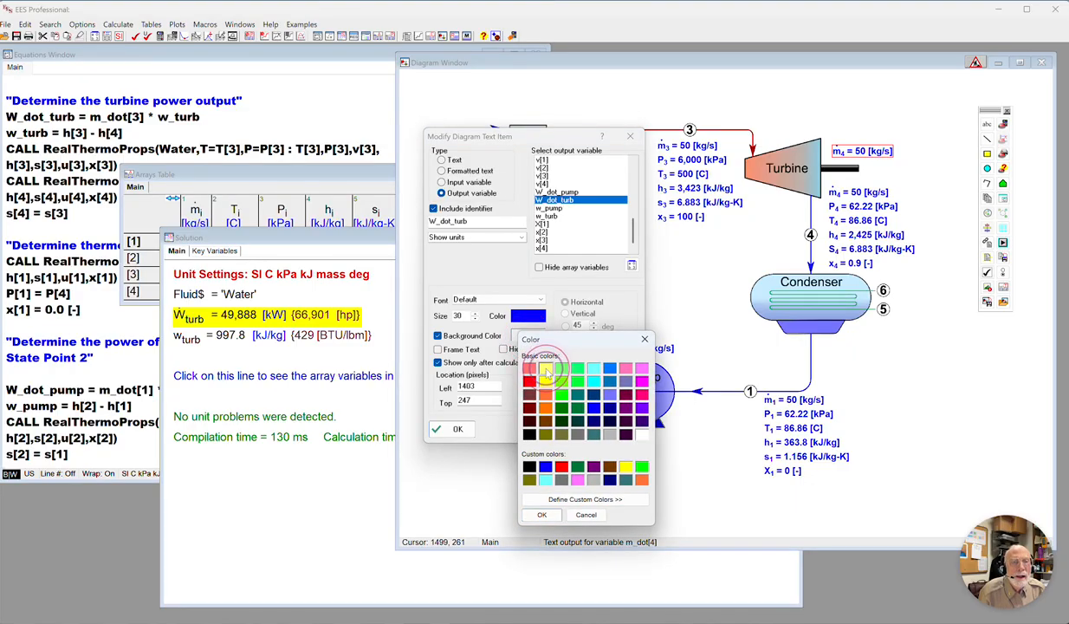
click(539, 515)
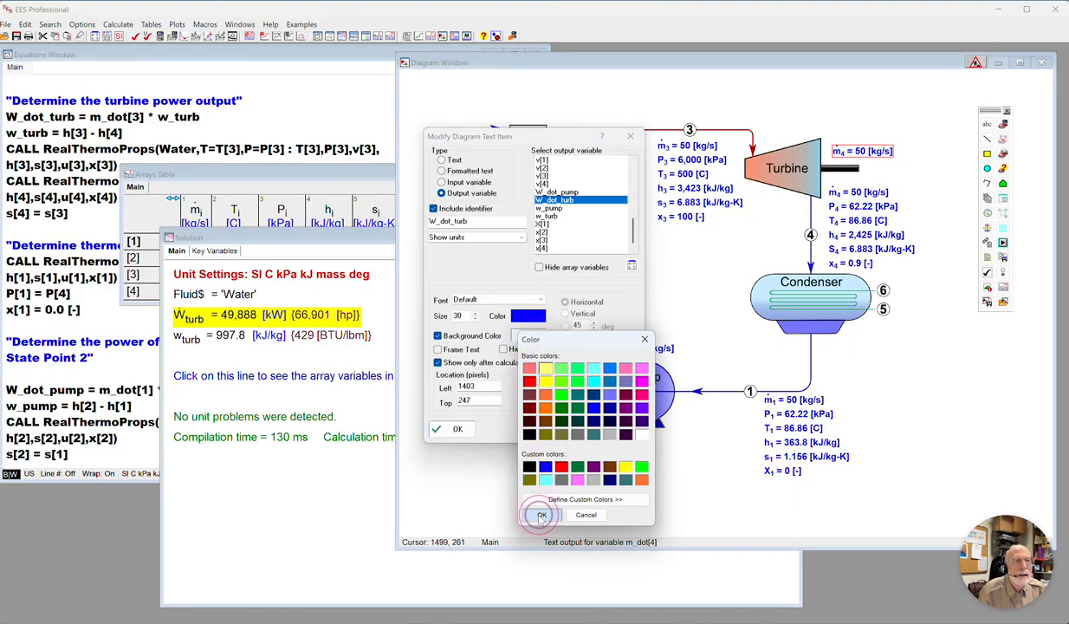
click(443, 429)
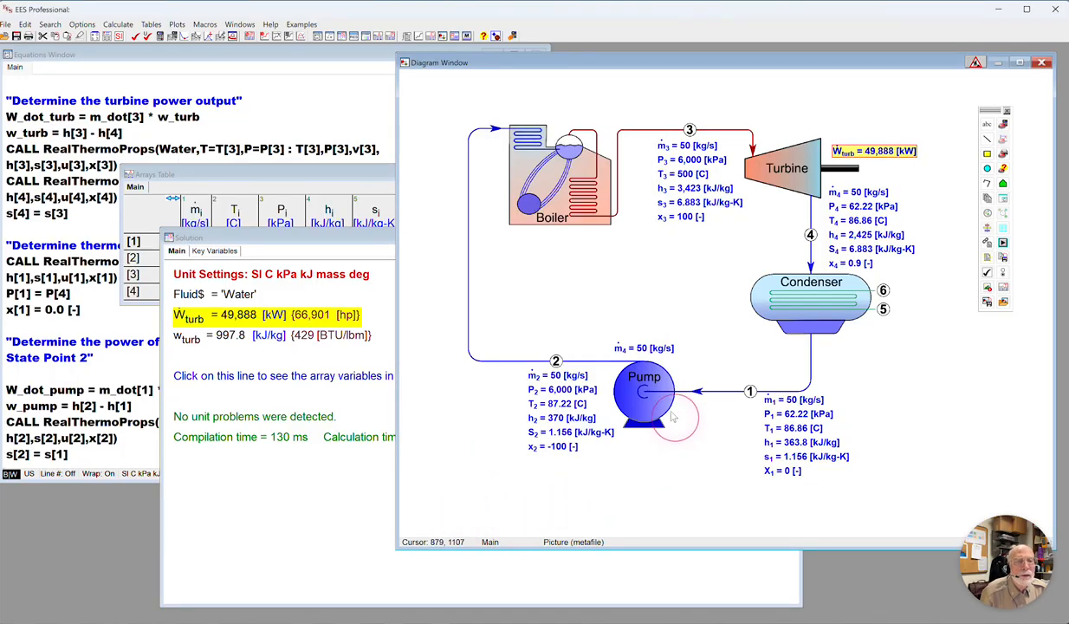
- Change the label above the pump to output variable W_dot_pump and show it in alternate units and value
double_click(642, 349)
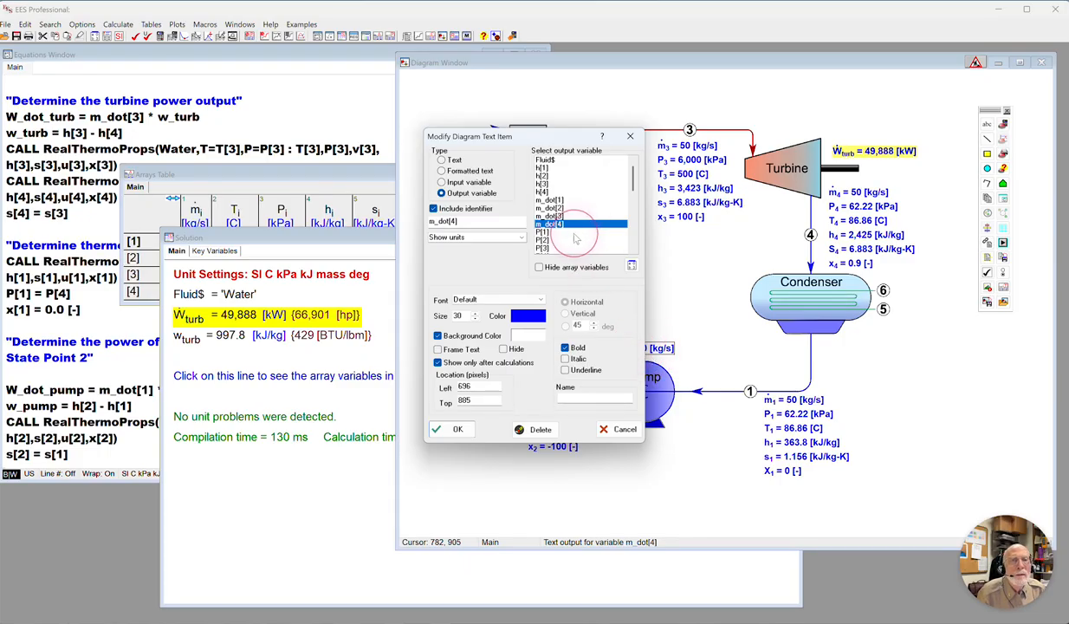
scroll(574, 236, down, 3)
scroll(574, 236, down, 3)
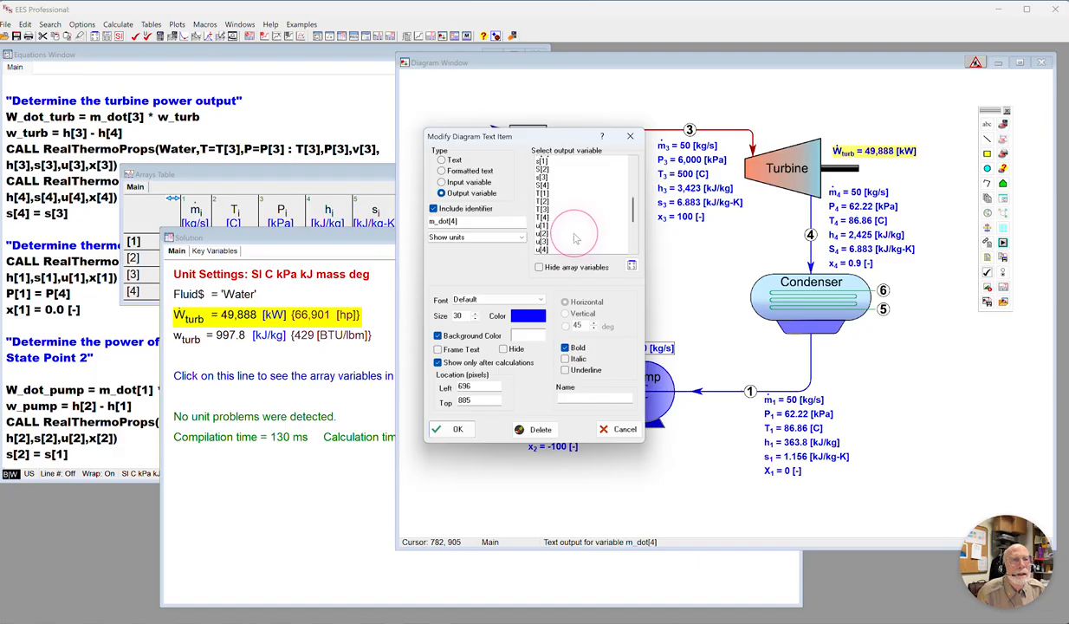
scroll(575, 239, up, 4)
scroll(576, 239, down, 4)
scroll(576, 239, down, 1)
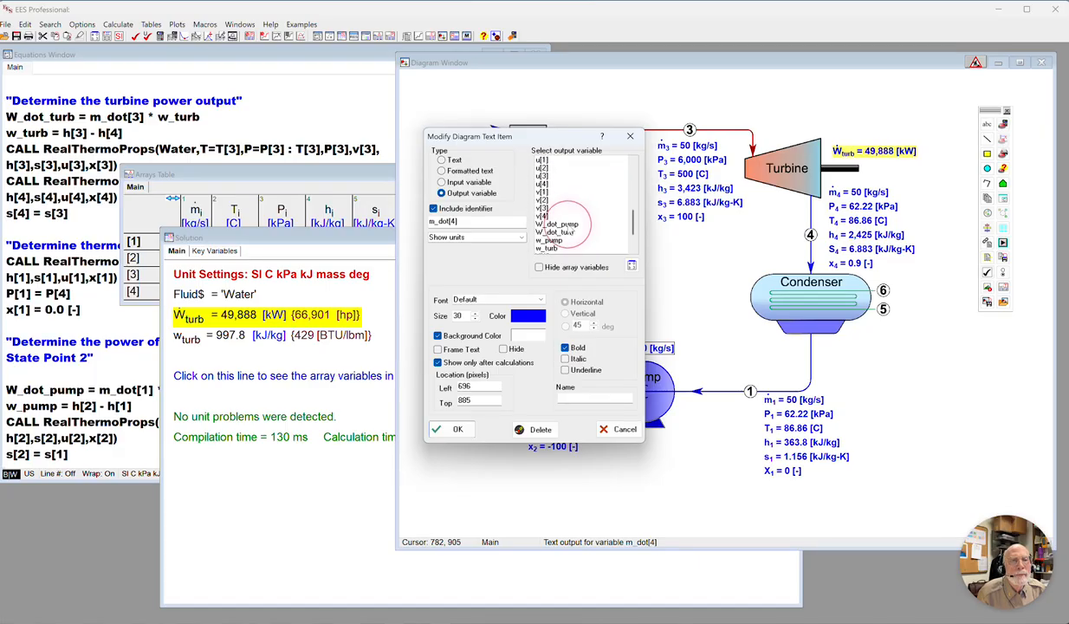
click(559, 223)
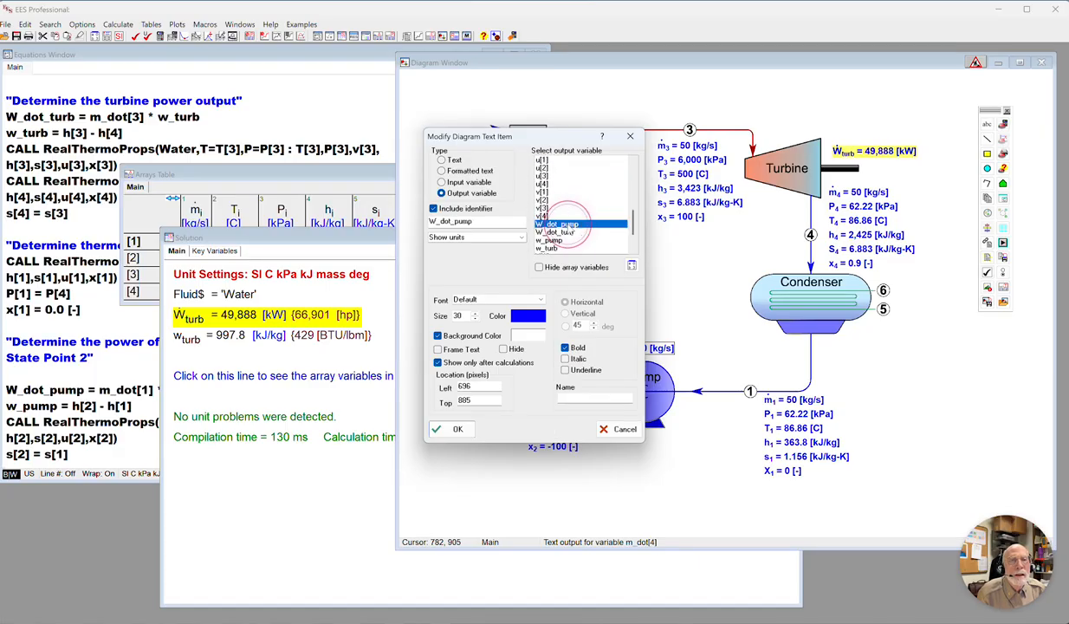
click(522, 238)
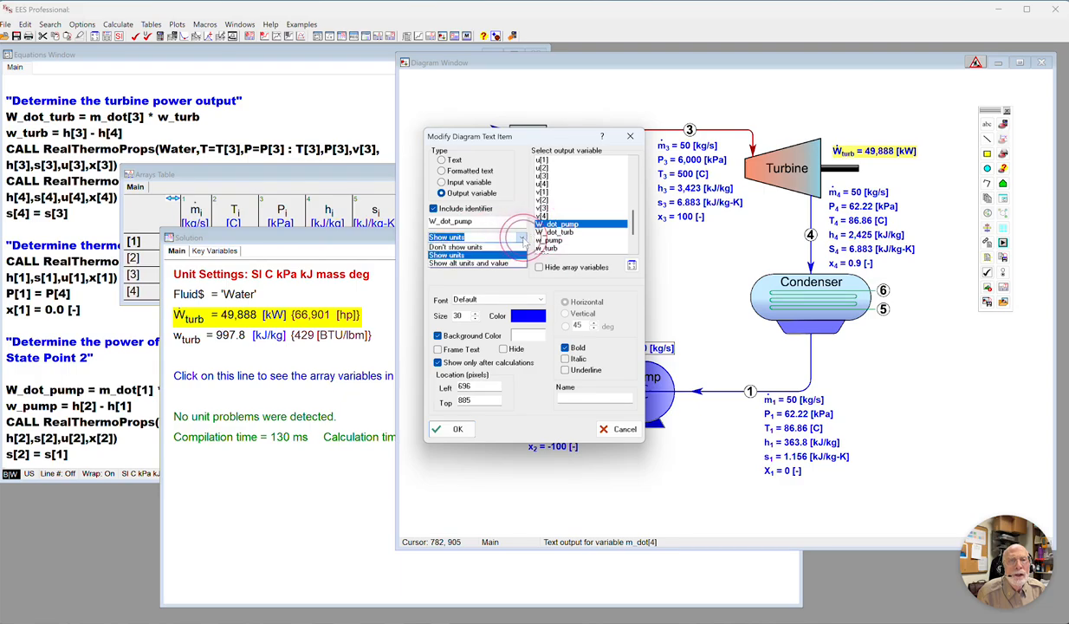
click(468, 264)
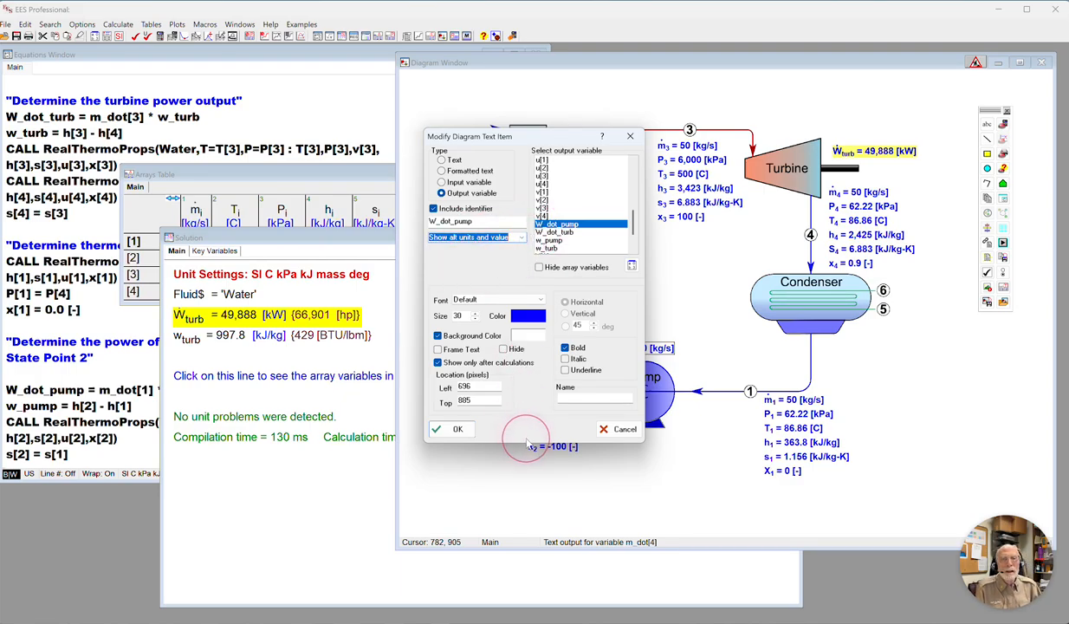
click(453, 430)
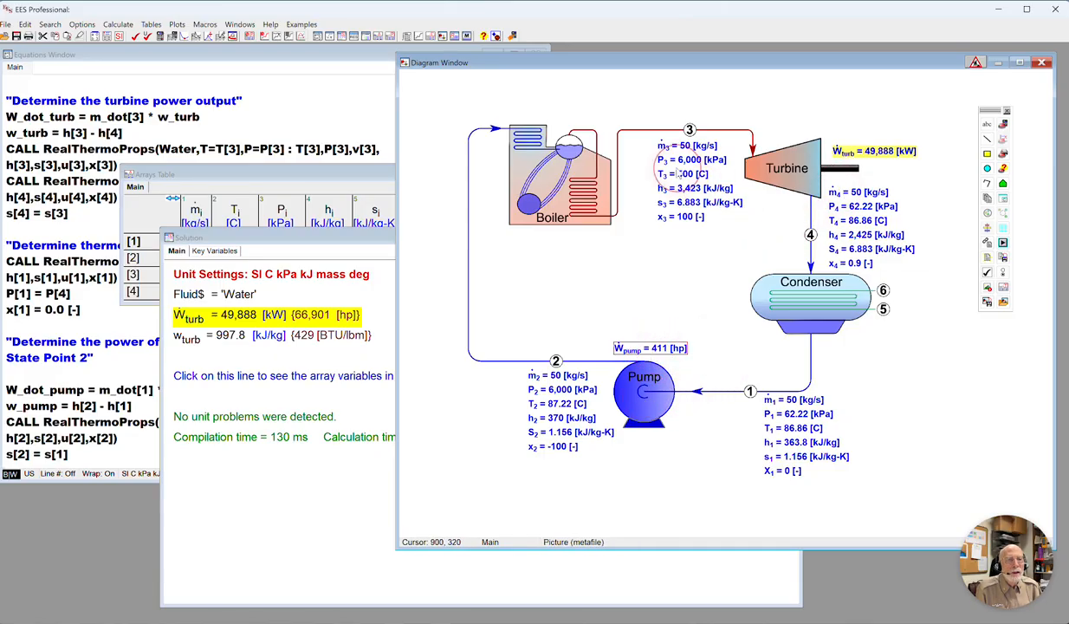
- Set the pump power label back to Show units and give it a light yellow background
double_click(655, 352)
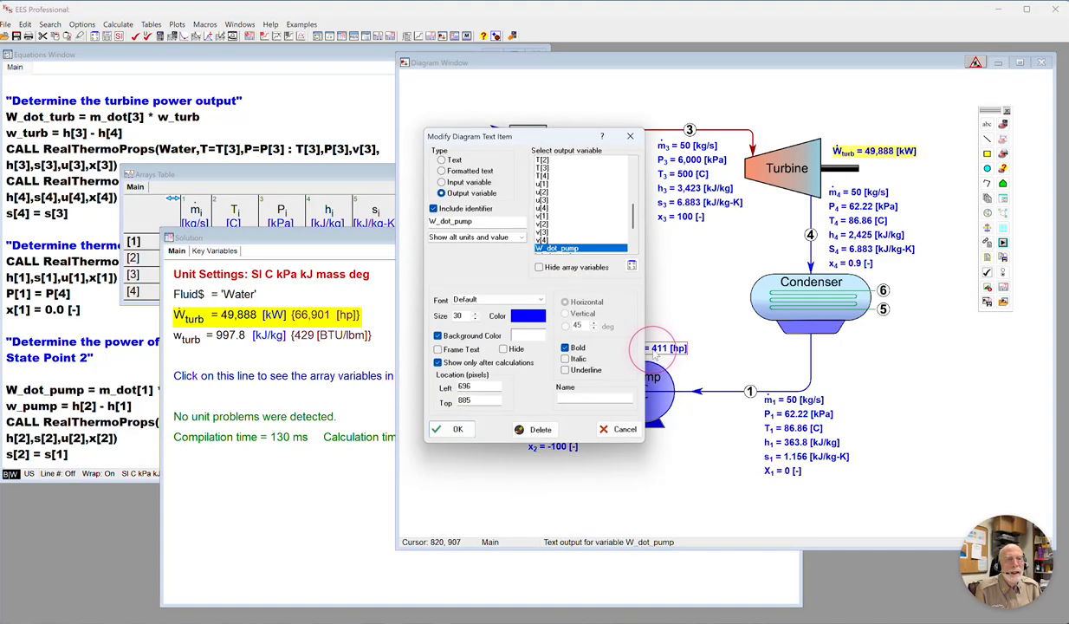
click(470, 237)
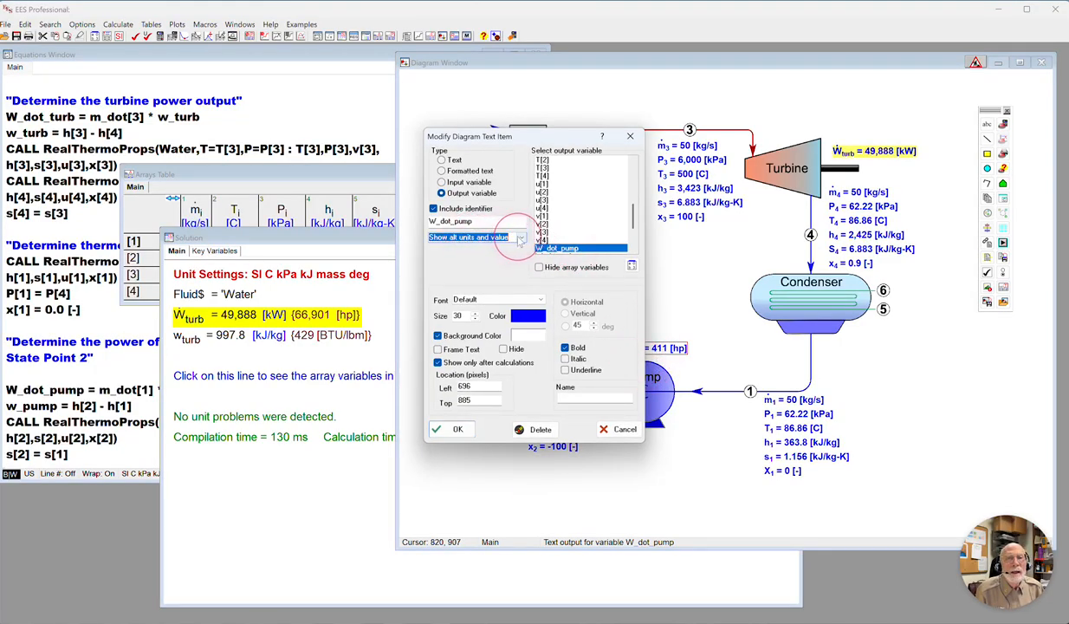
click(515, 238)
click(479, 257)
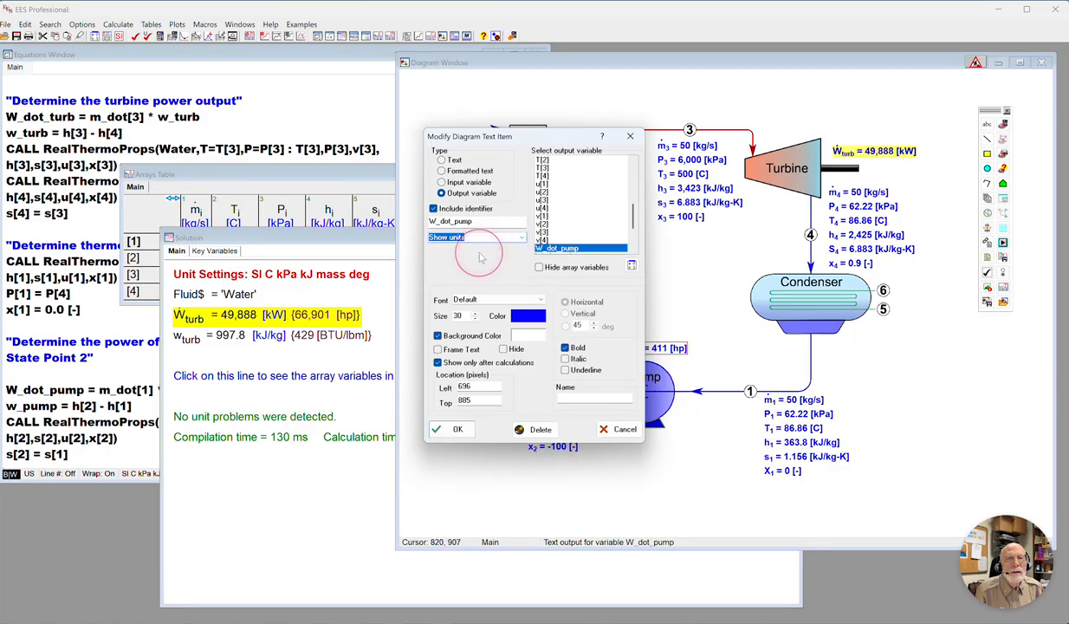
click(523, 338)
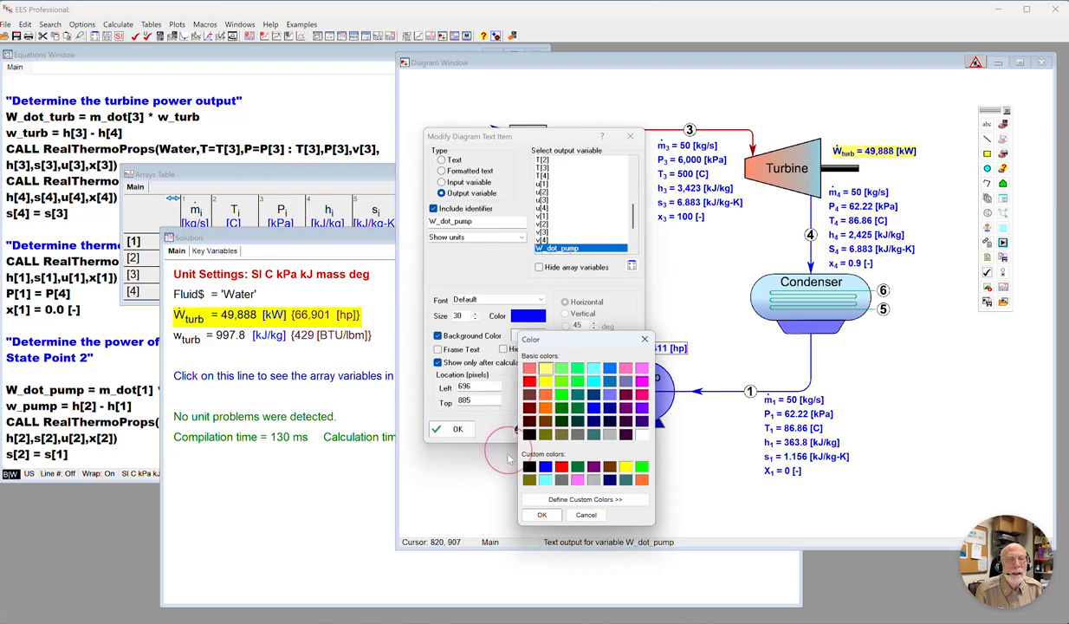
click(535, 515)
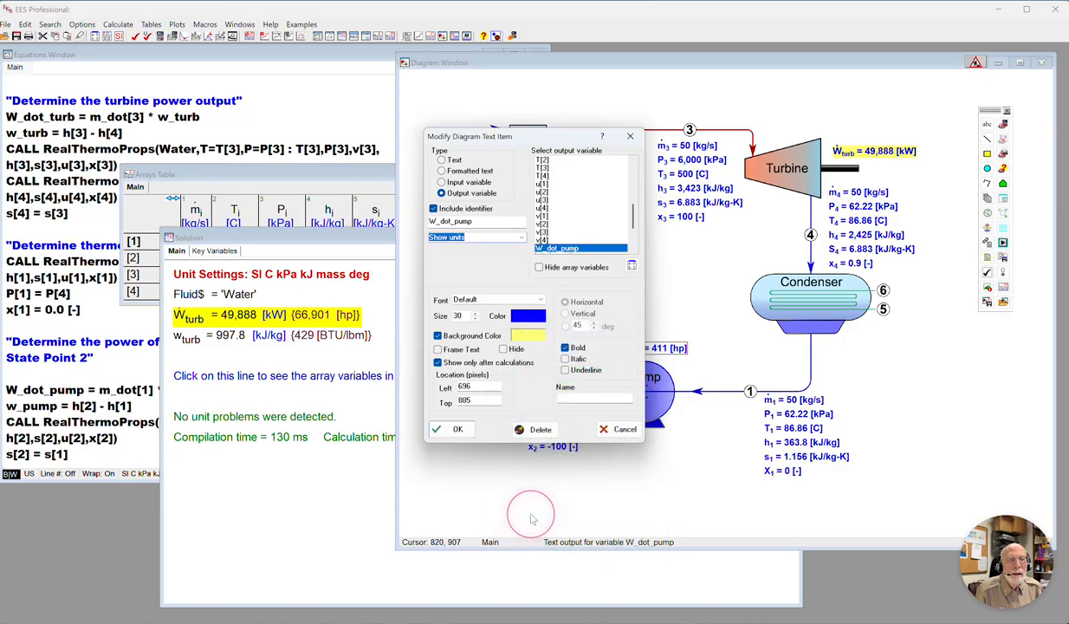
click(458, 431)
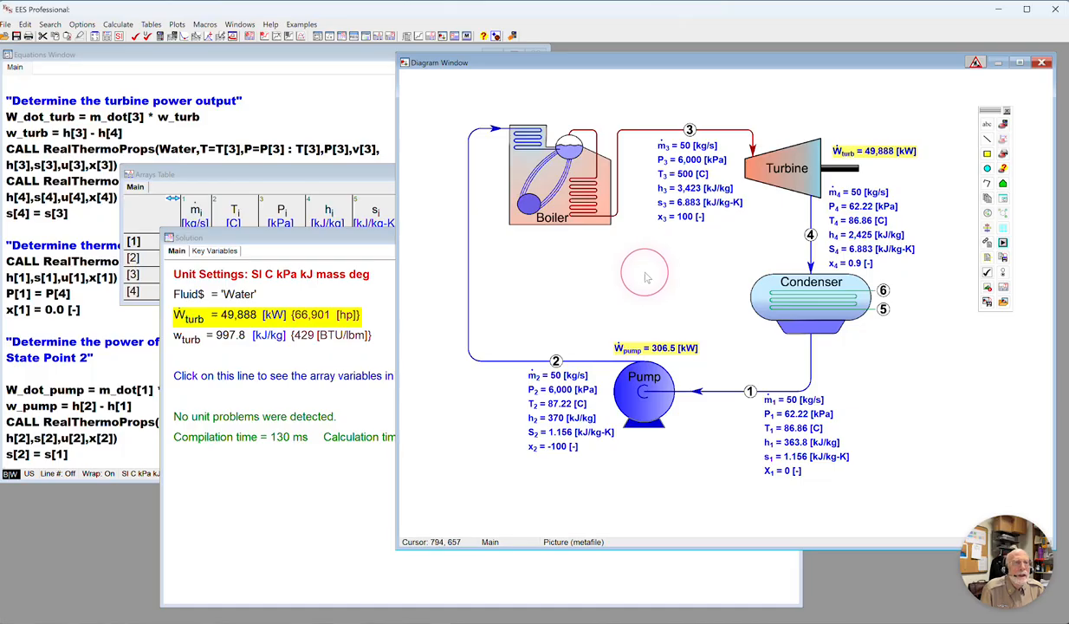
- Add a Calculate button to the diagram and place it above state point 3
click(1003, 124)
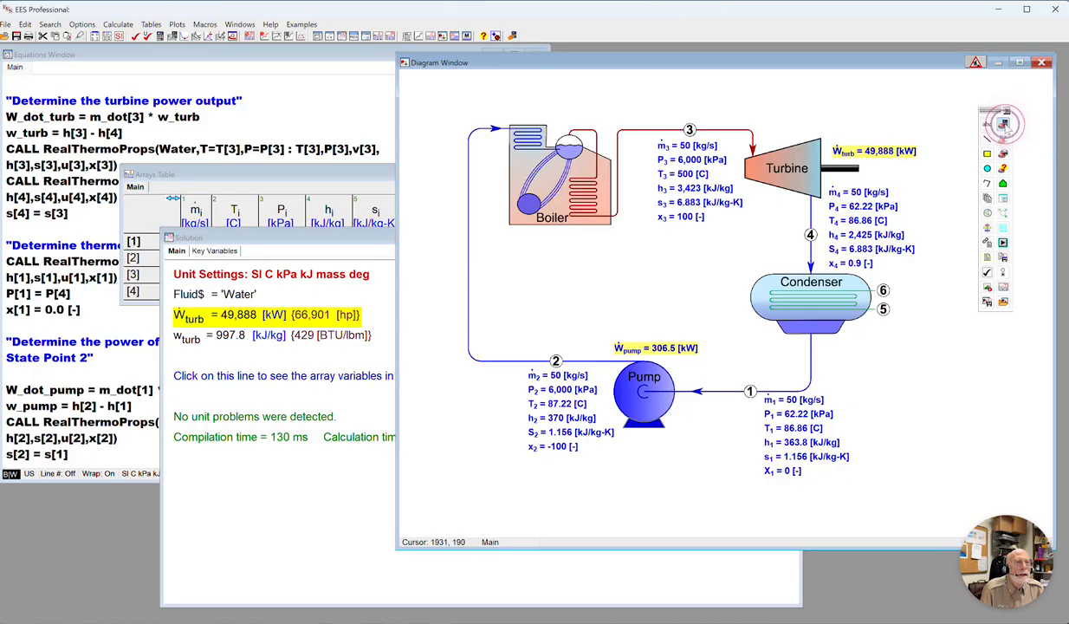
click(521, 281)
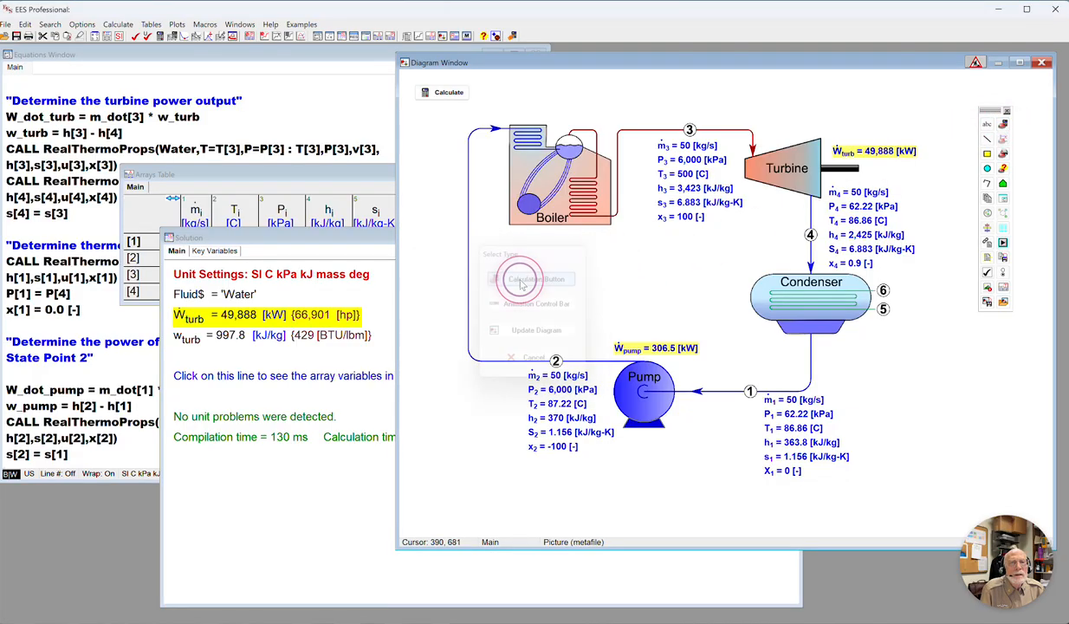
click(439, 100)
drag(439, 99, 691, 97)
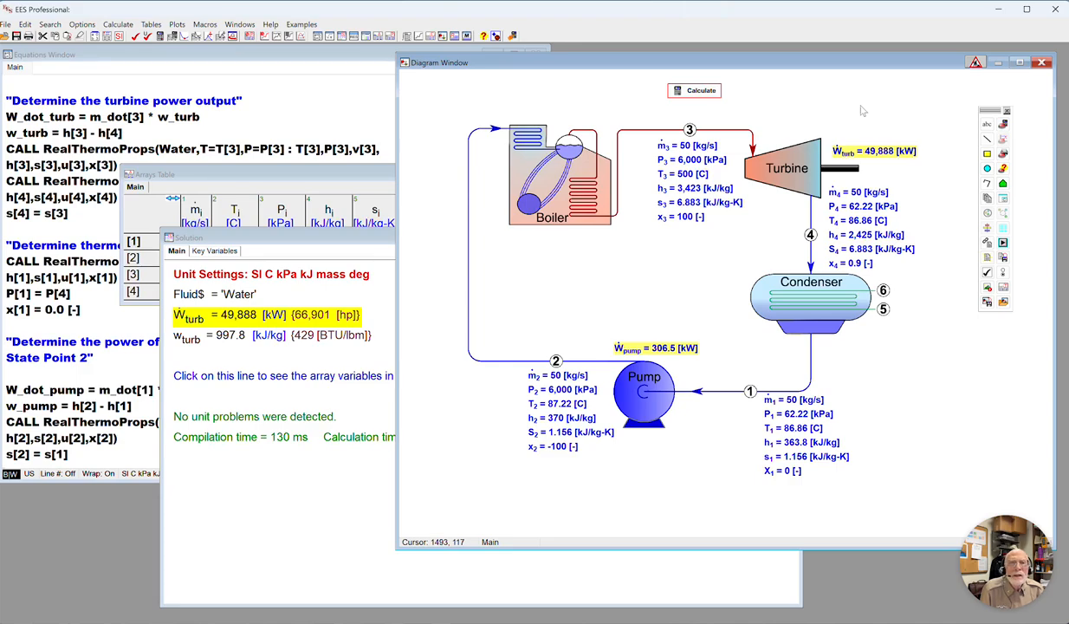
click(764, 202)
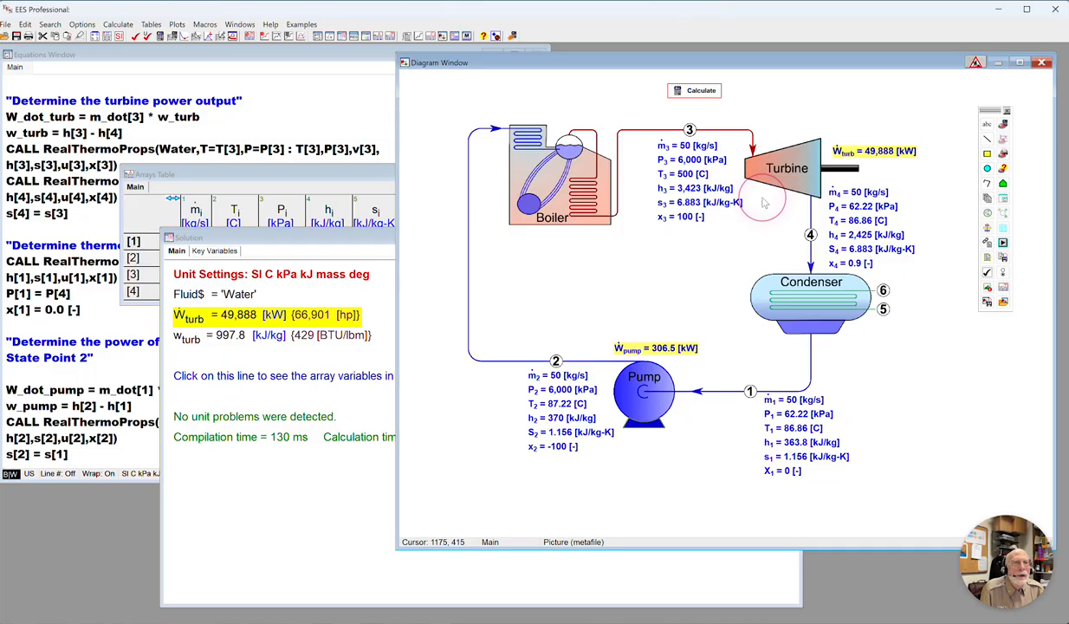
click(679, 163)
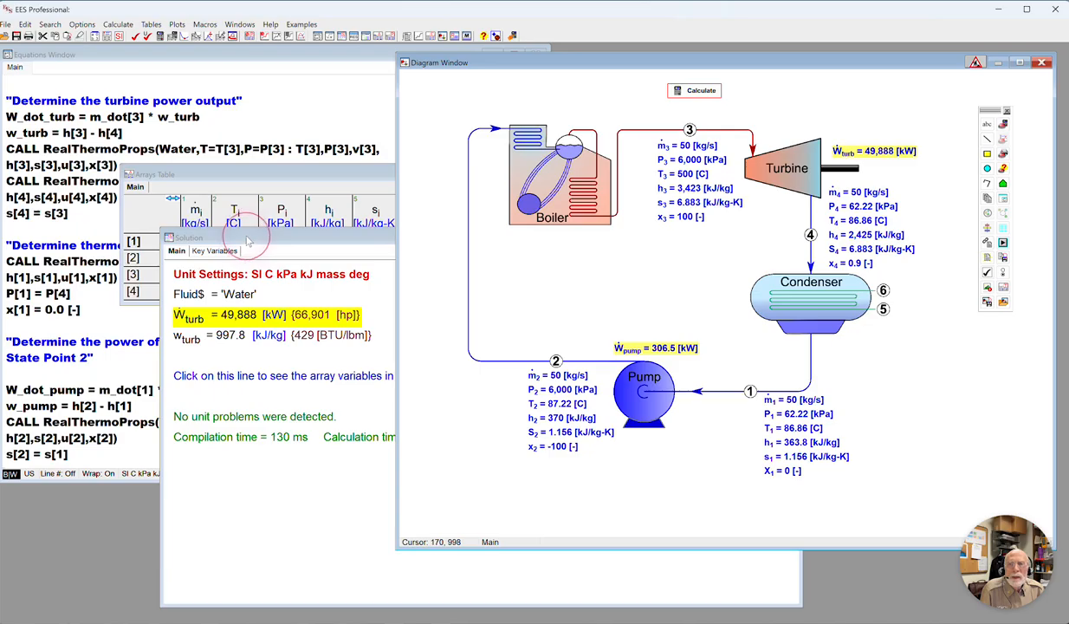
- Check the given values in the Equations window, and begin a new diagram text item with P[2] as its input variable
click(14, 173)
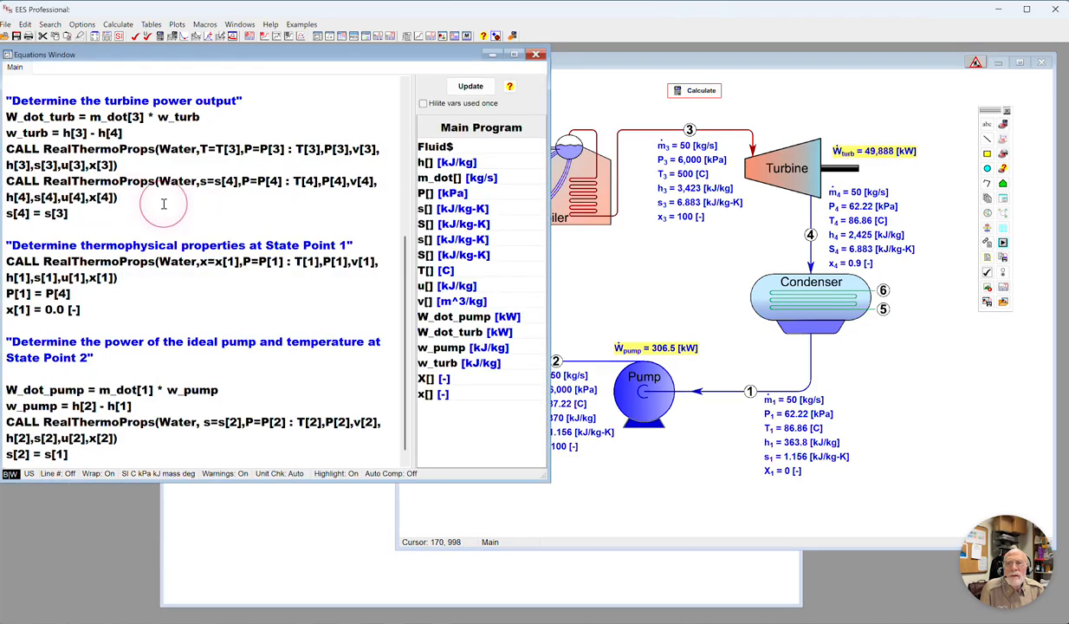
scroll(164, 202, up, 6)
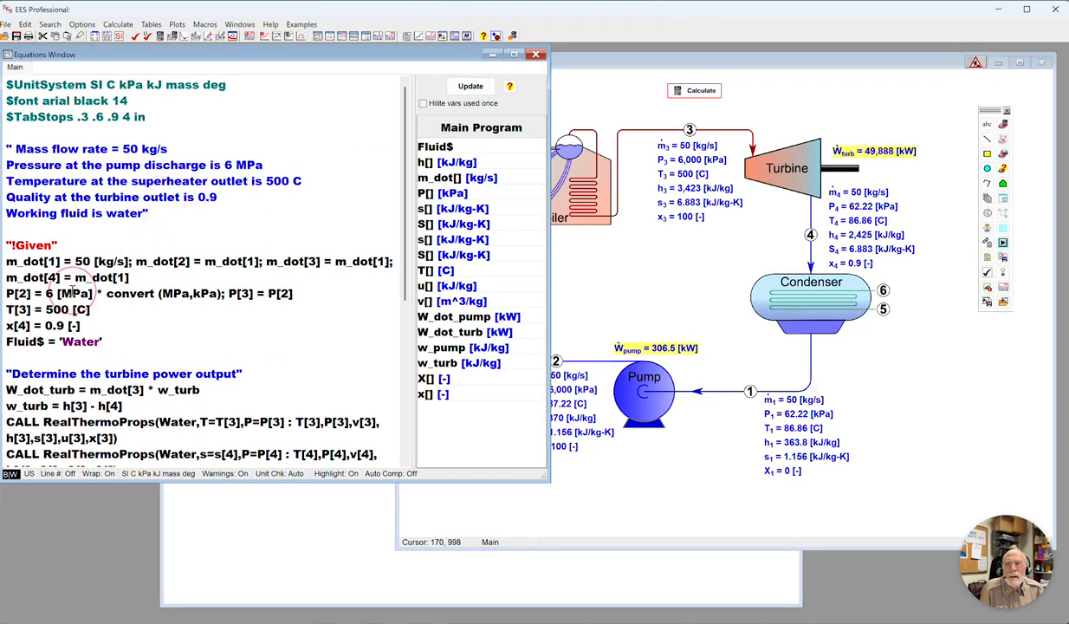
click(986, 125)
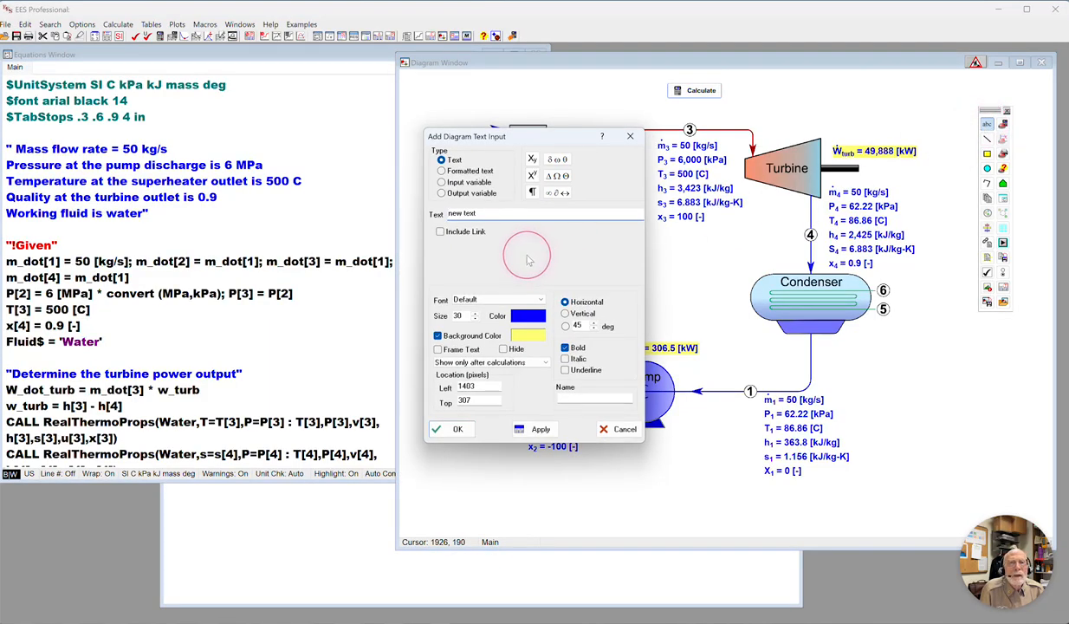
click(440, 182)
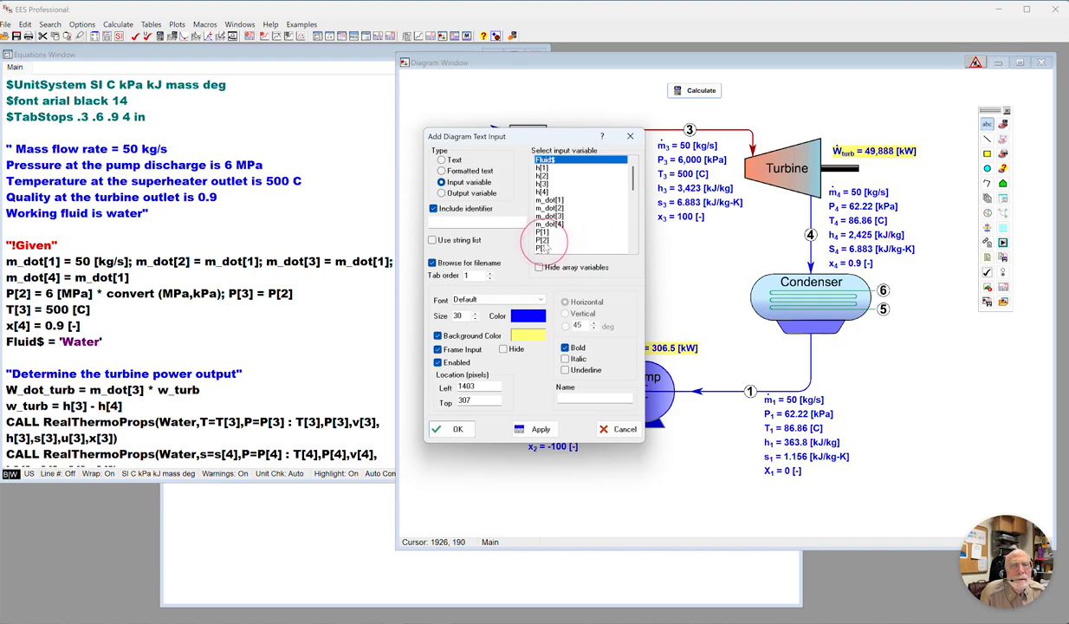
click(543, 240)
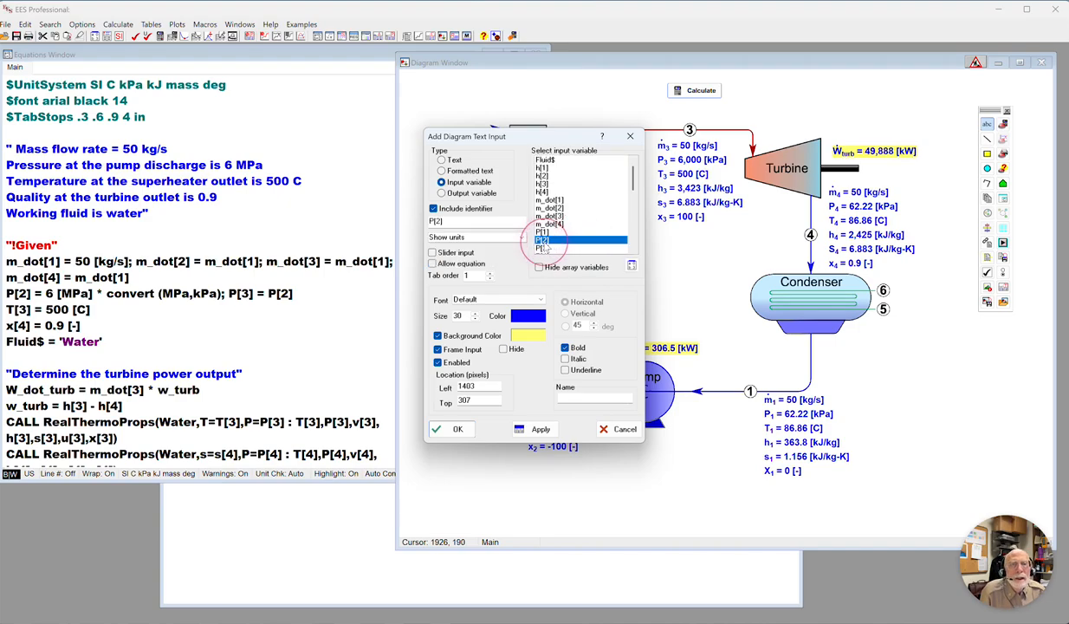
- Define a darker red custom color (Red 213, Green 0, Blue 0) and apply it as the P[2] input's text color
click(527, 315)
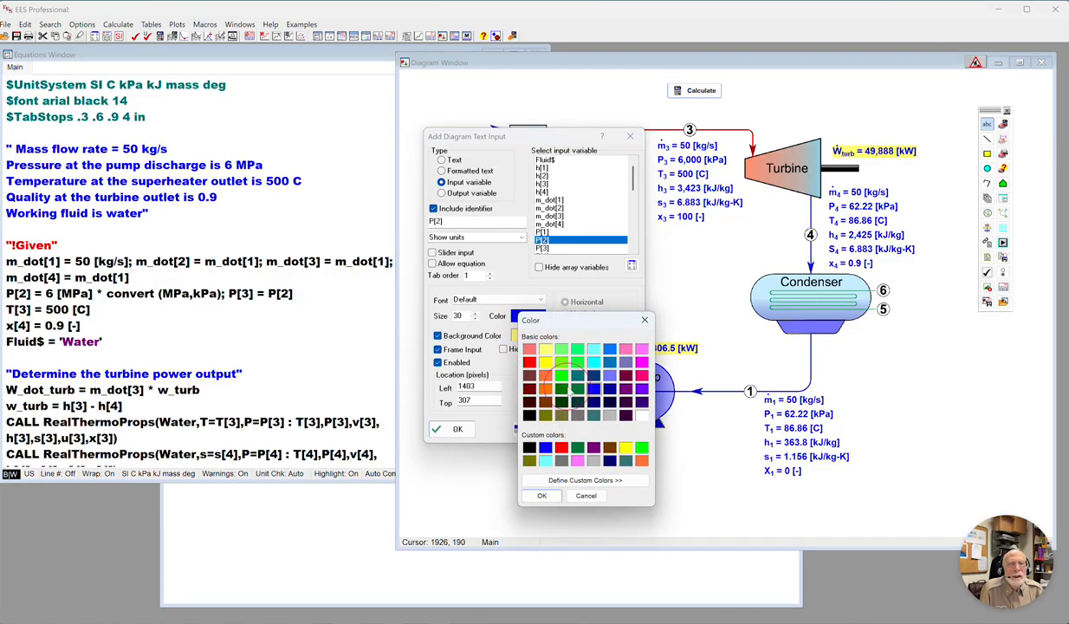
click(562, 450)
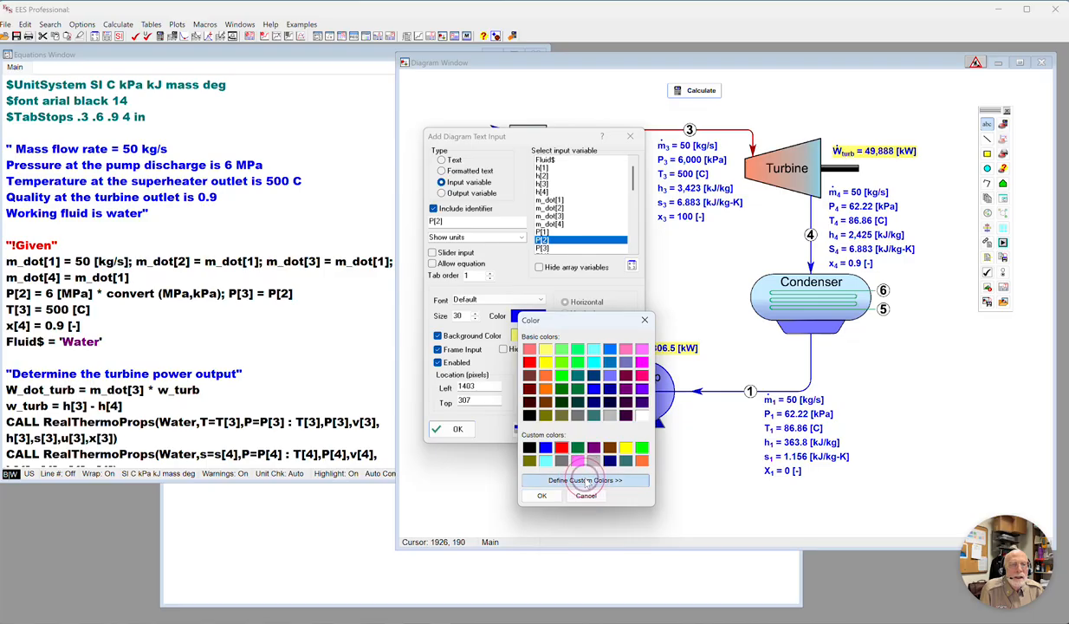
click(574, 479)
drag(788, 388, 788, 398)
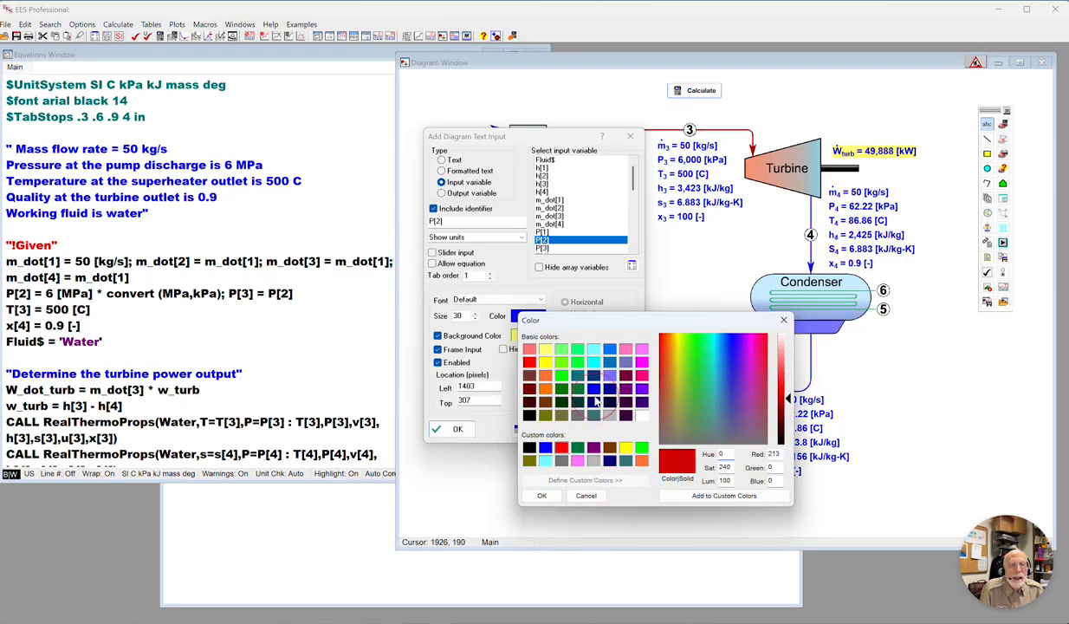
click(711, 496)
click(712, 497)
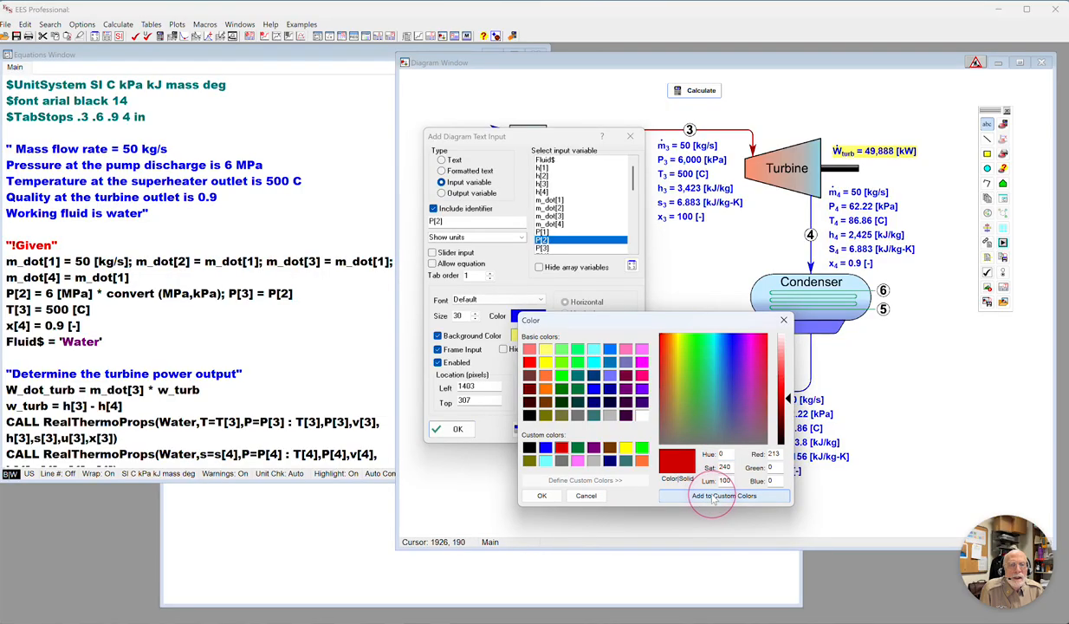
click(541, 495)
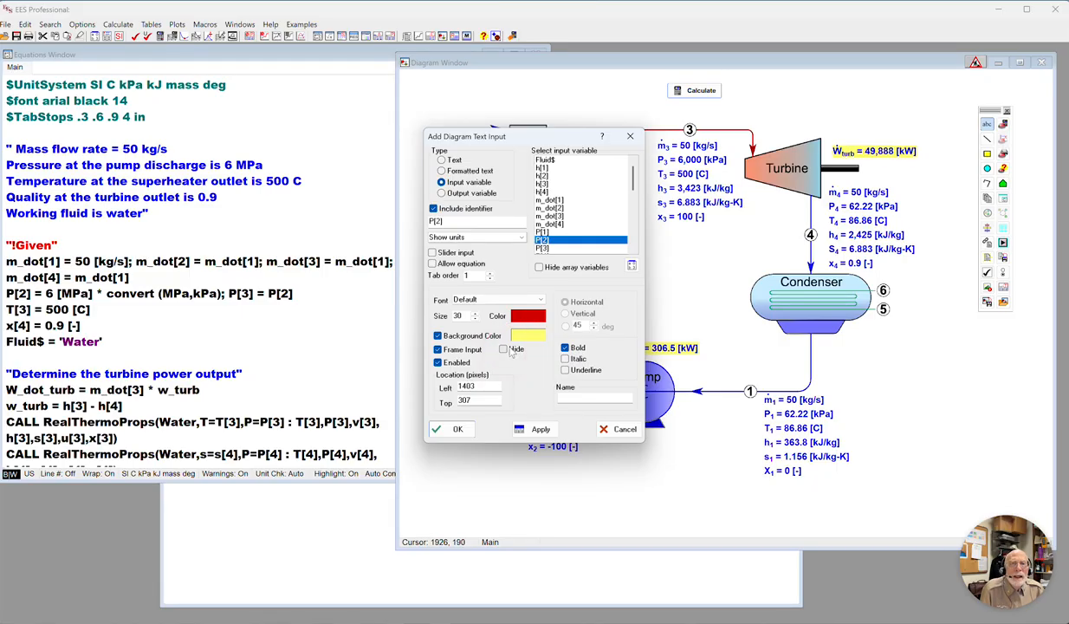
- Give the P[2] input a white background and add it to the diagram
click(518, 337)
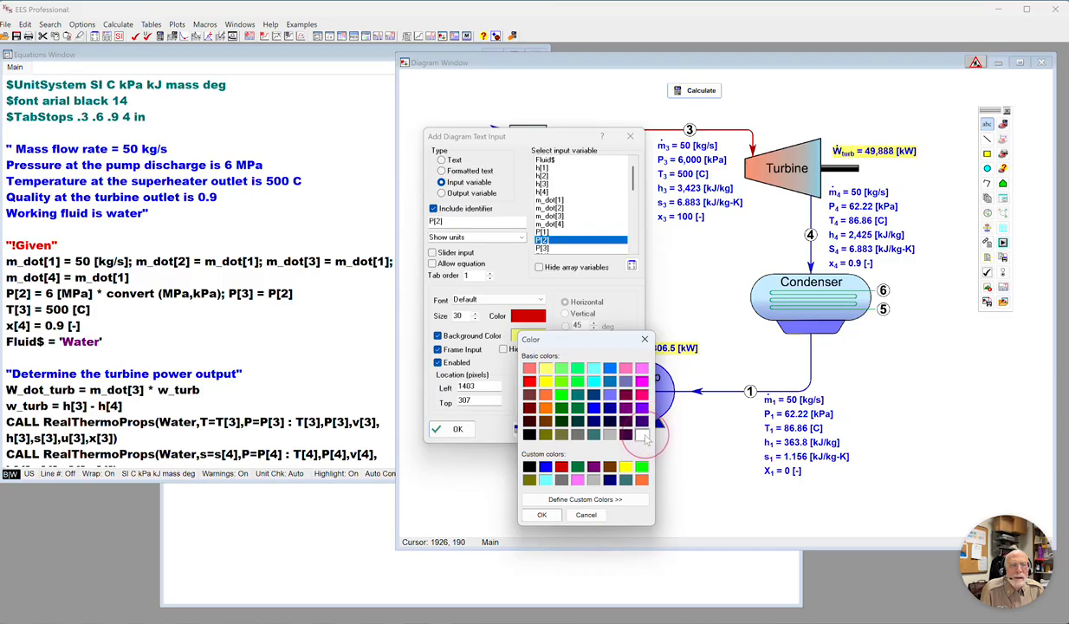
click(541, 514)
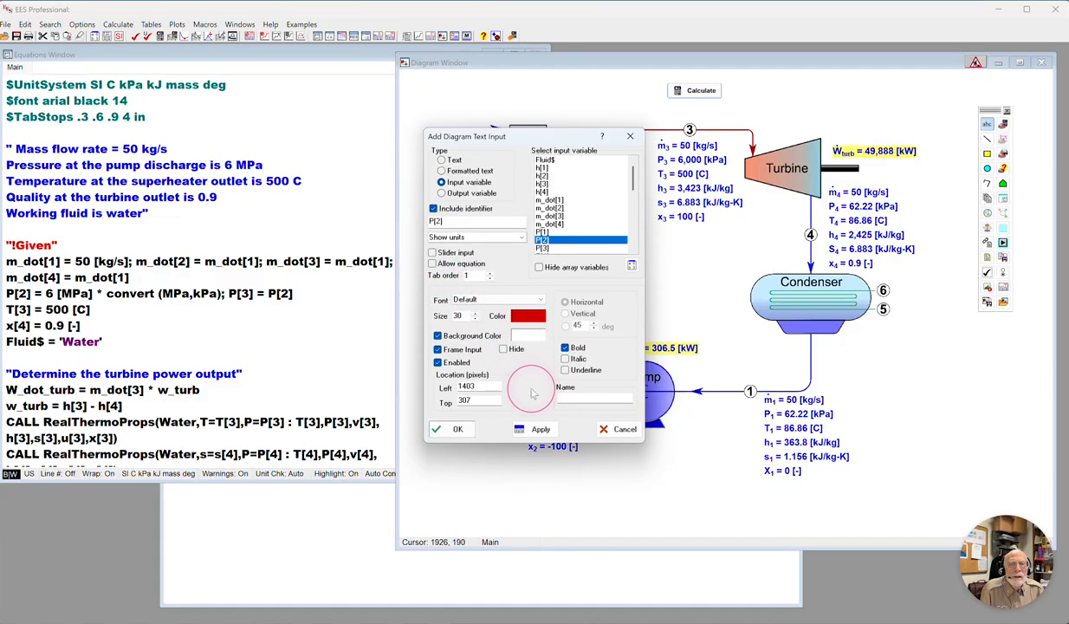
click(454, 428)
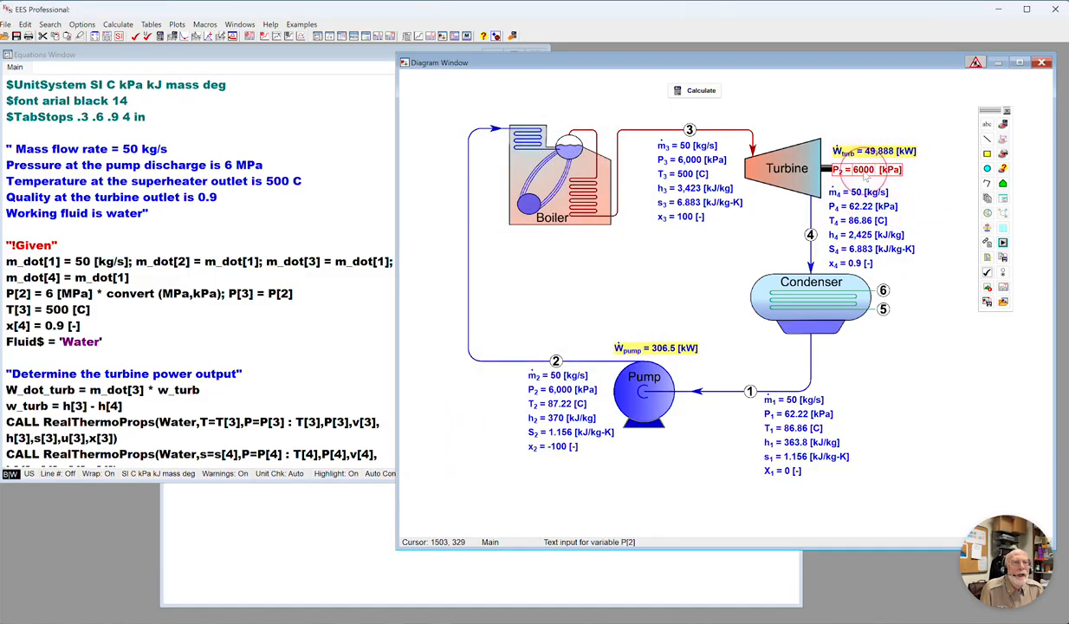
- Move the P[2] input field to the open space above the boiler, level with the Calculate button
drag(858, 164, 690, 107)
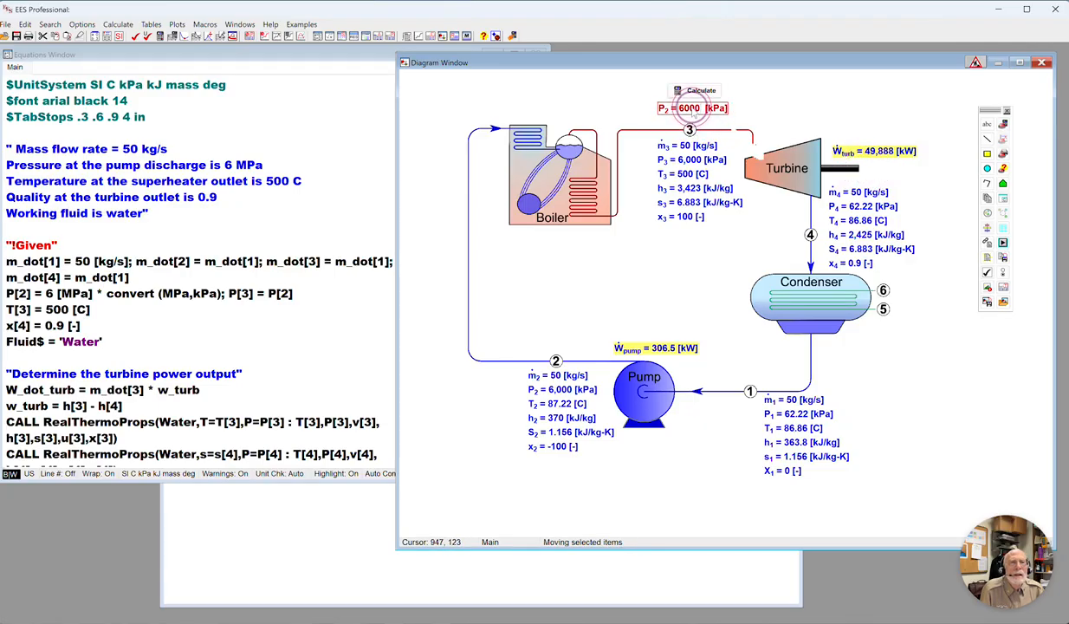
drag(690, 107, 691, 108)
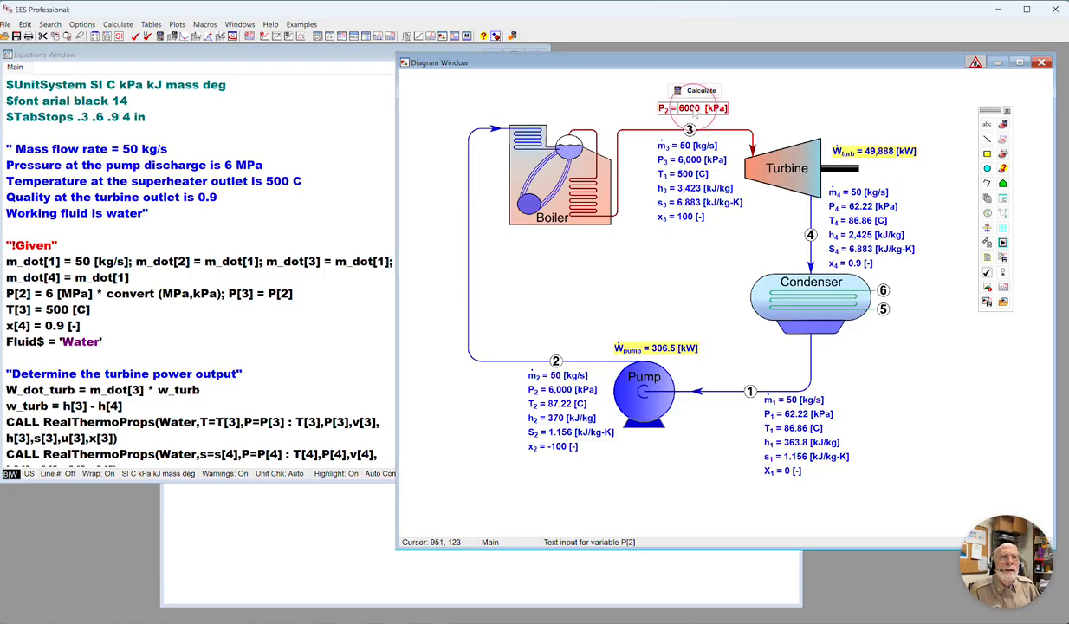
click(698, 107)
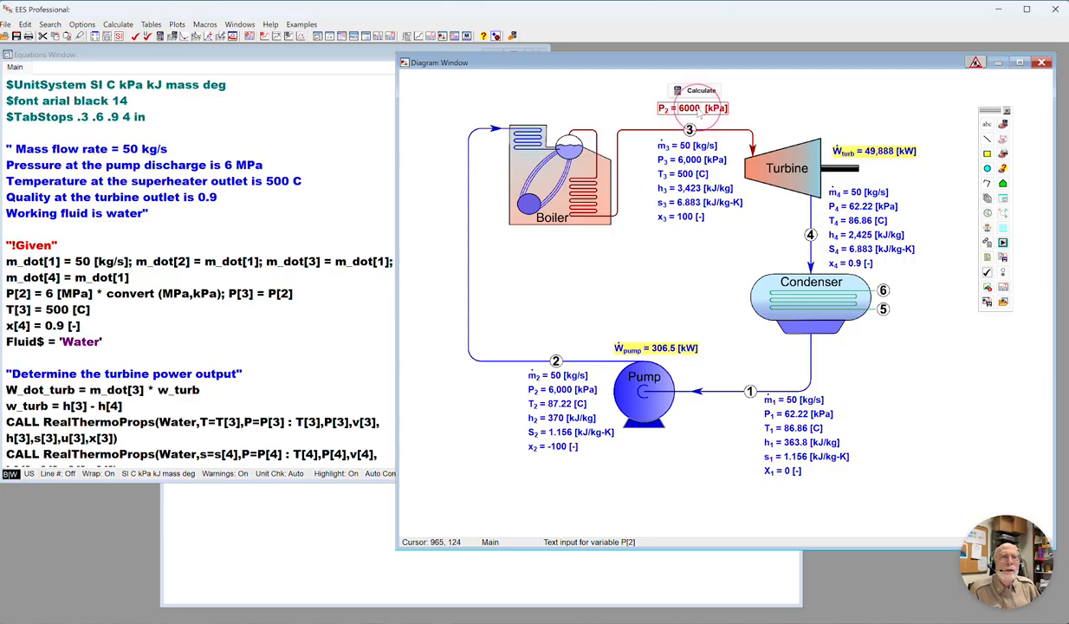
drag(697, 108, 507, 94)
click(485, 228)
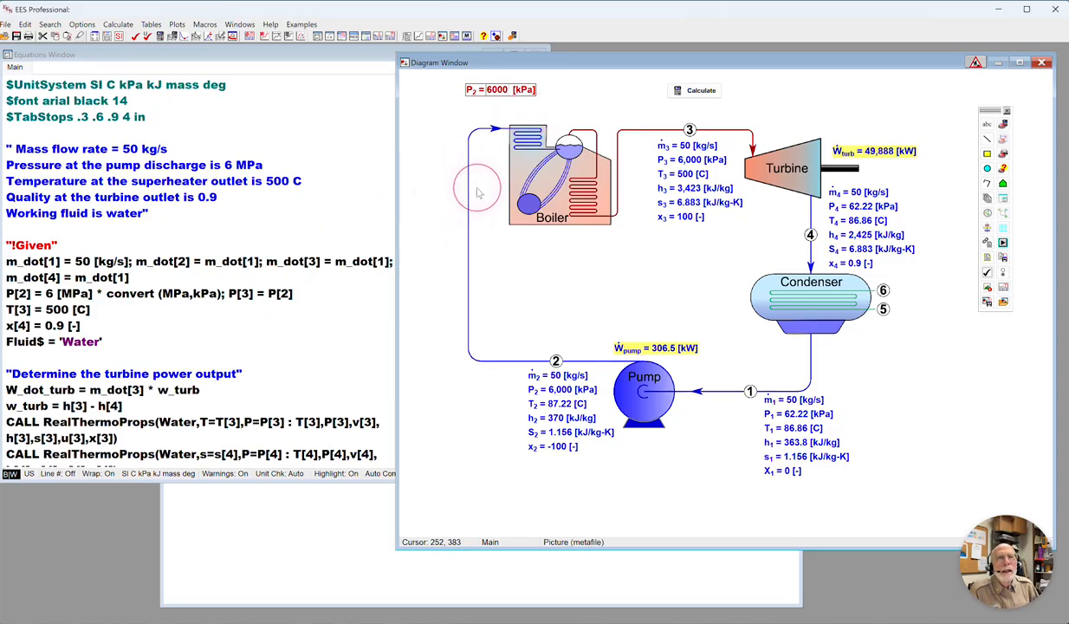
- Take the diagram out of development mode, try its Calculate button, and dismiss the error about the P[2] equation
click(975, 64)
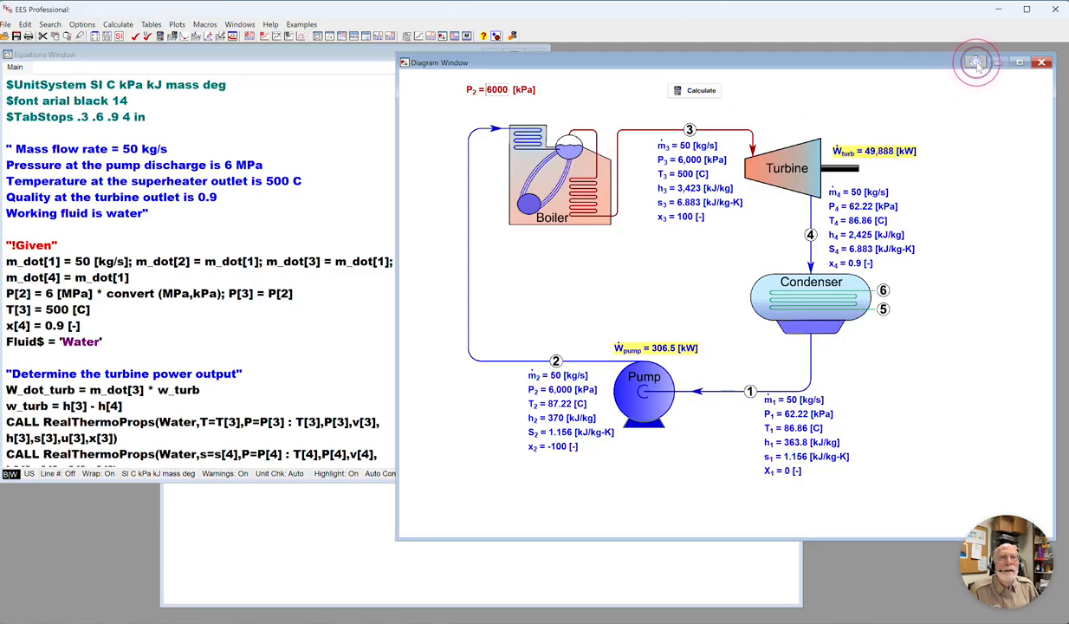
click(702, 92)
click(511, 268)
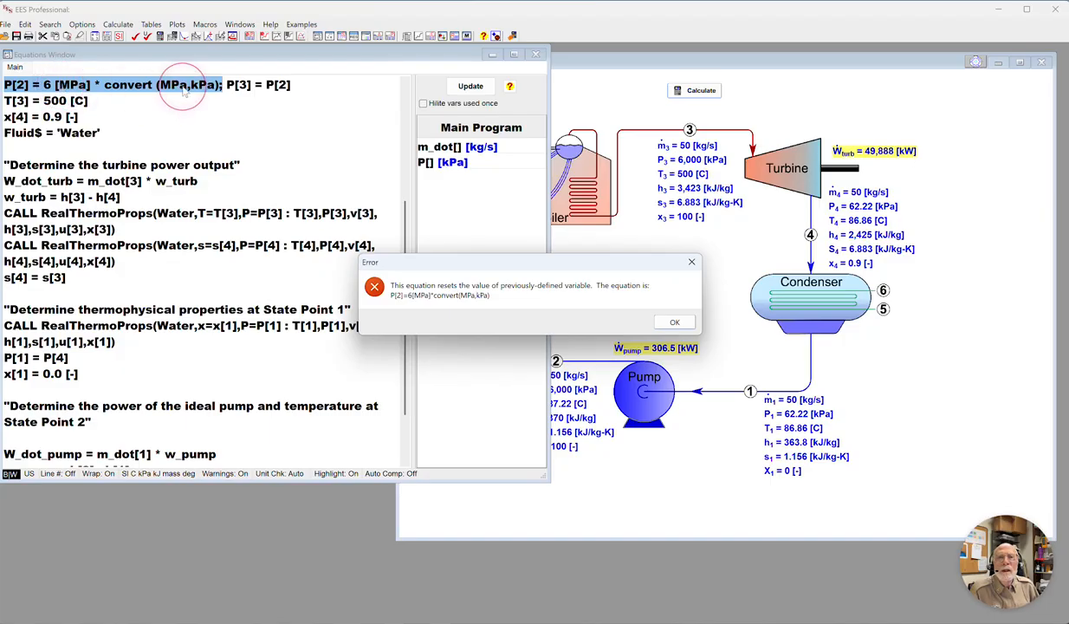
click(674, 323)
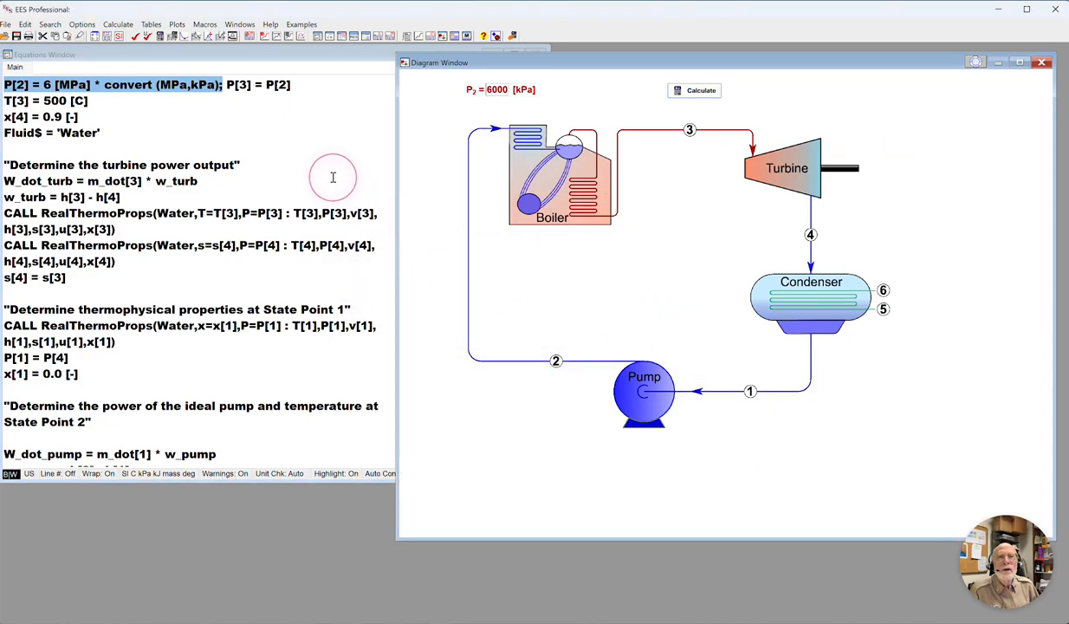
- In the Equations window, remove the semicolon after the P[2] equation and put P[3] = P[2] on its own line
scroll(332, 177, up, 3)
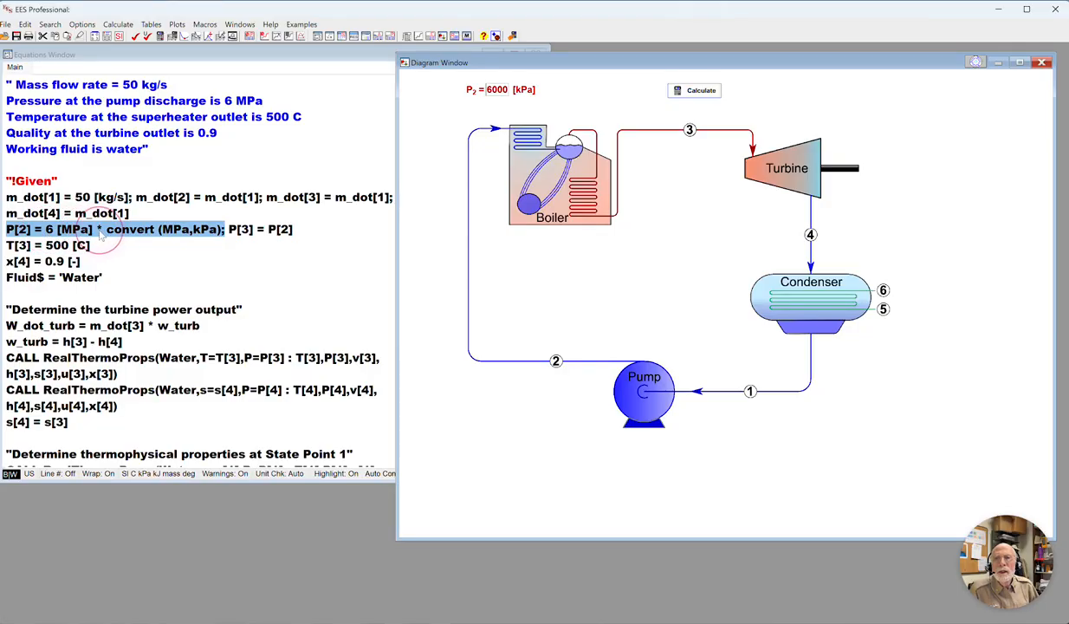
click(226, 230)
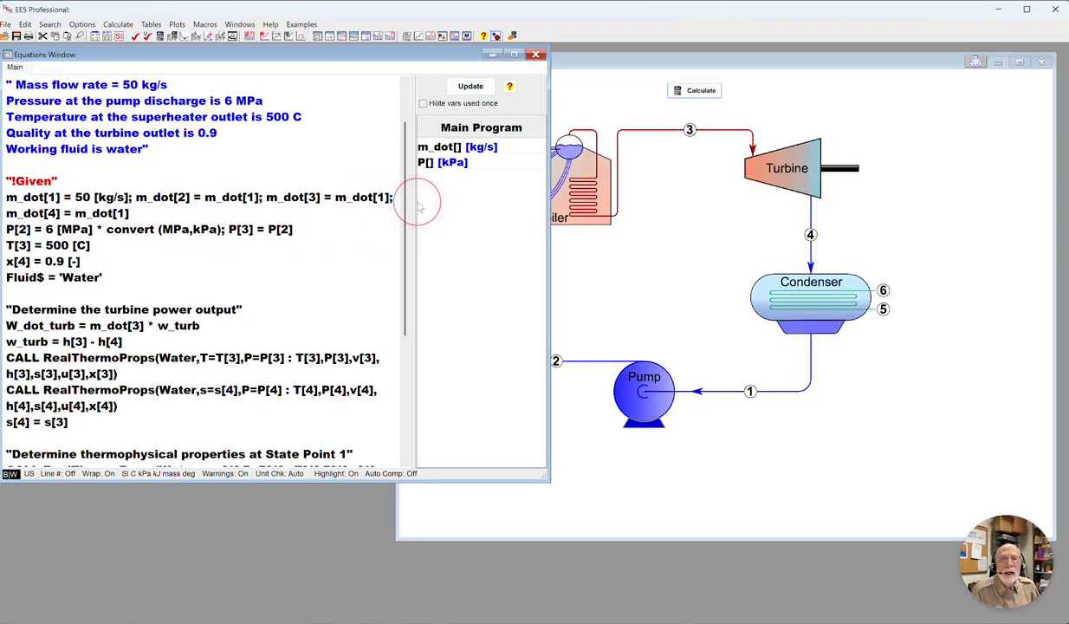
click(594, 105)
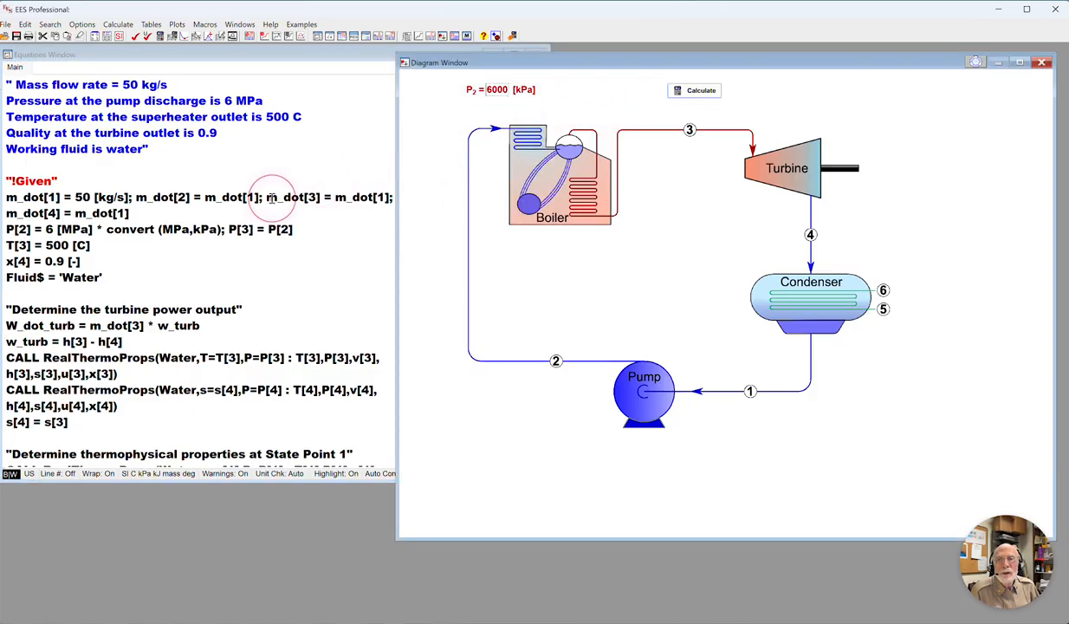
click(227, 228)
drag(226, 228, 220, 229)
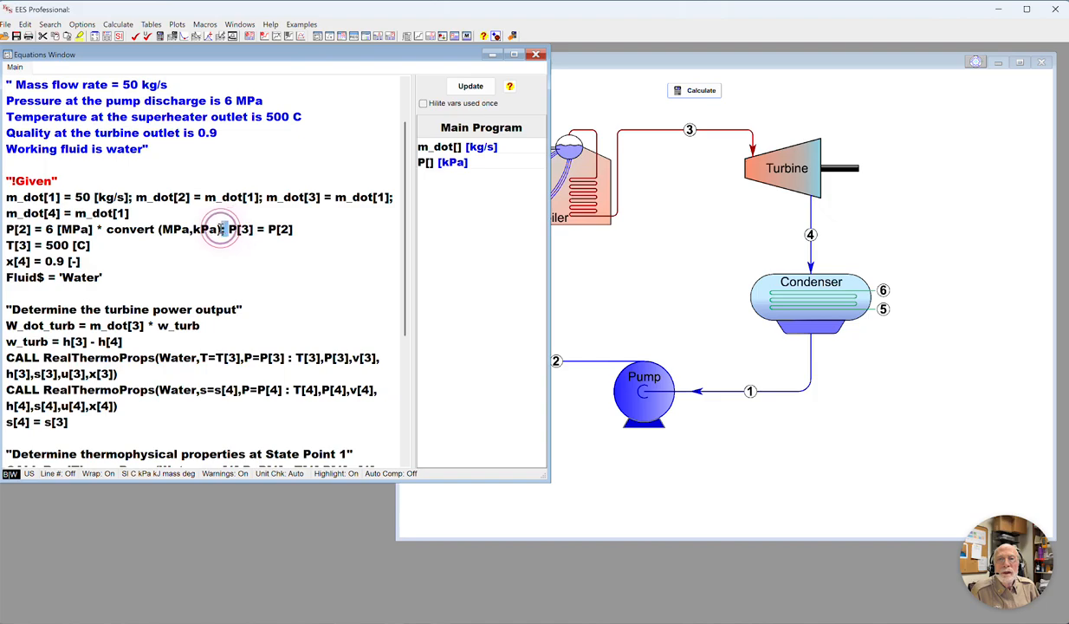
key(Return)
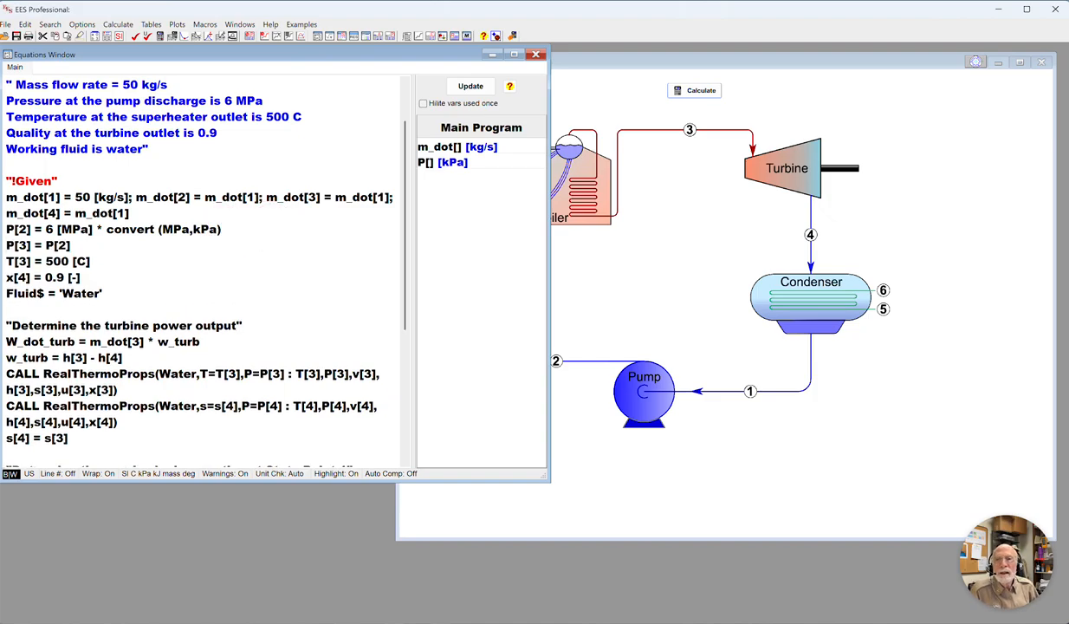
- Move the P[2] = 6 [MPa] * convert (MPa,kPa) line directly below the "!Given" heading, above the mass flow equations
click(250, 227)
drag(2, 246, 11, 226)
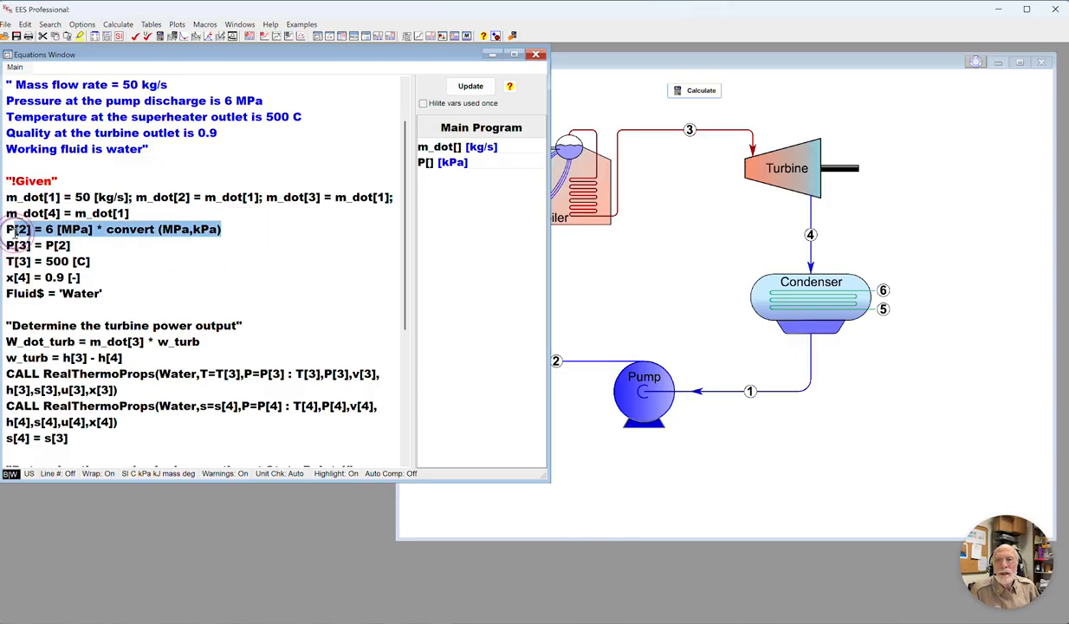
drag(260, 232, 7, 229)
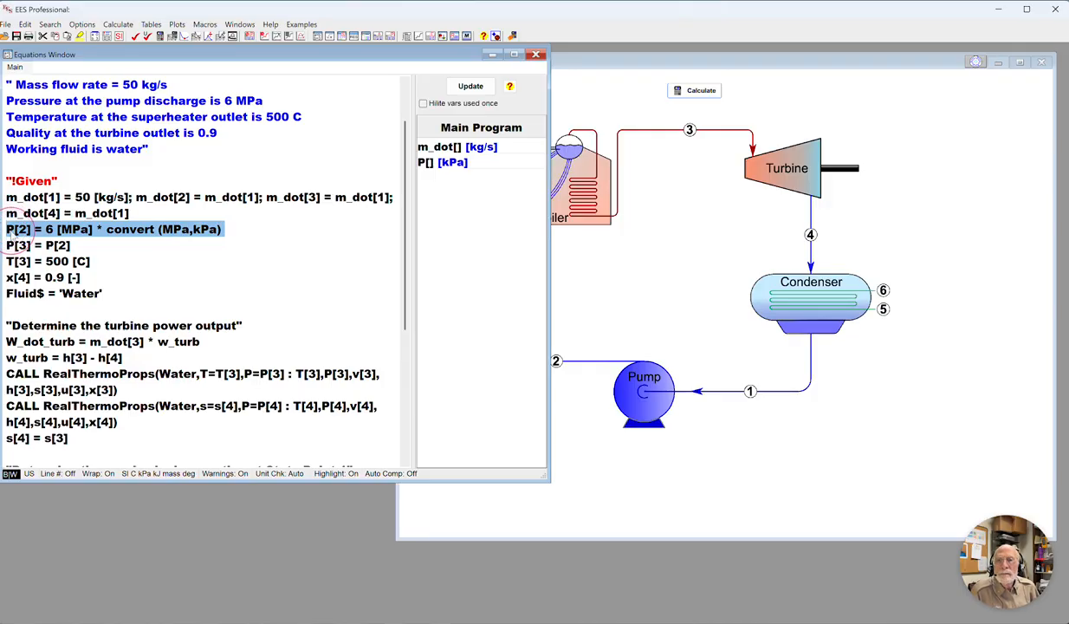
drag(10, 230, 8, 190)
- Enclose the P[2] equation between $IfNot DiagramWindow and $EndIf, indent it, and set the block off with blank lines
click(88, 185)
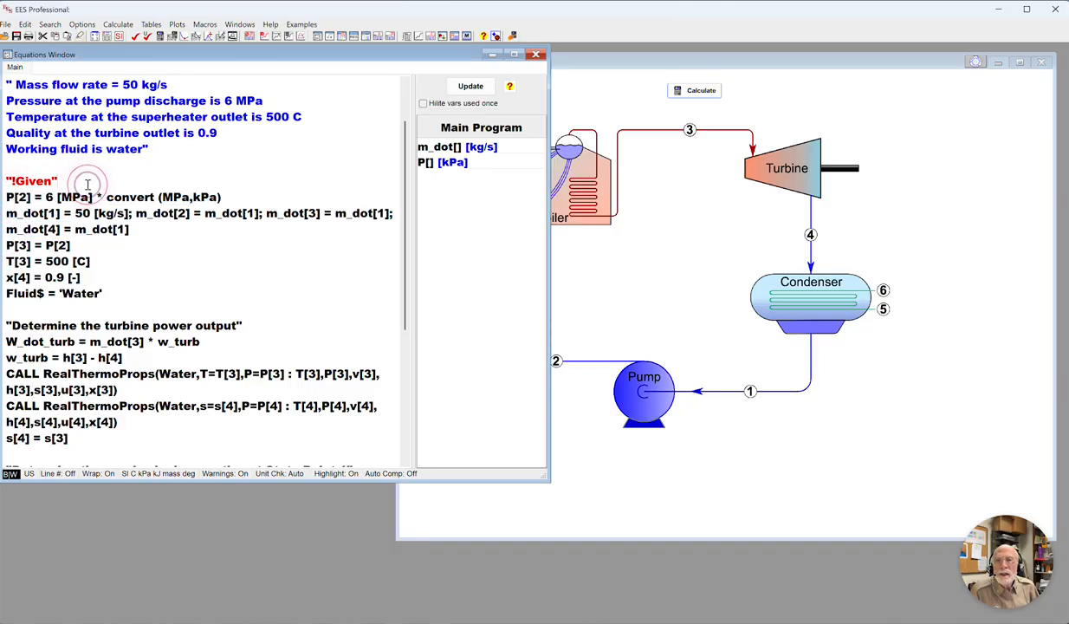
key(Return)
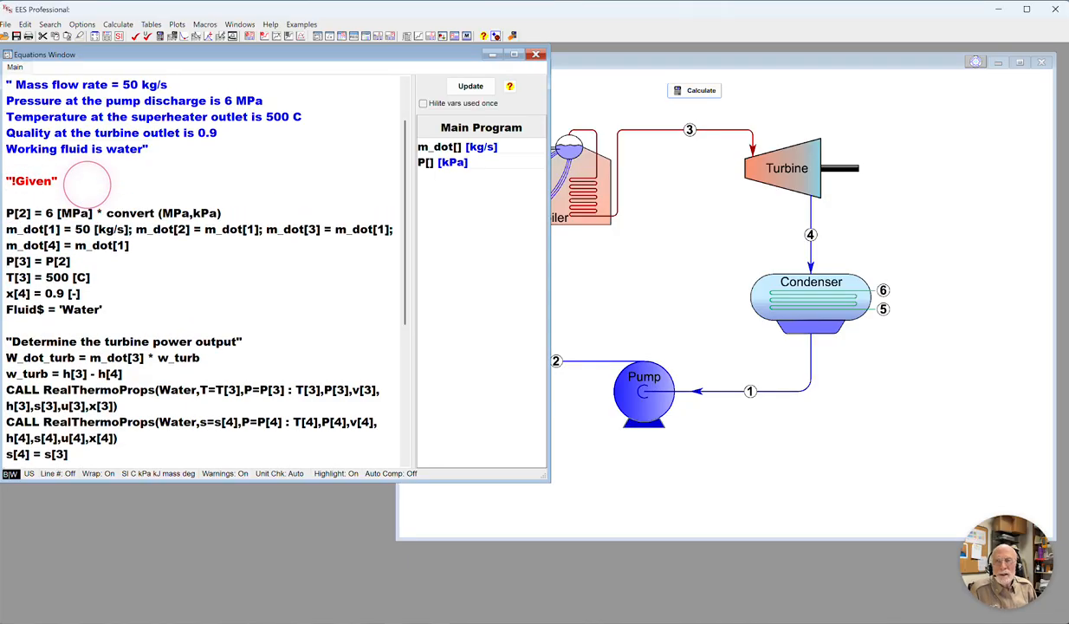
key(Return)
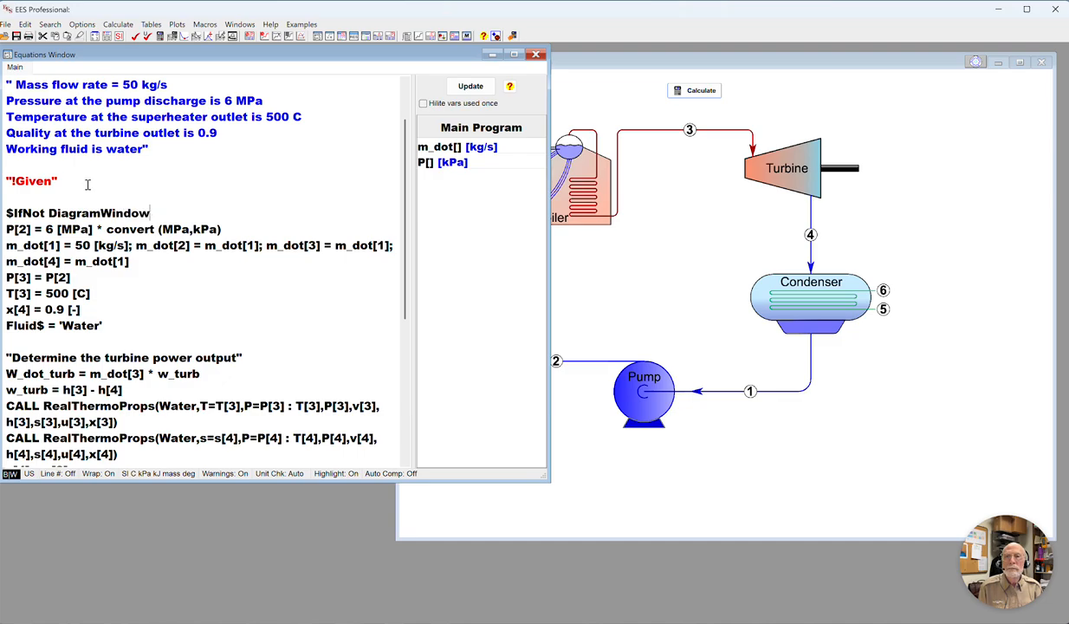
click(237, 231)
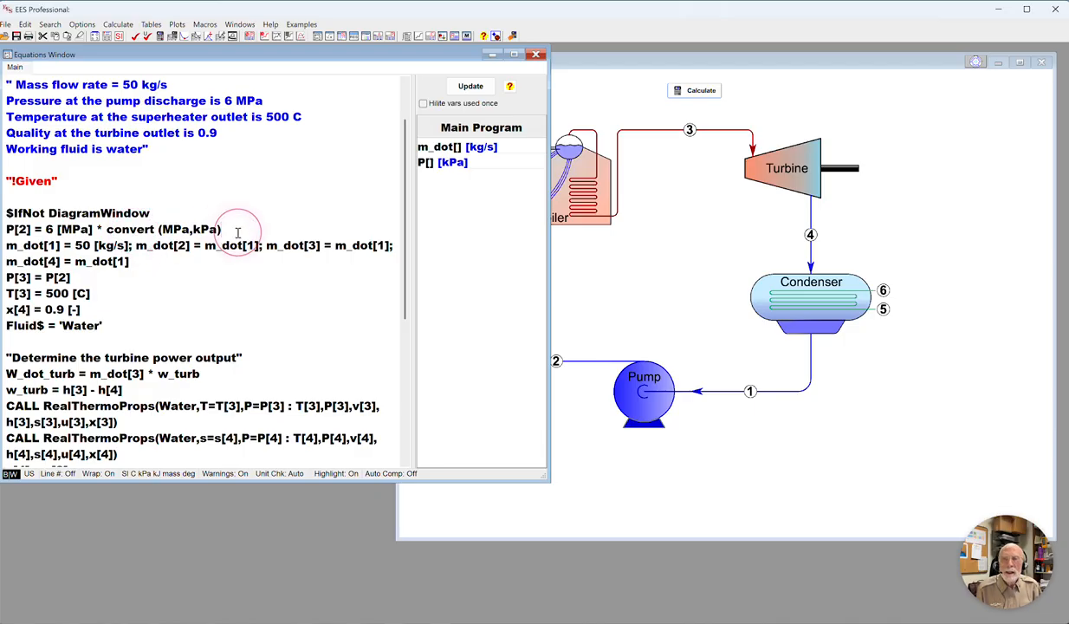
key(Return)
key(Return)
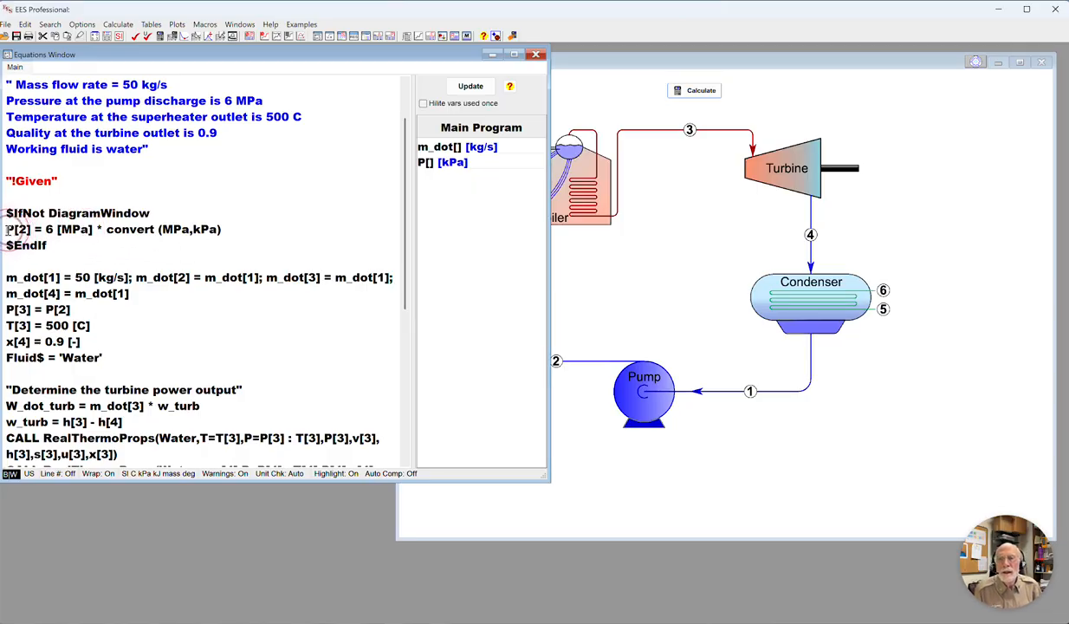
key(Tab)
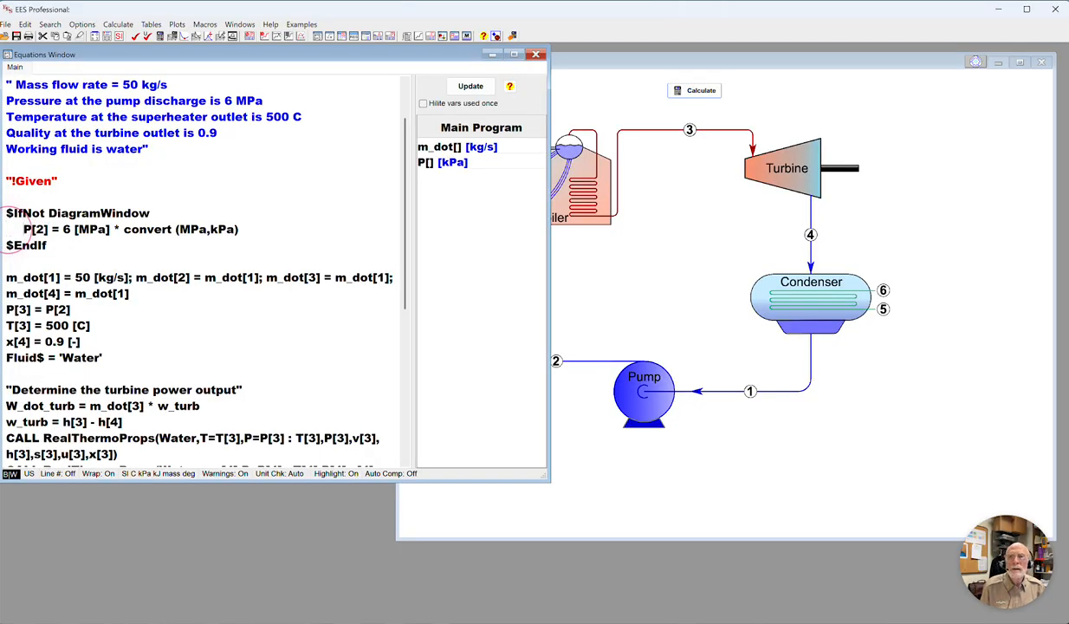
click(156, 242)
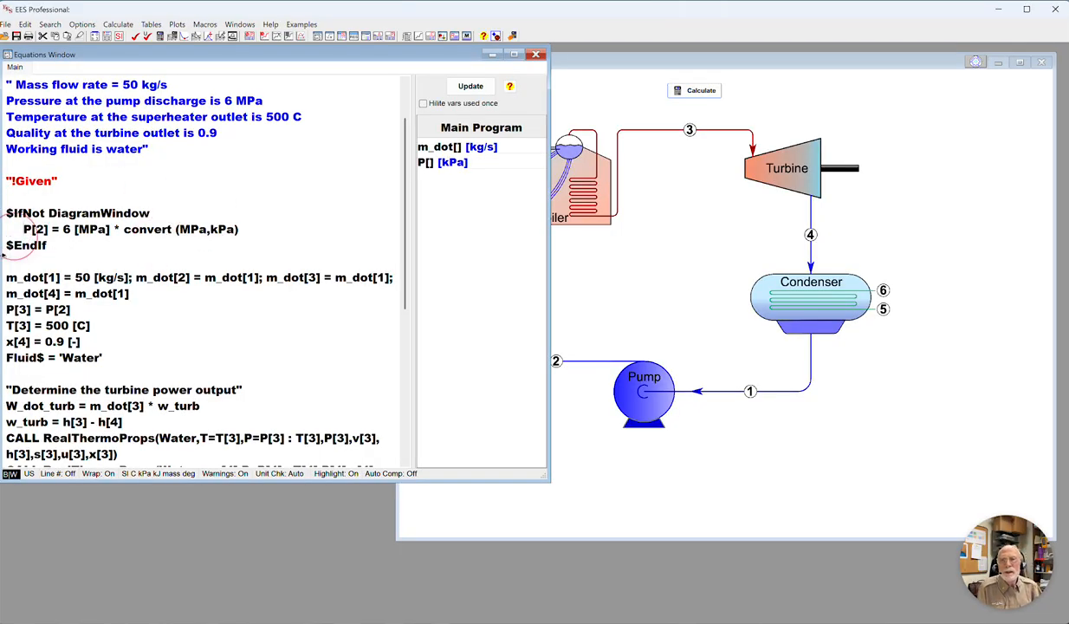
click(81, 227)
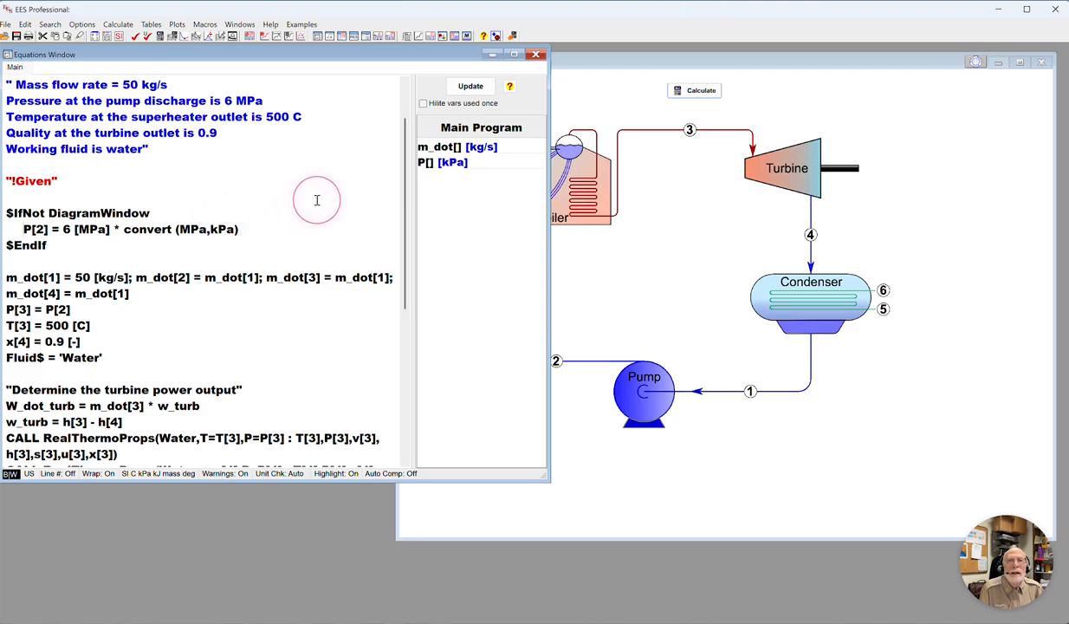
- Solve the equations and test the diagram's Calculate button with the P[2] input field in use
click(157, 36)
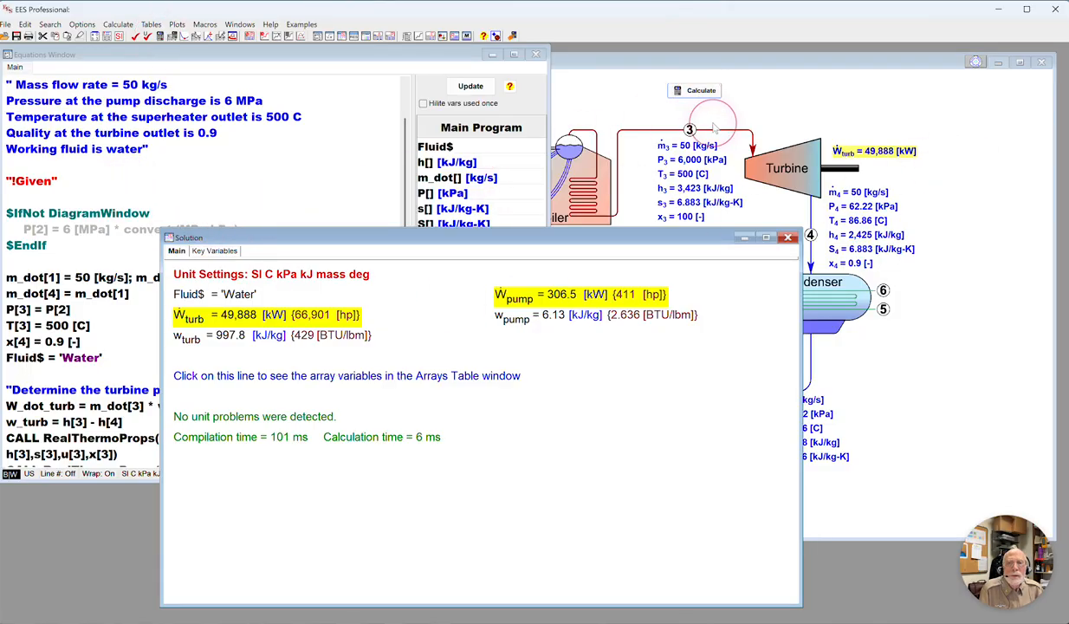
click(698, 95)
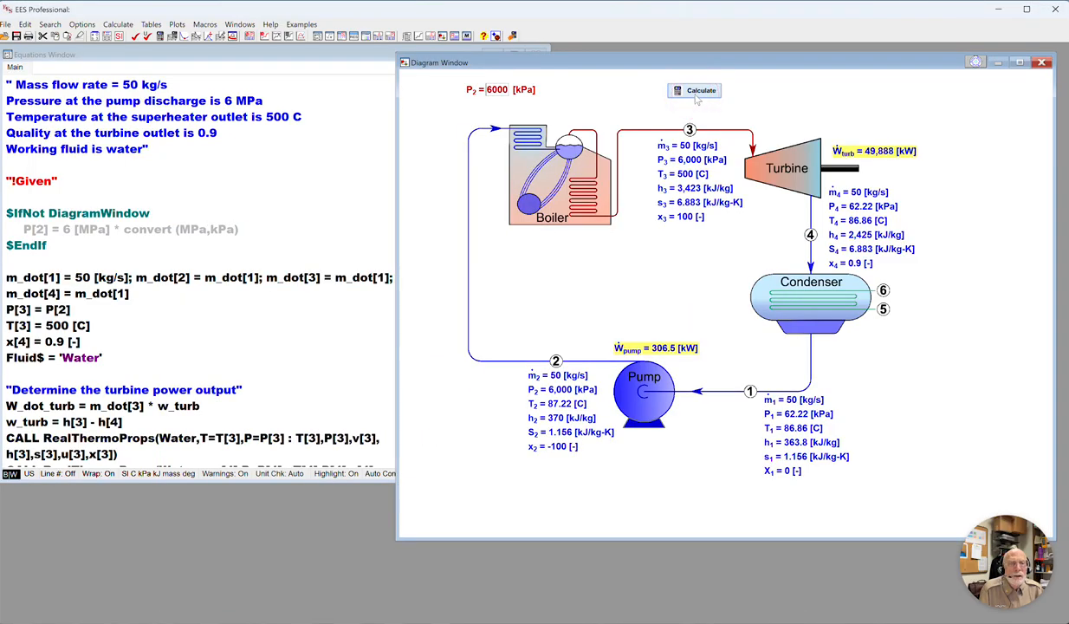
click(698, 93)
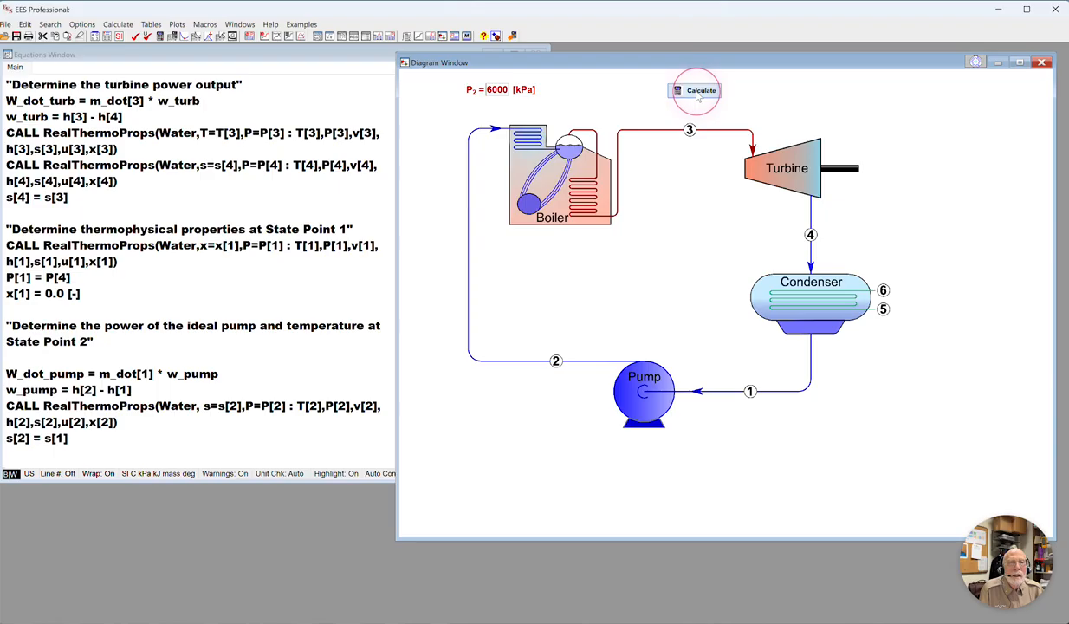
click(975, 62)
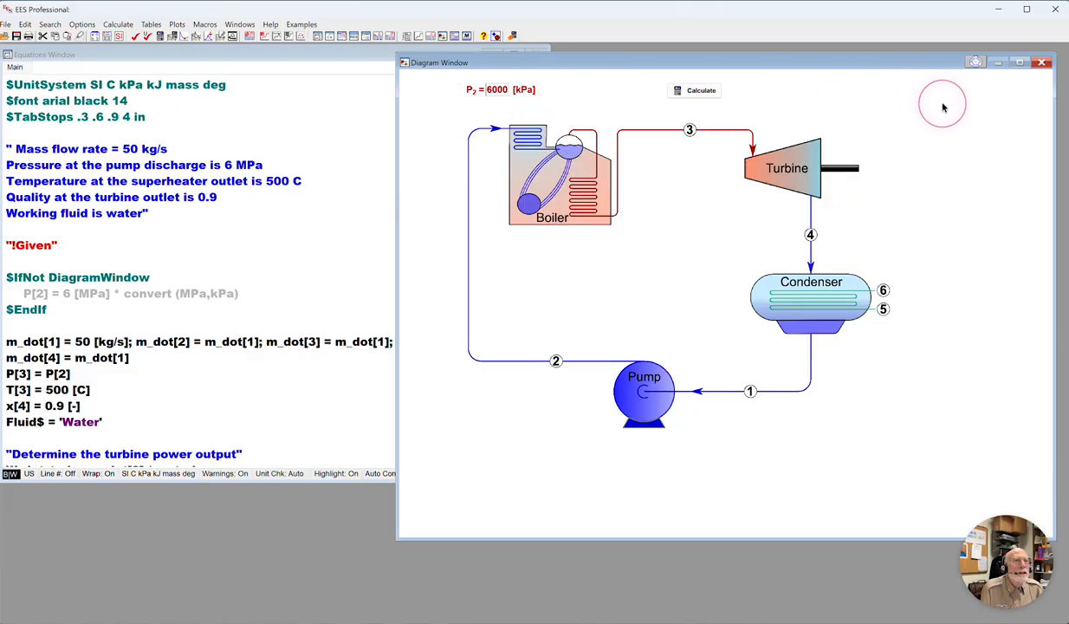
click(697, 91)
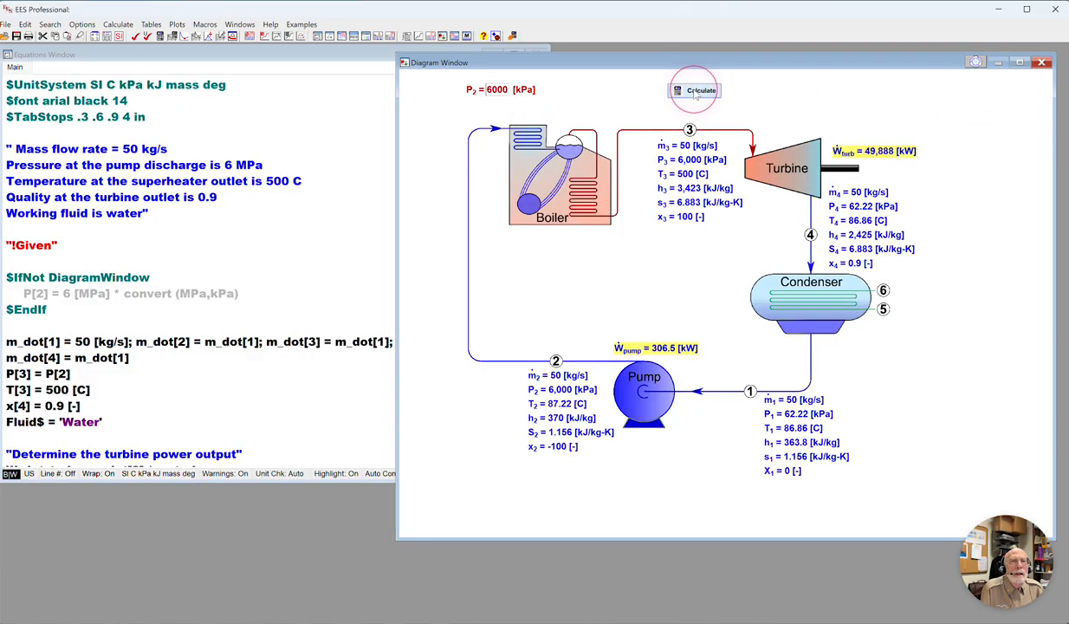
- Return the diagram to development mode and inspect the unit display options of the P[2] input, without changing the item
click(975, 63)
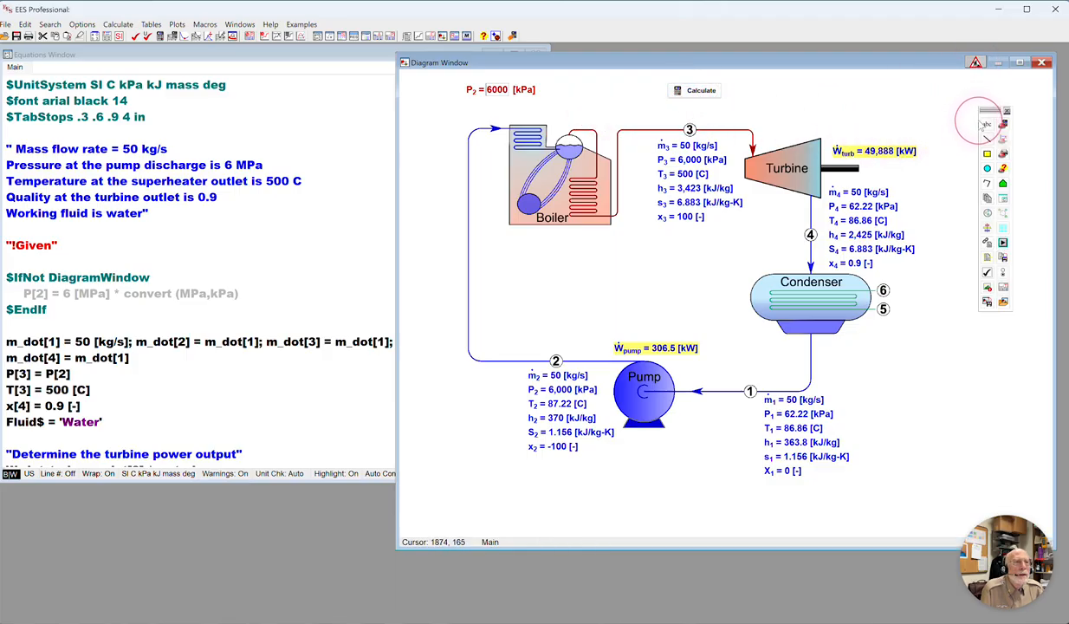
double_click(499, 90)
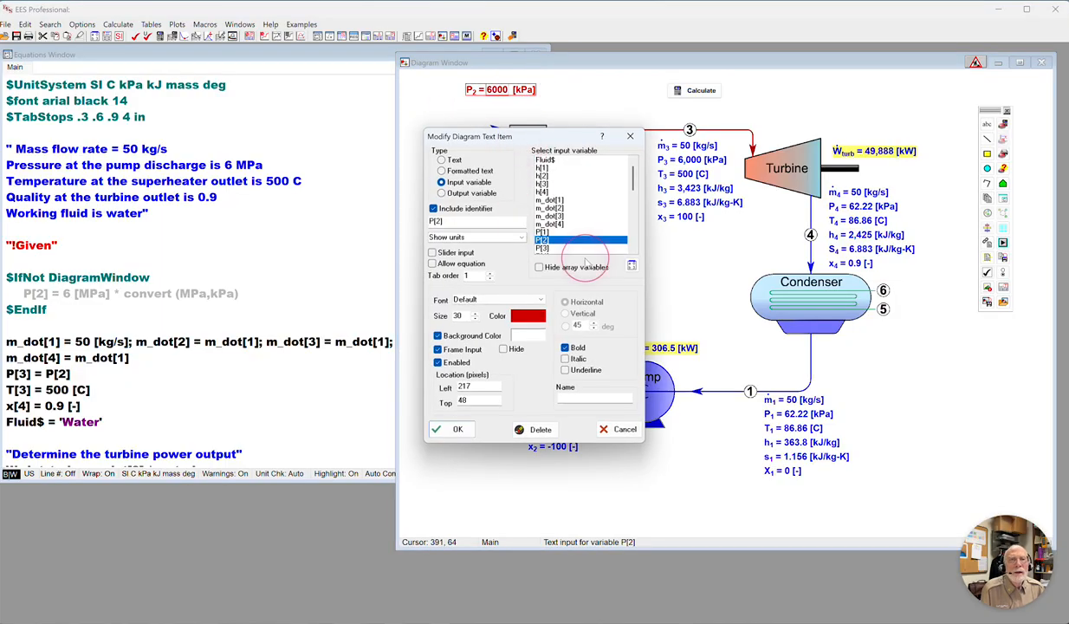
click(522, 238)
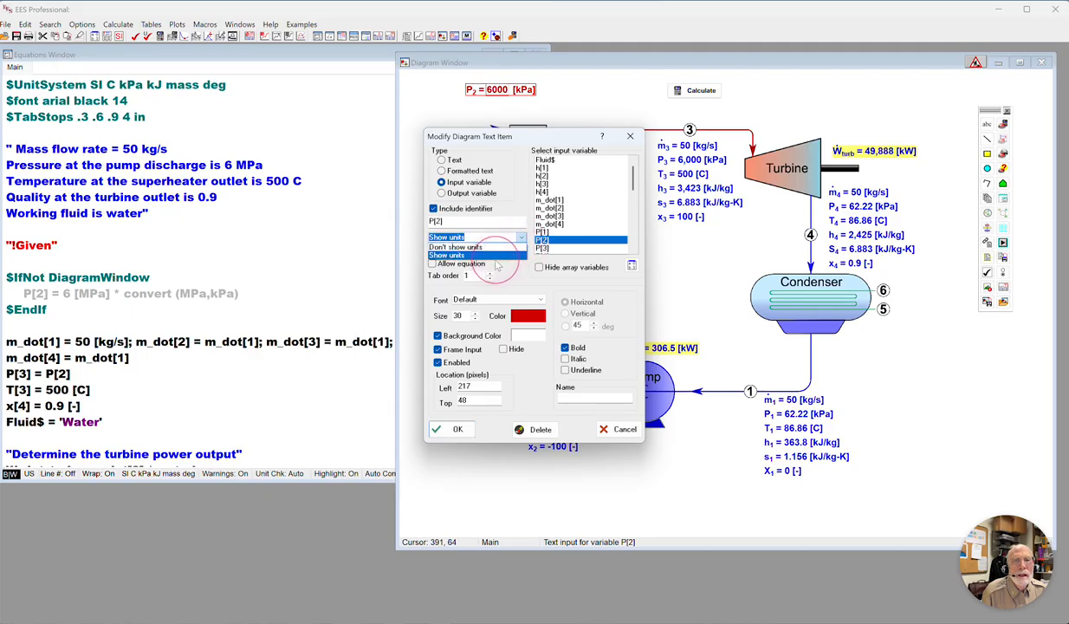
click(496, 254)
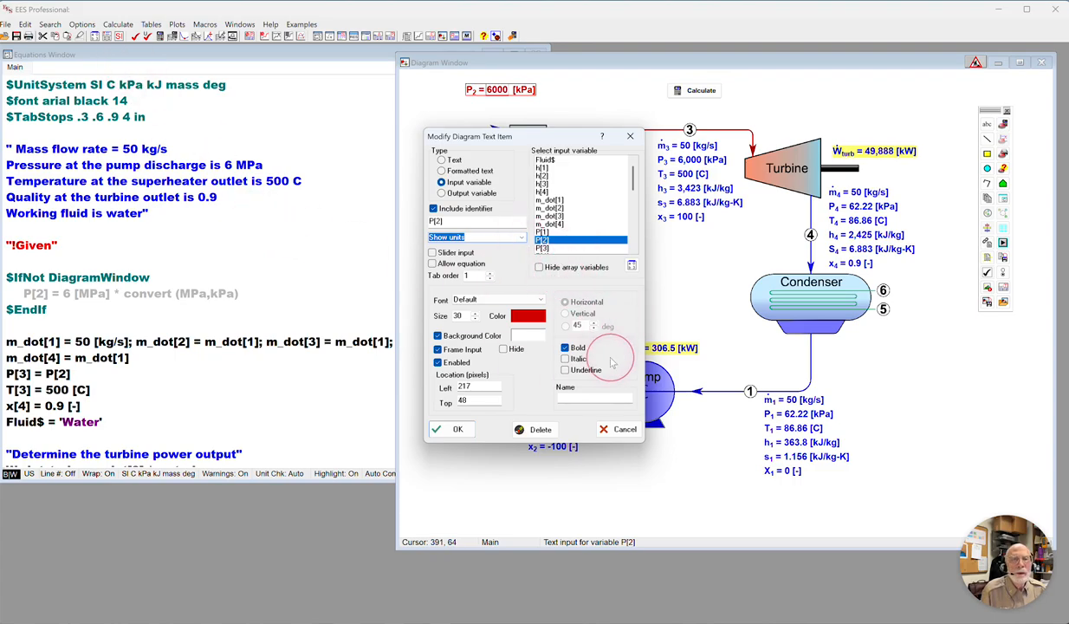
click(618, 426)
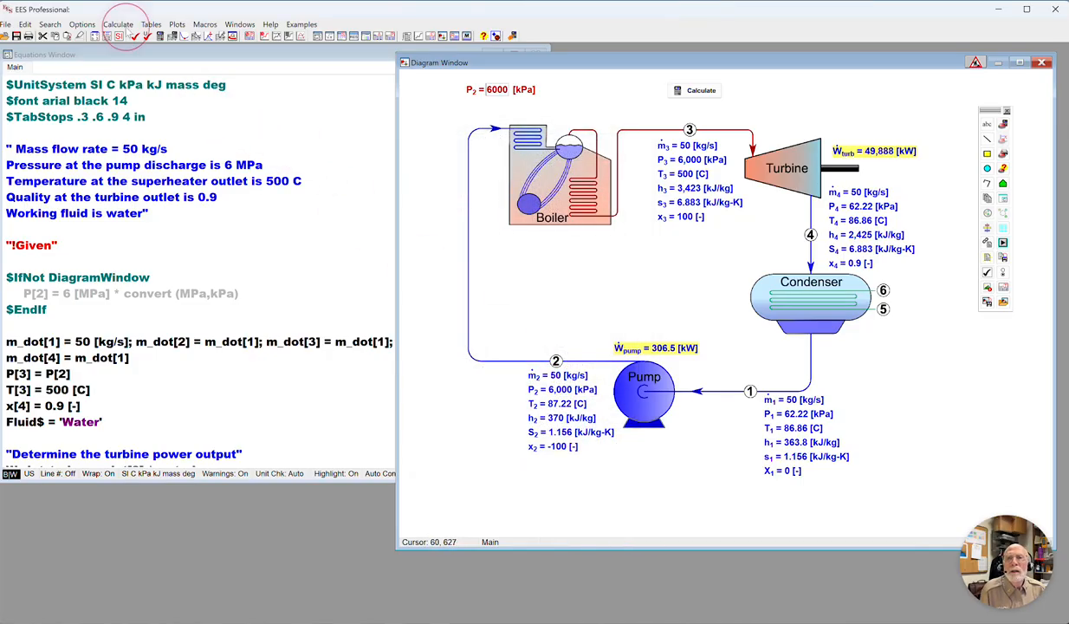
- Show the array variables in the Variable Information and assign MPa as the alternate units of P[2]
click(93, 37)
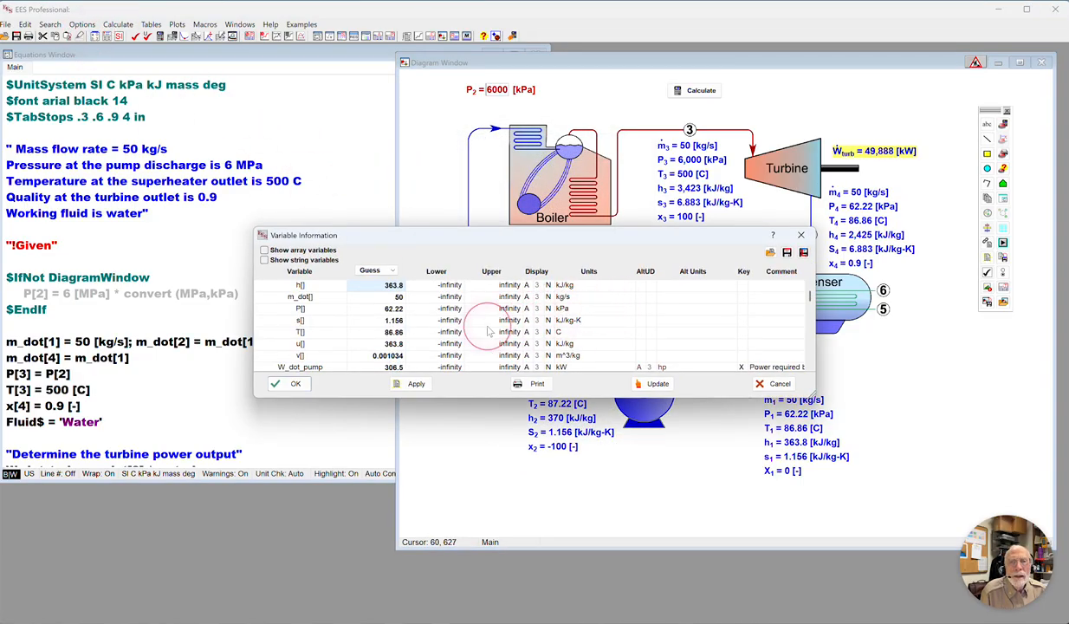
click(399, 296)
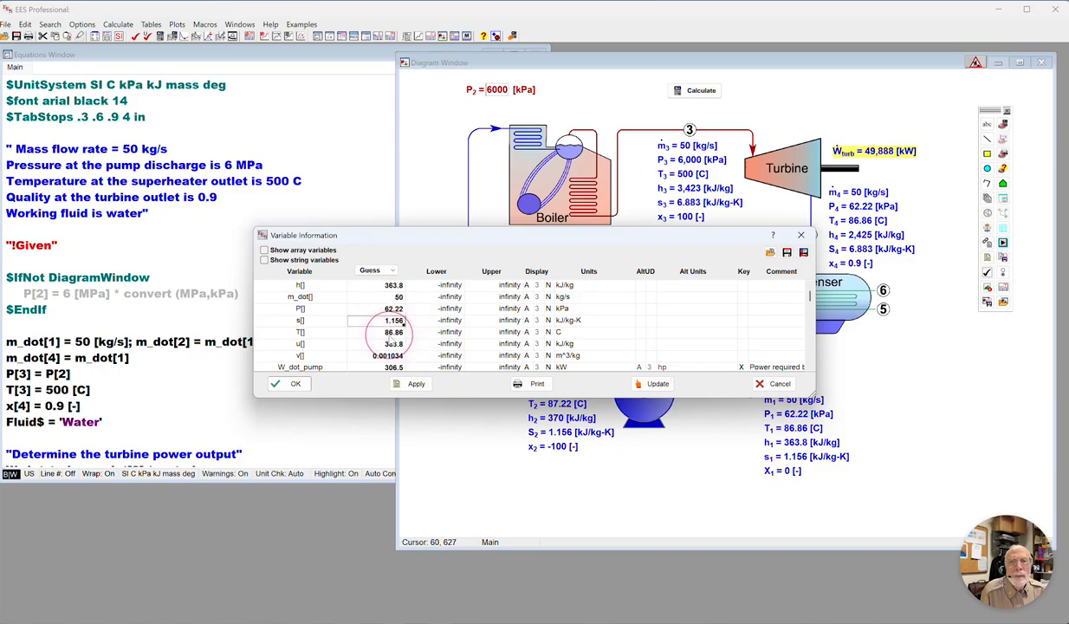
scroll(381, 331, down, 6)
scroll(363, 332, up, 5)
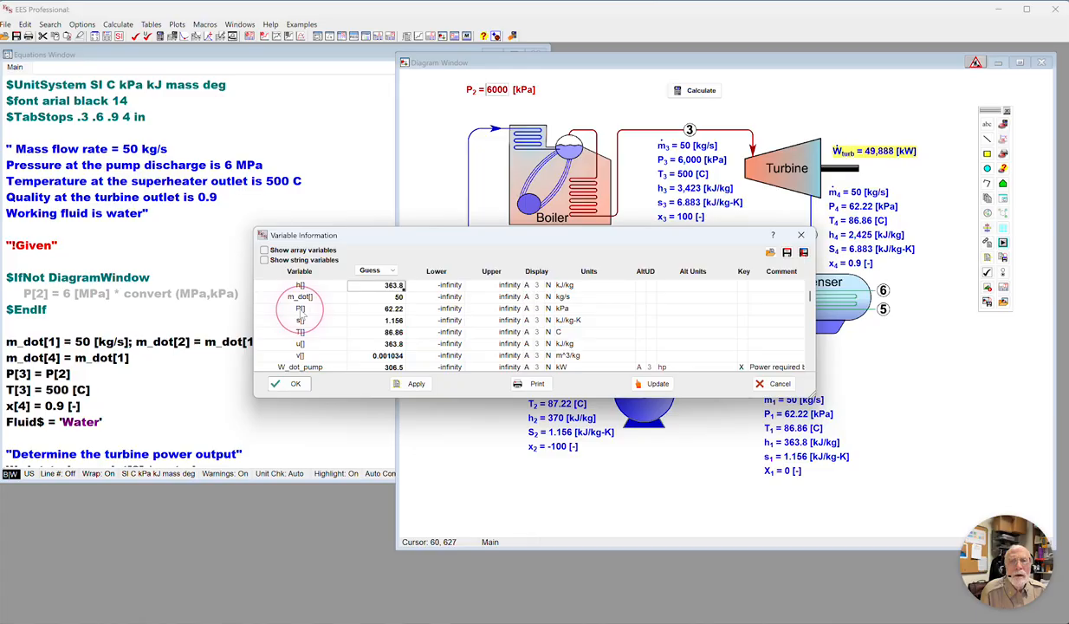
click(263, 249)
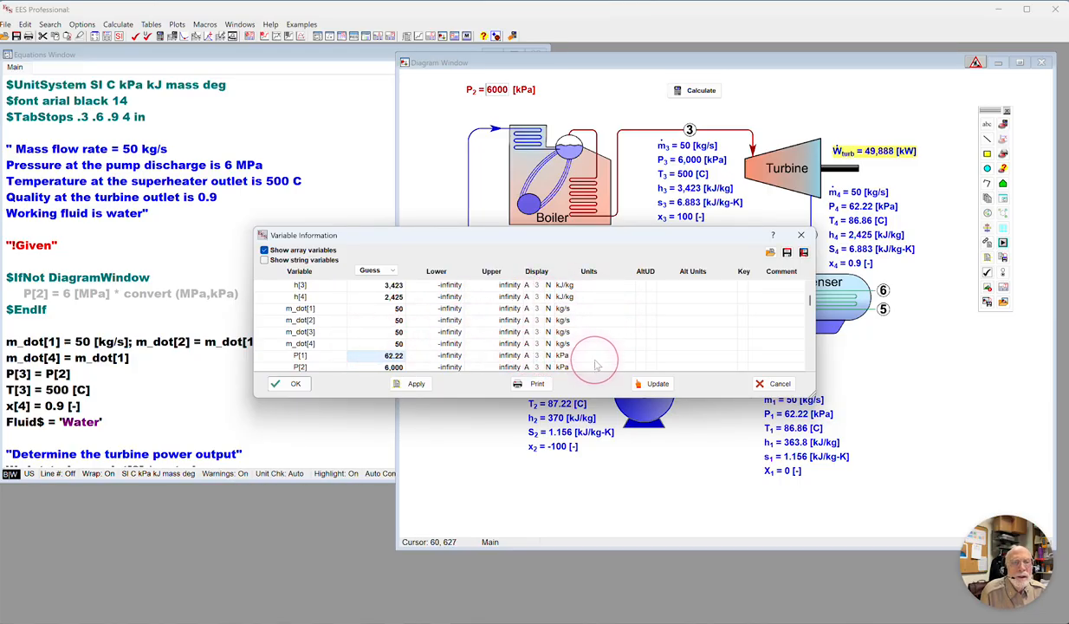
click(682, 370)
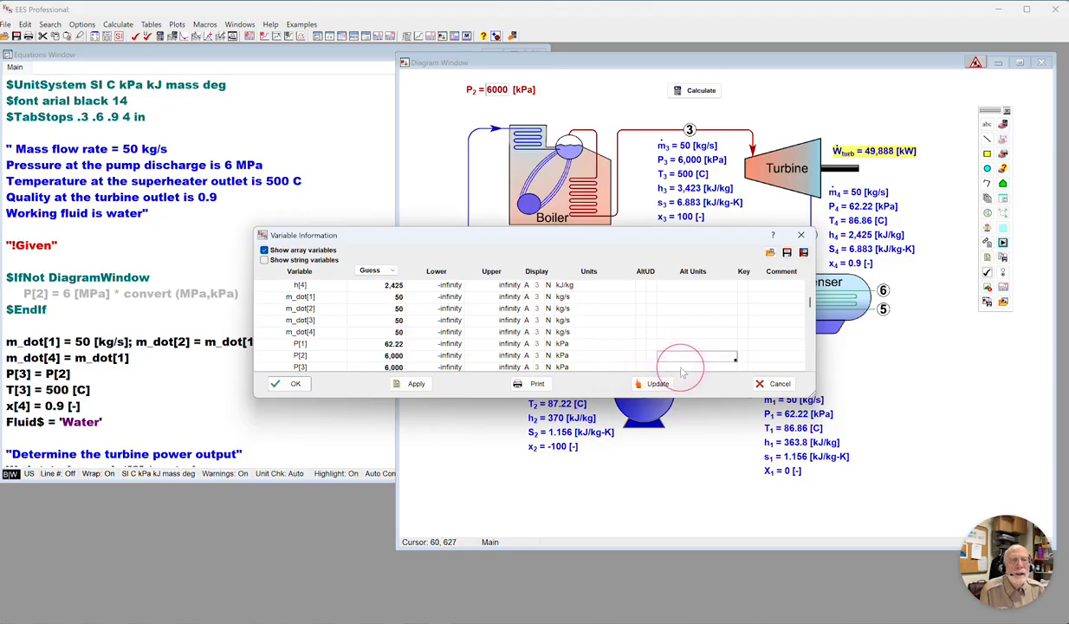
click(681, 370)
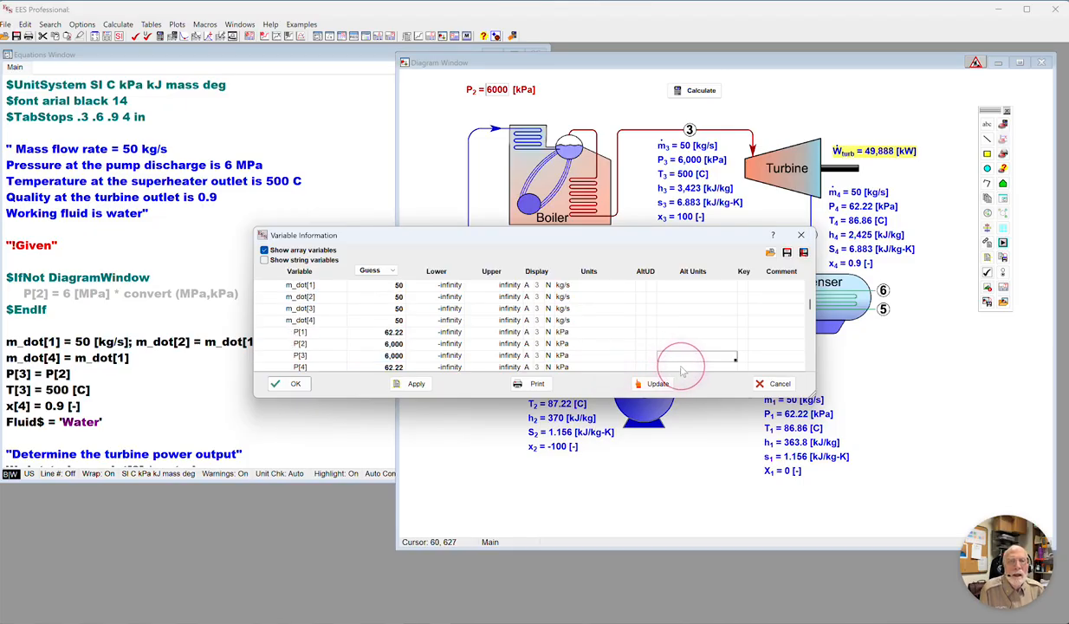
click(682, 346)
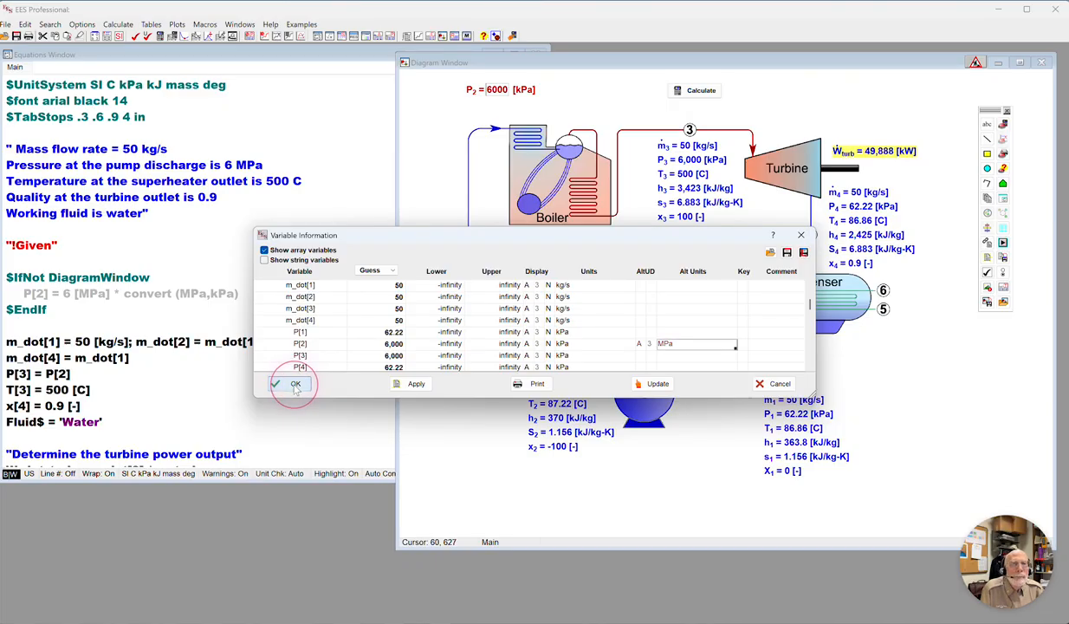
click(295, 386)
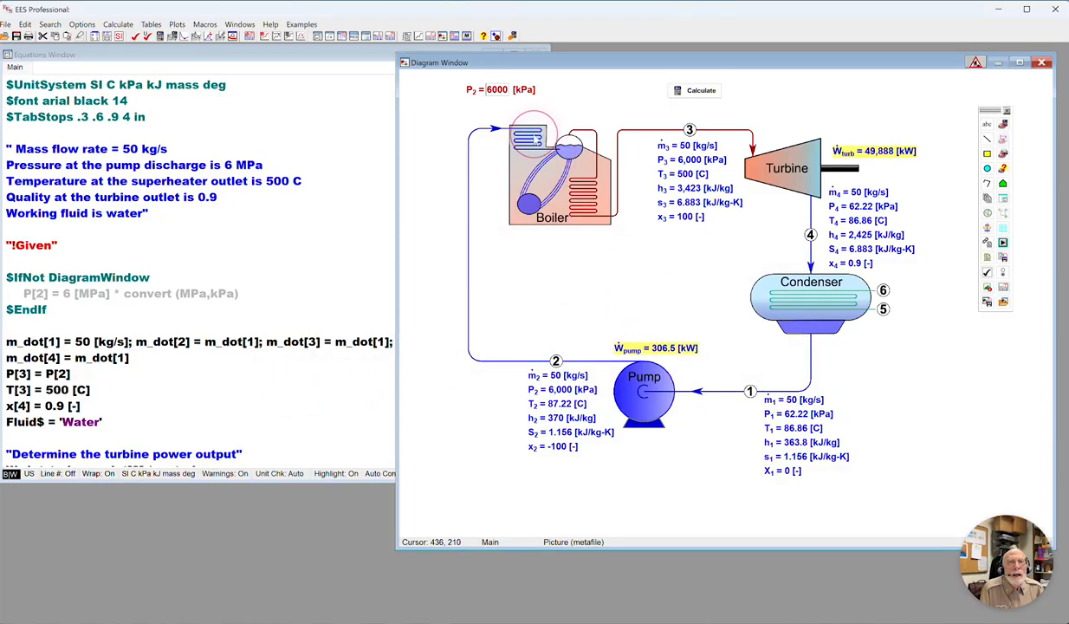
- Configure the diagram's P[2] input item to show alternate units and value
right_click(532, 93)
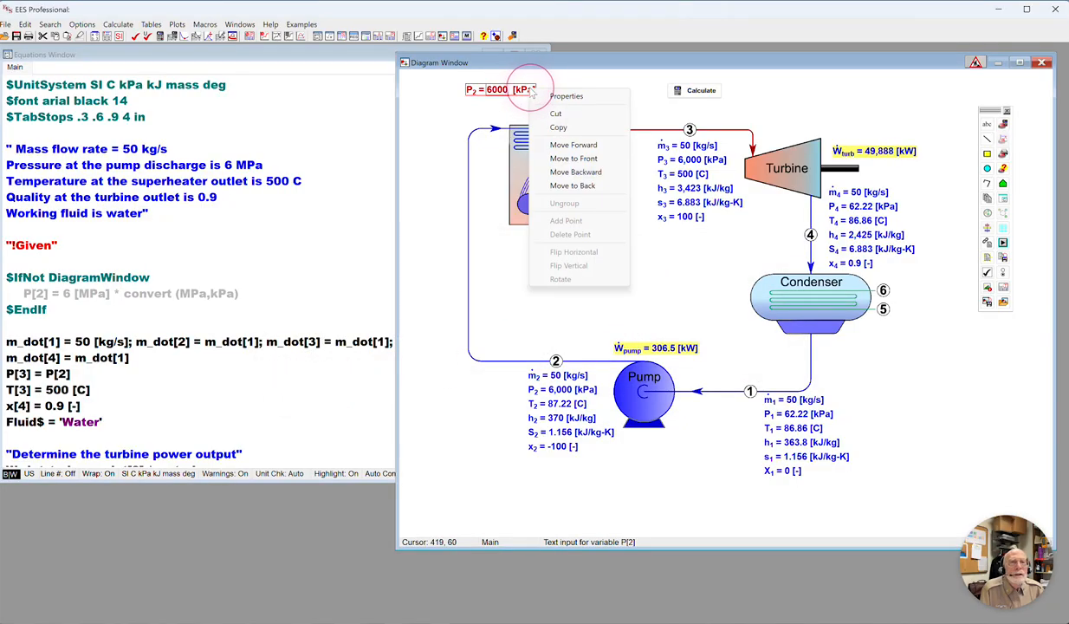
click(568, 96)
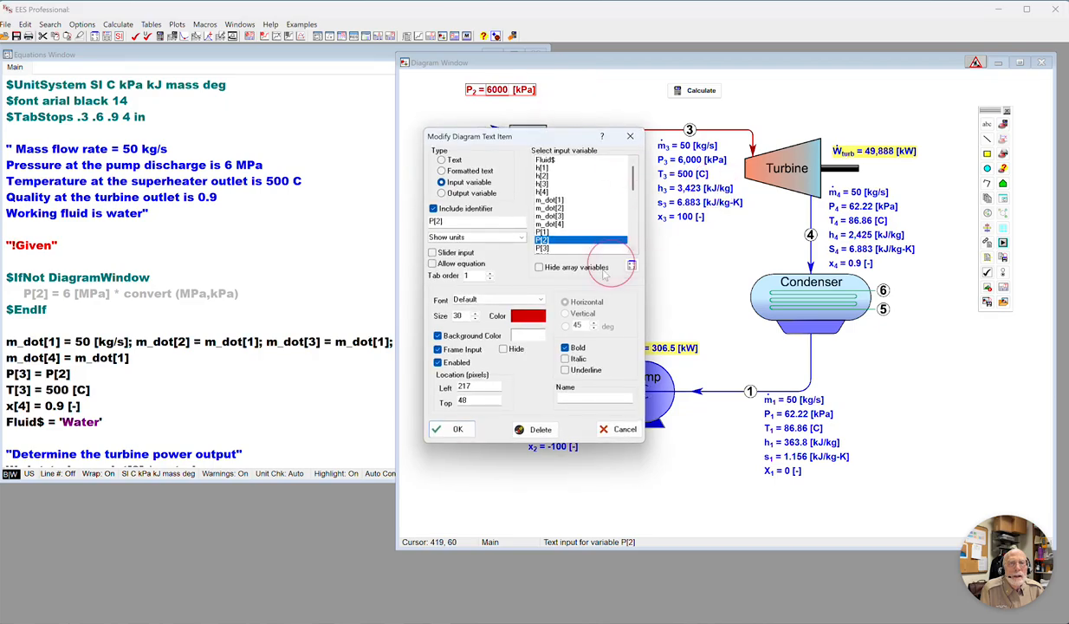
click(521, 238)
click(489, 262)
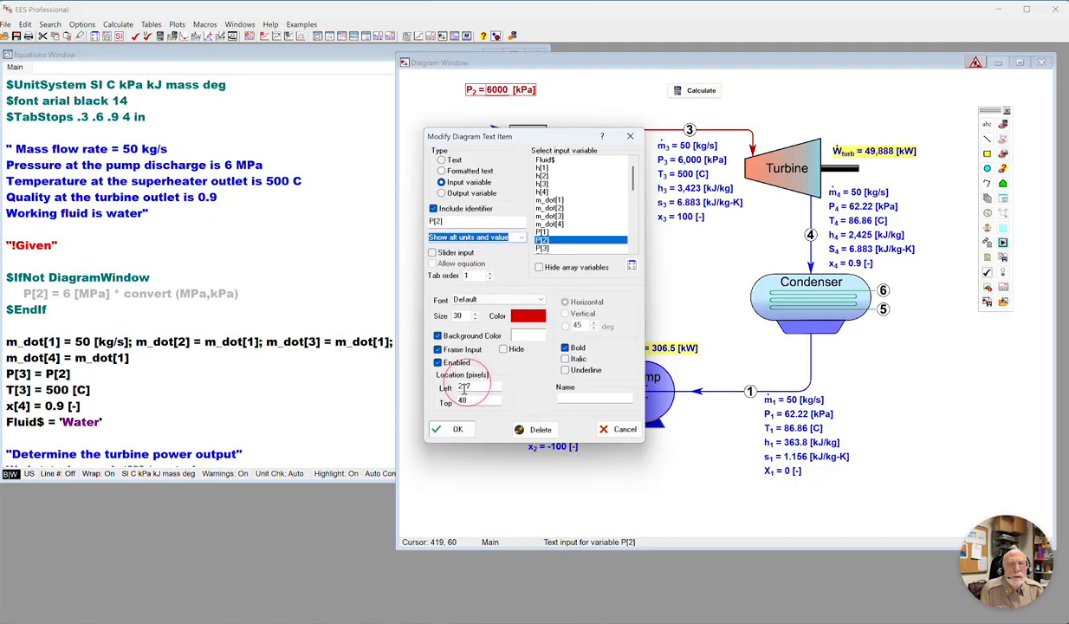
click(448, 428)
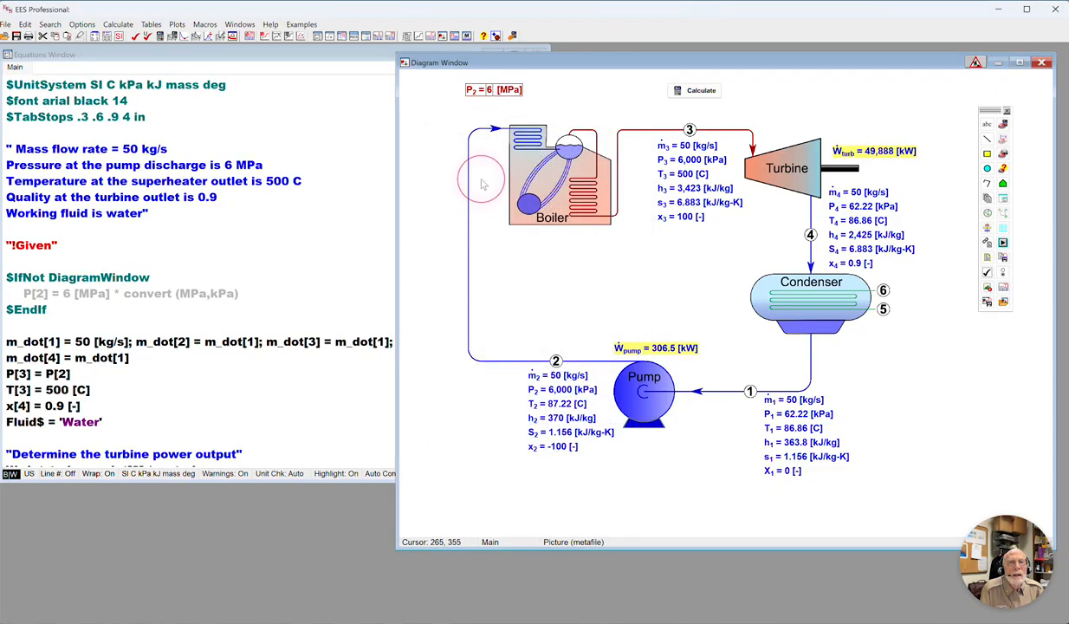
- With the diagram taken out of development mode, set the P[2] input to 5 MPa and recalculate the cycle
click(693, 91)
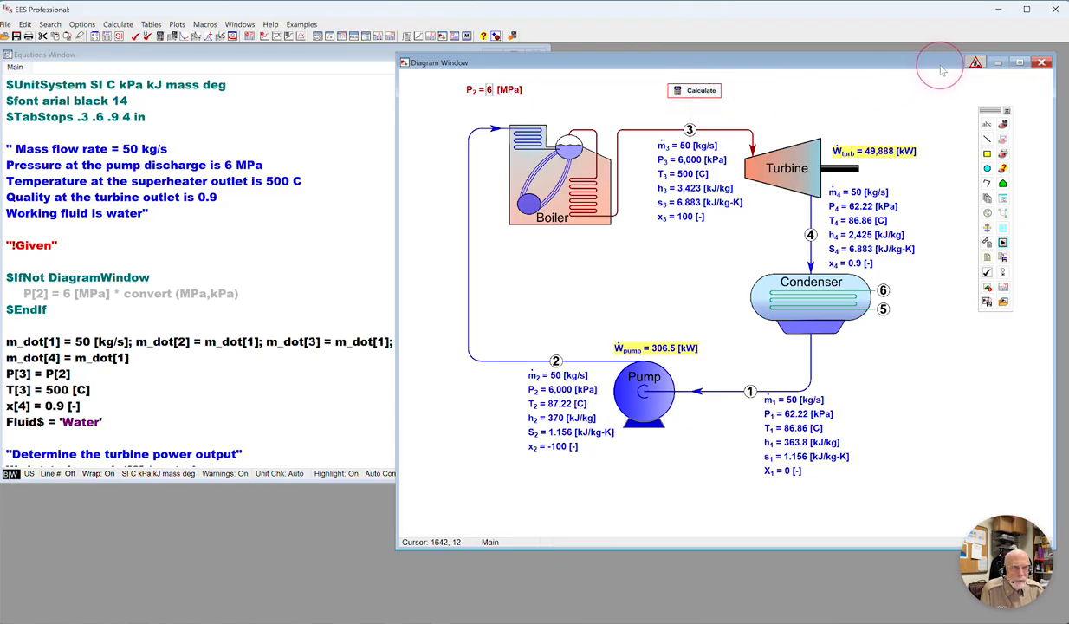
click(974, 62)
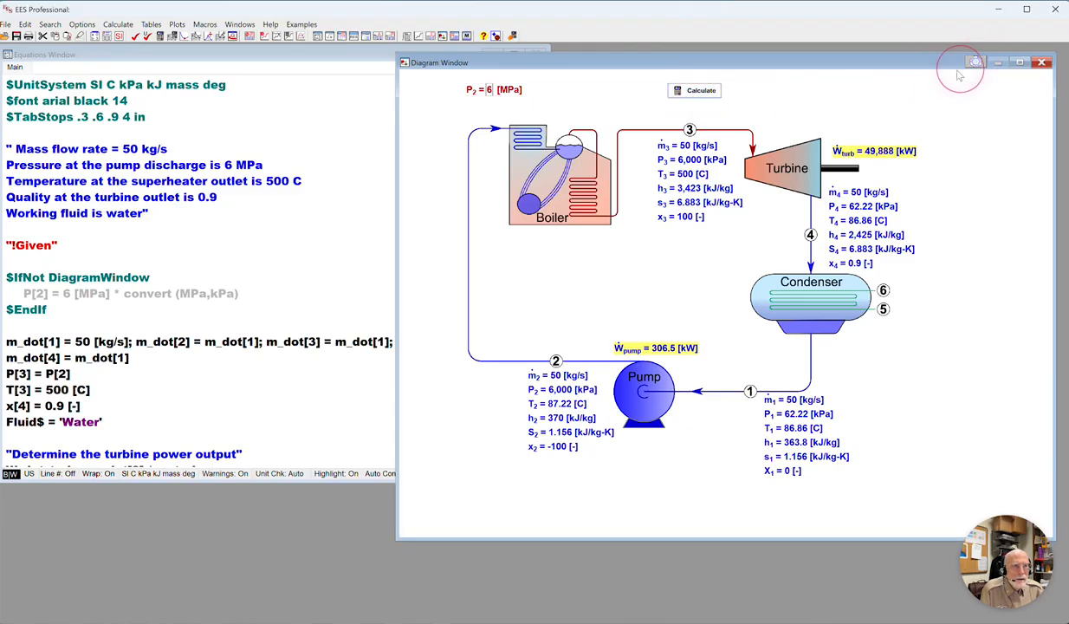
click(690, 92)
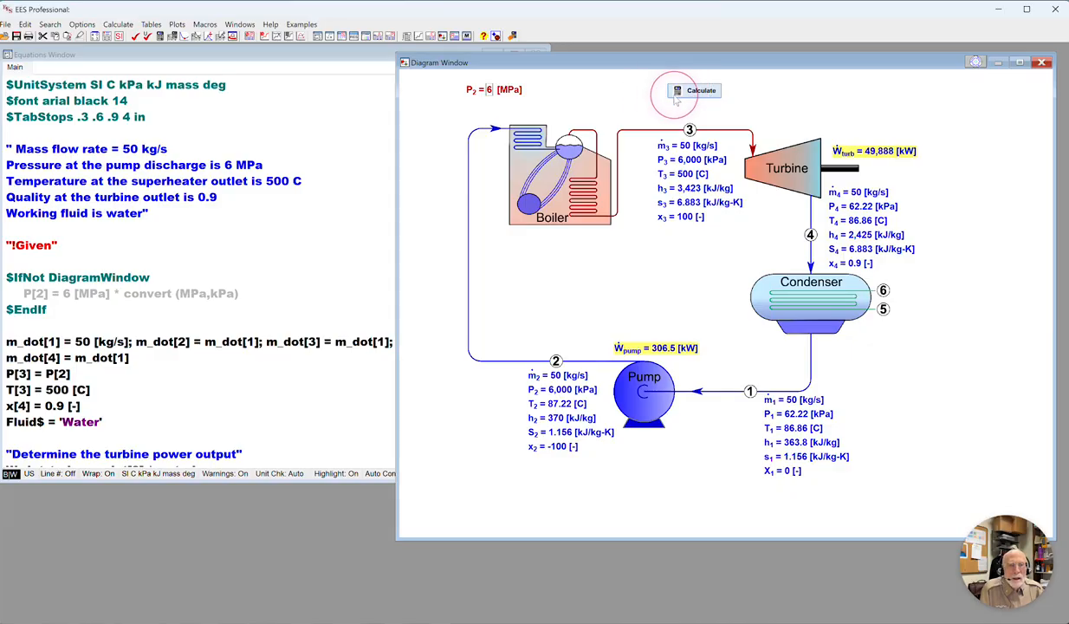
click(490, 91)
double_click(488, 90)
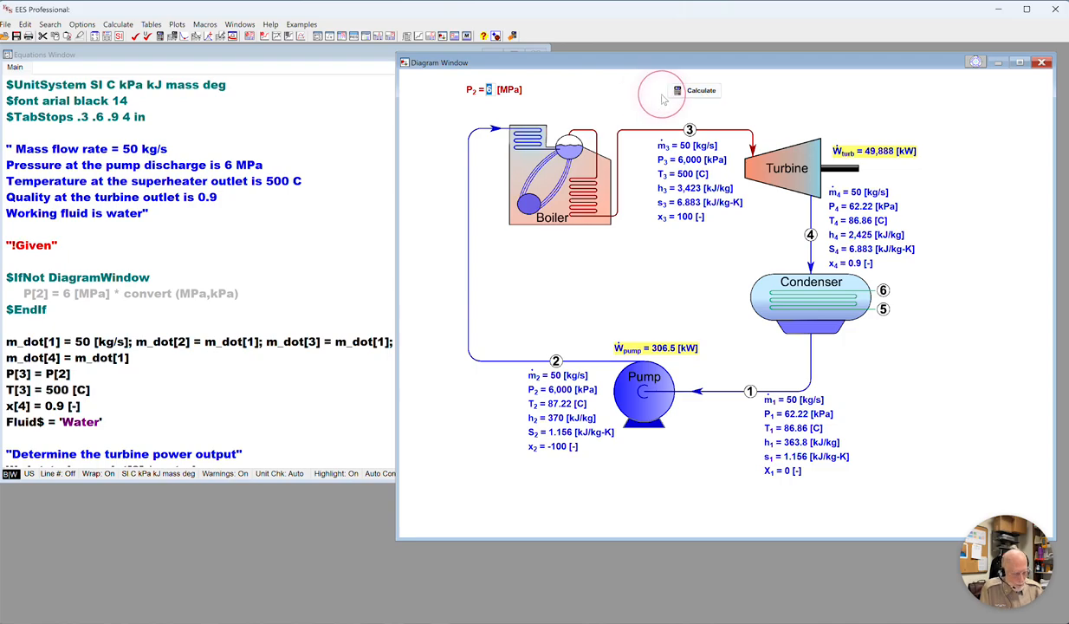
key(BackSpace)
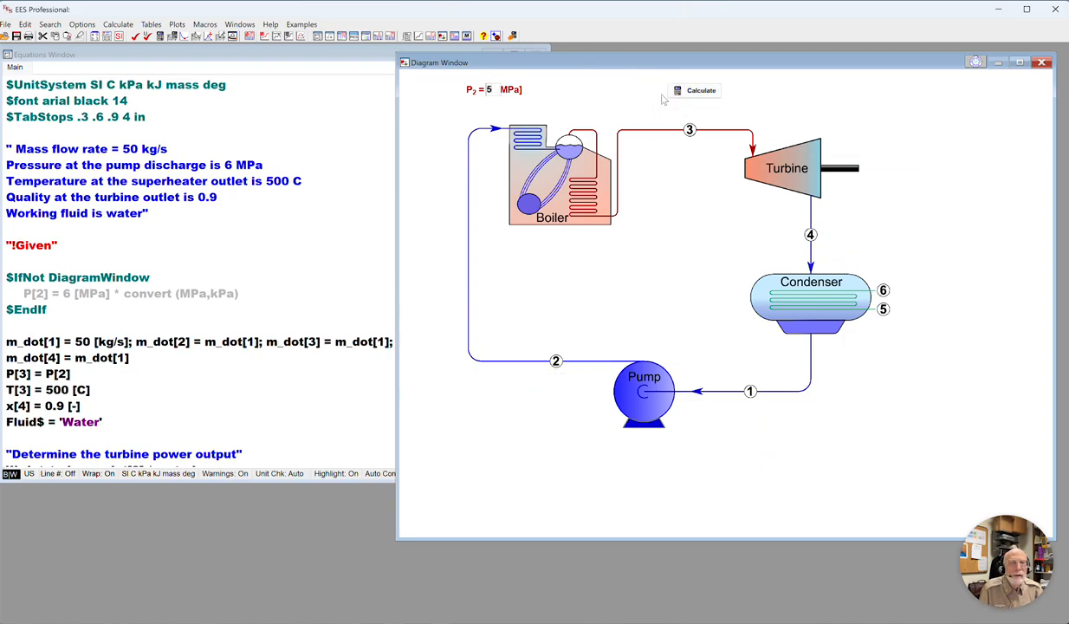
click(689, 91)
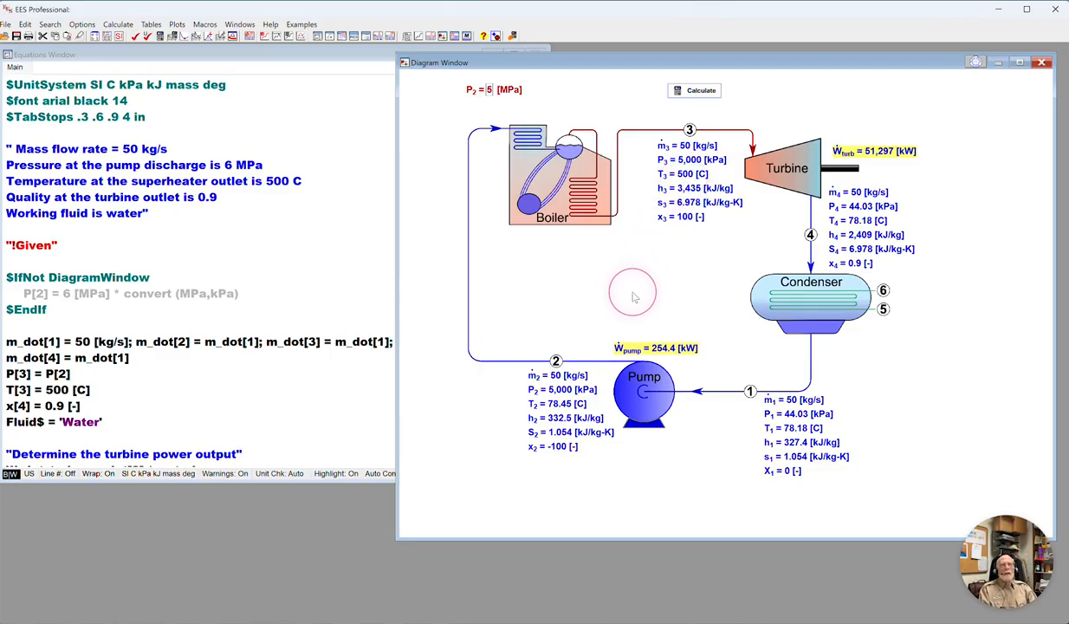
- Solve the equations from the Equations window and review the solution before returning to the diagram
click(220, 251)
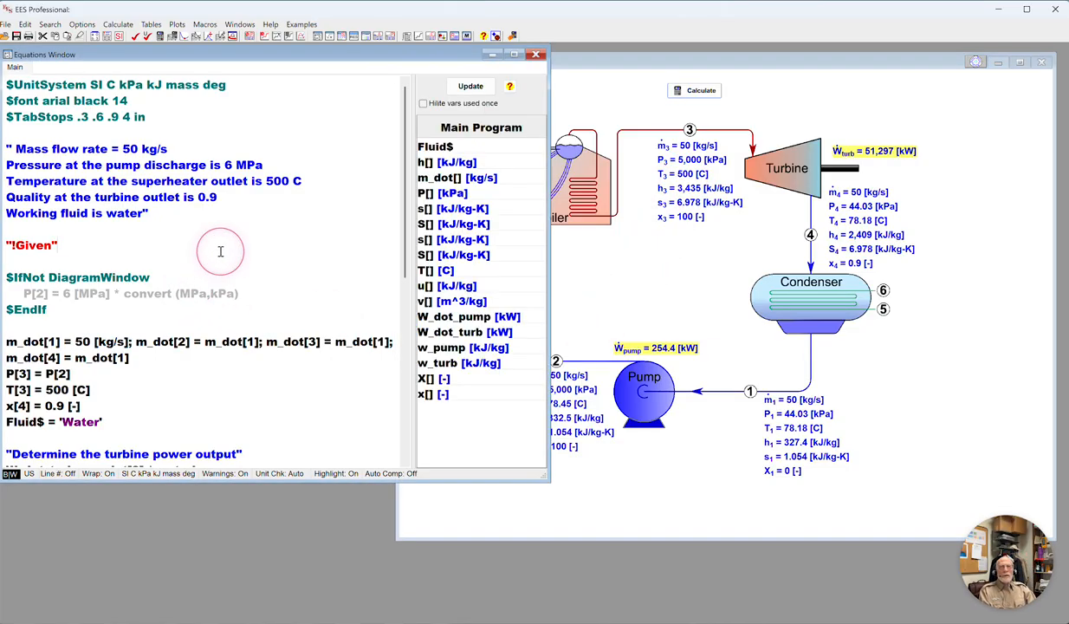
click(161, 36)
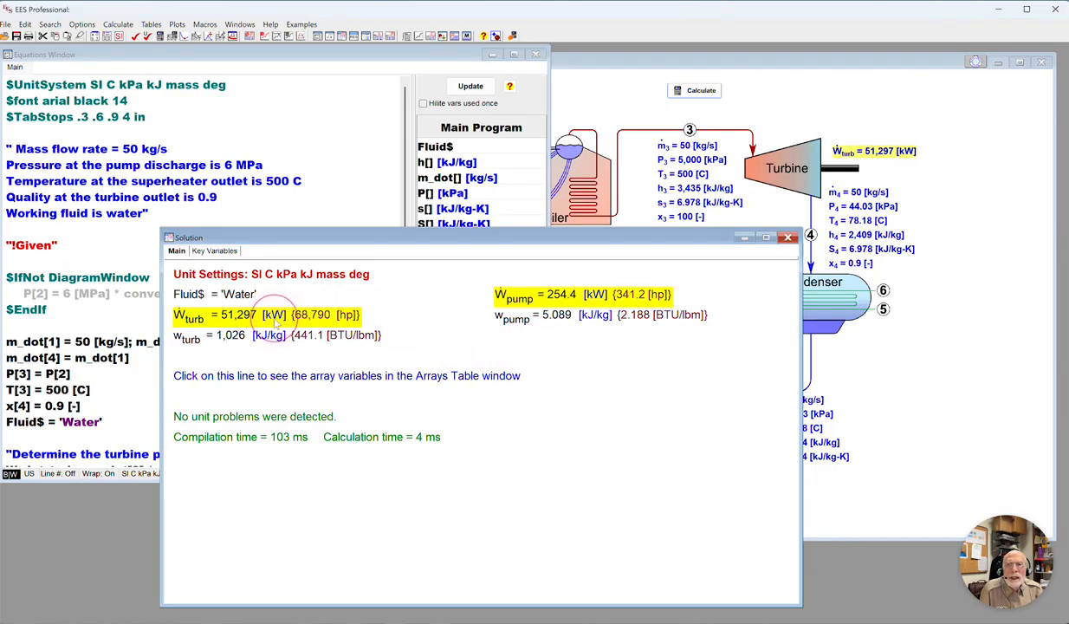
click(90, 230)
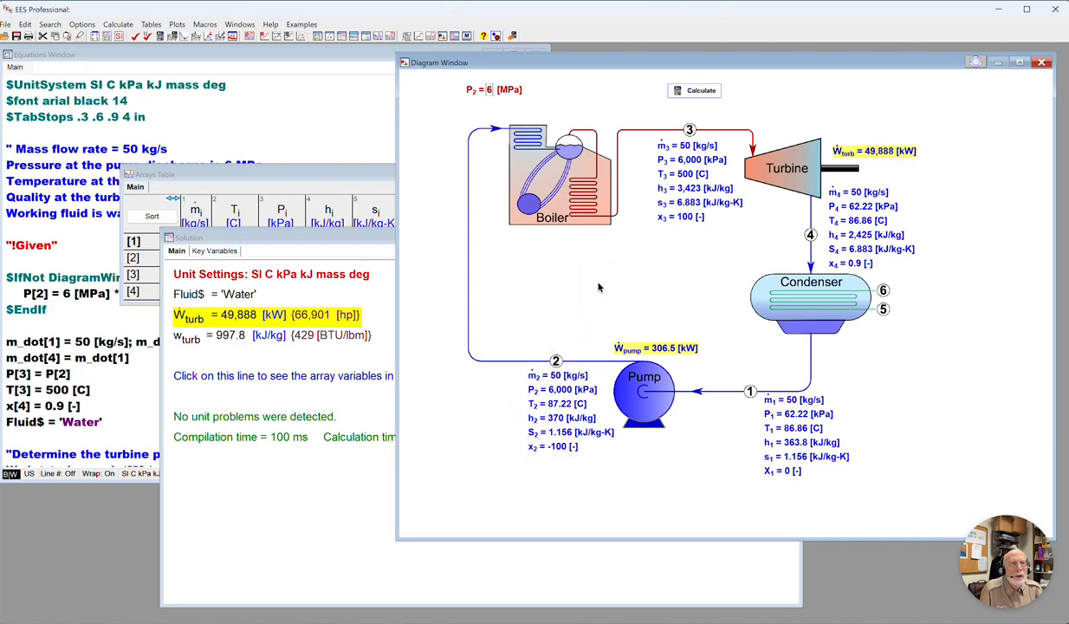
- Set P[2] to 5 MPa in the reopened diagram and solve the equations with the general Solve command
double_click(489, 91)
text(5)
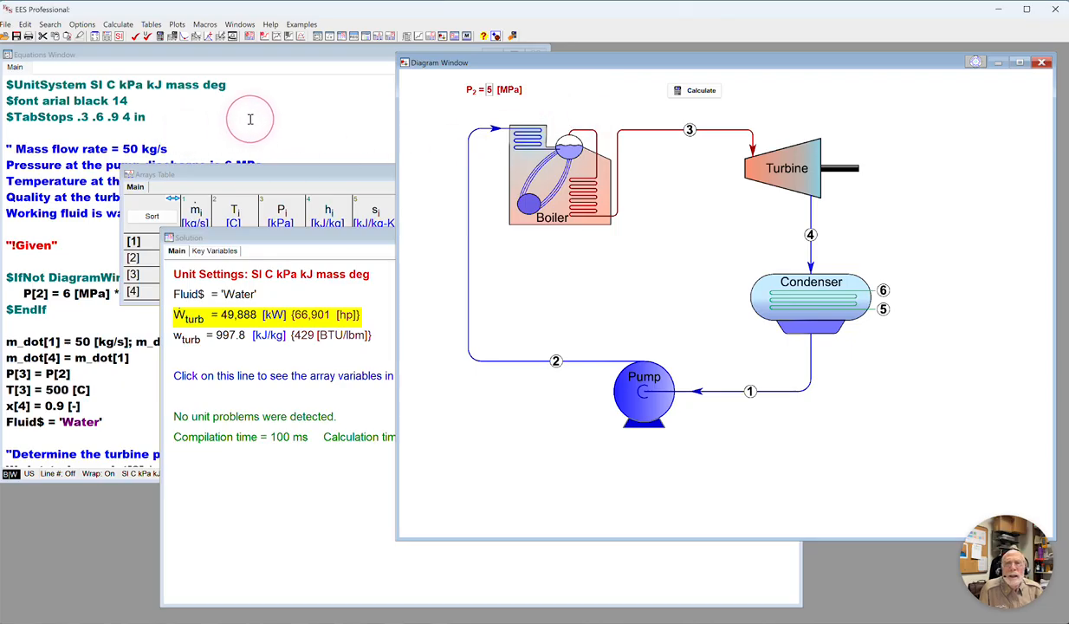
click(161, 38)
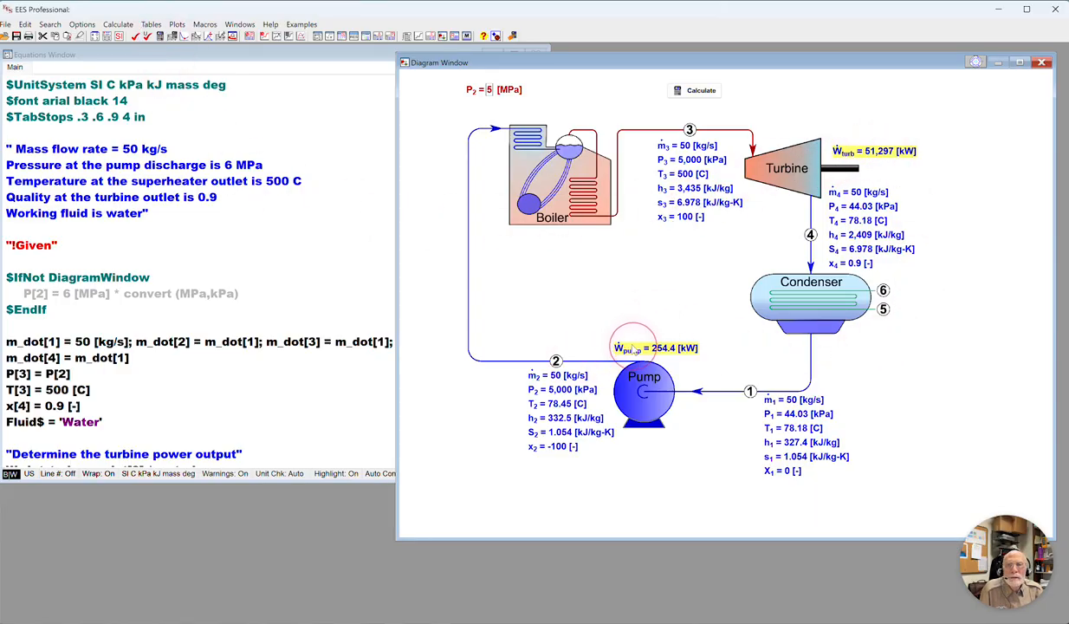
- Open the Arrays Table below the Equations window and compare its values and the solution with the diagram
click(379, 35)
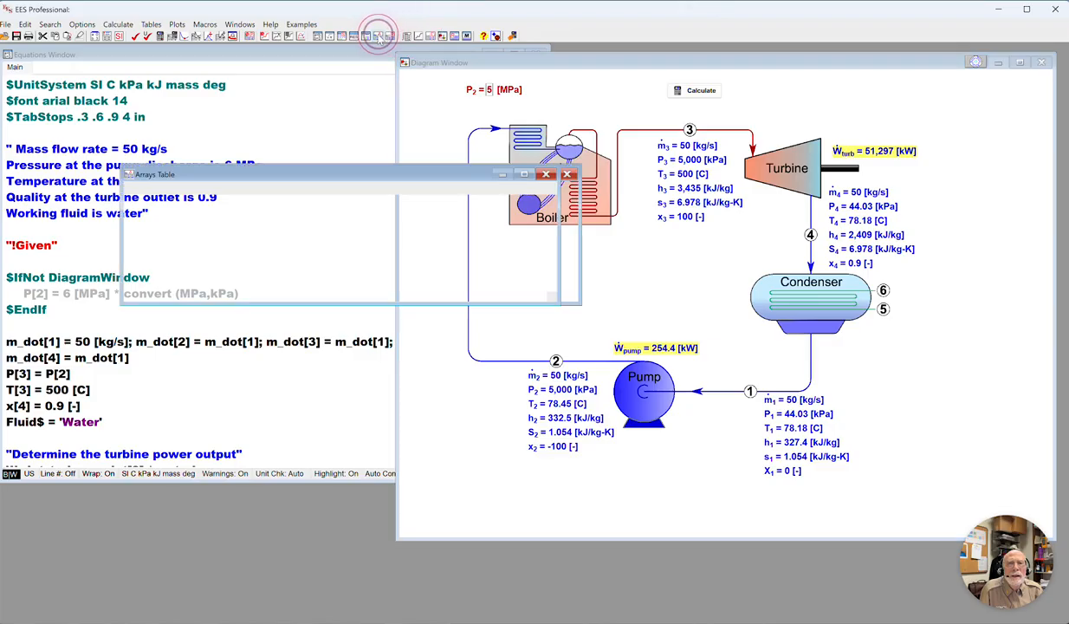
drag(370, 180, 244, 470)
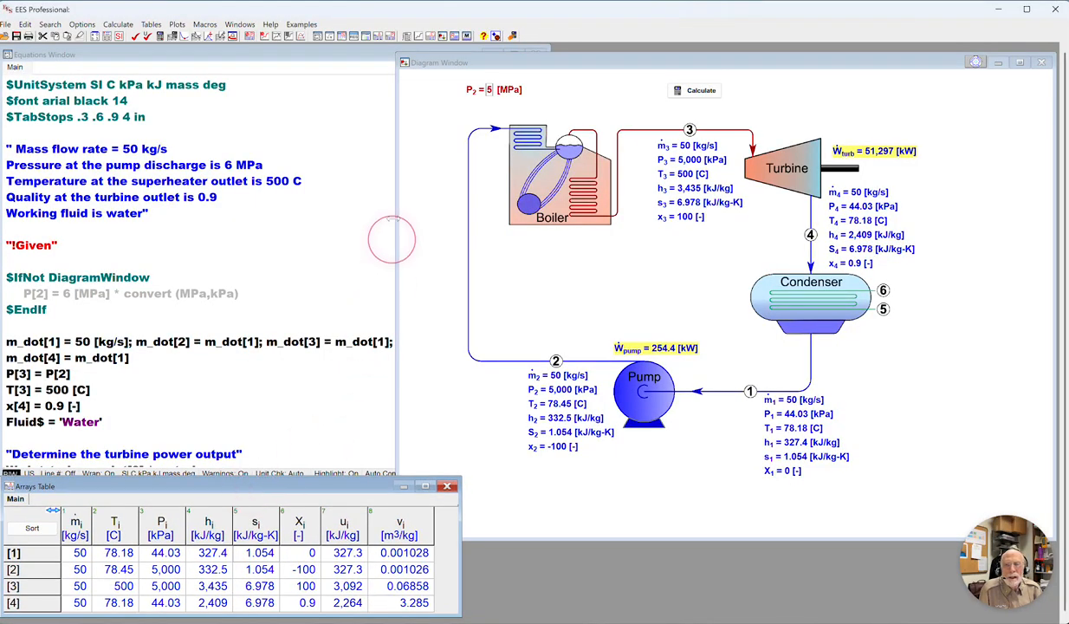
click(356, 135)
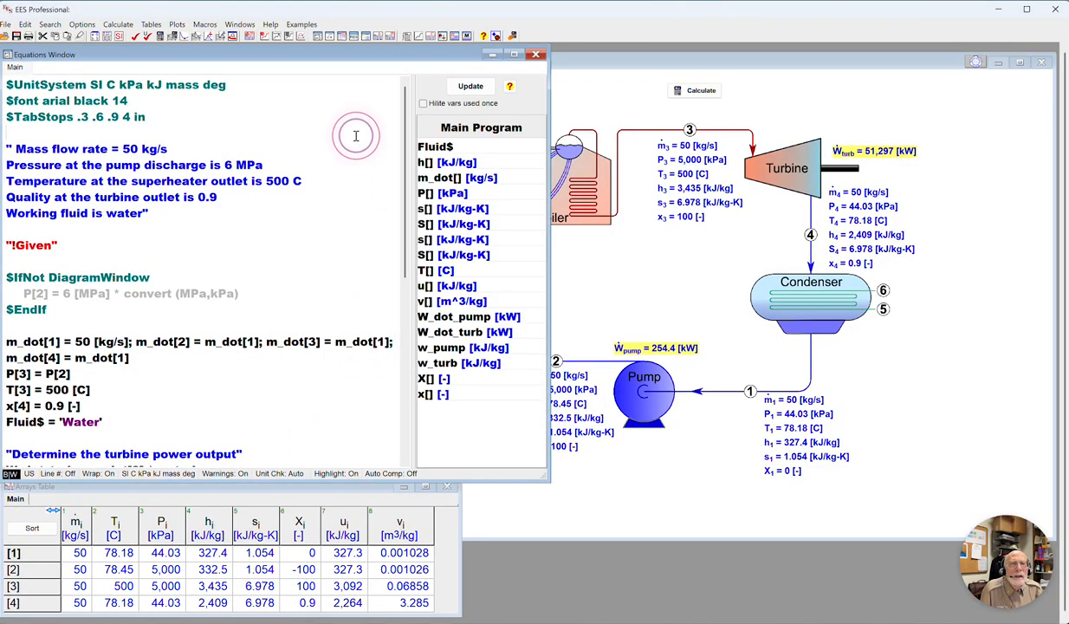
click(722, 64)
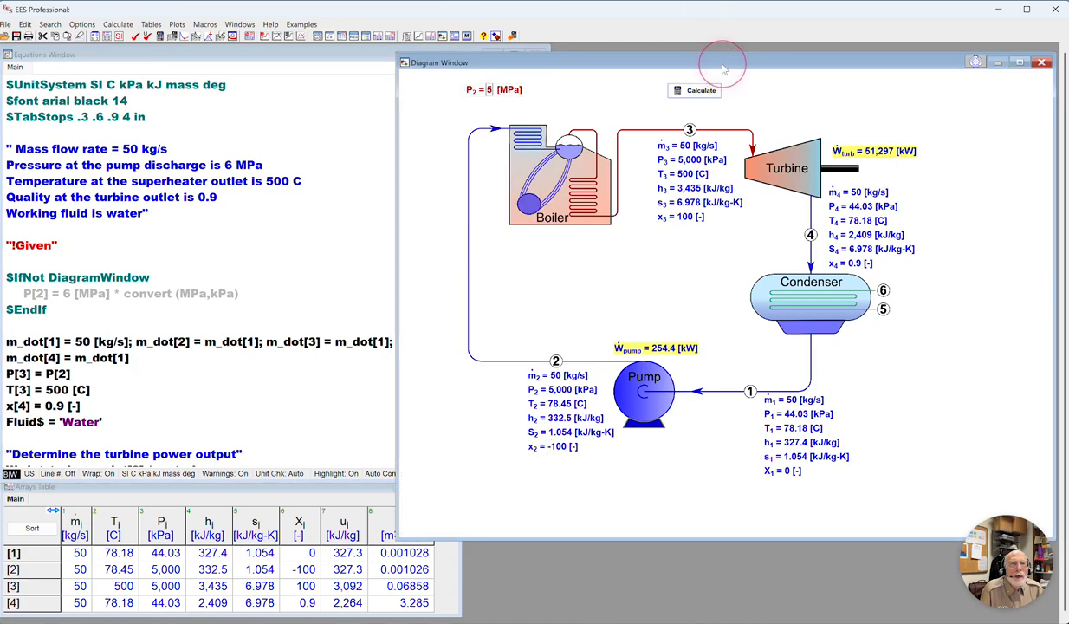
click(274, 137)
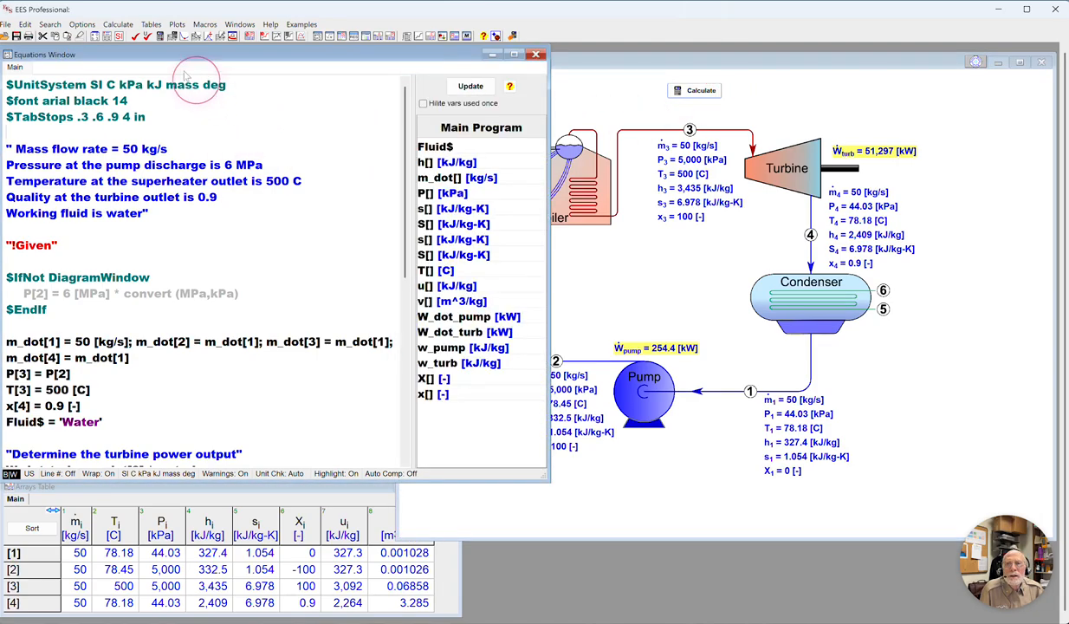
click(148, 35)
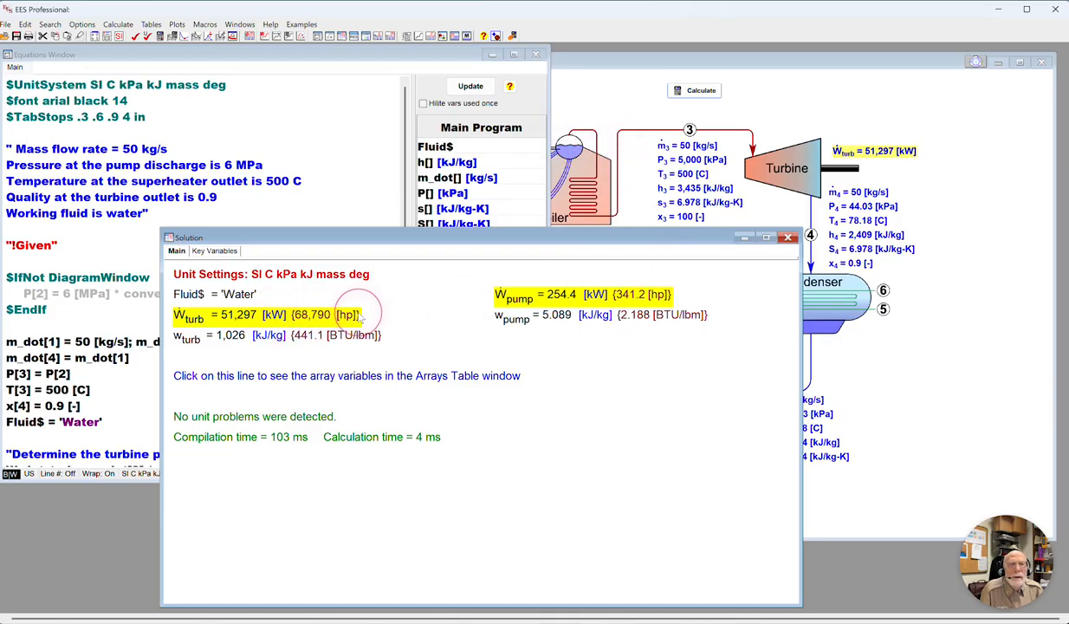
click(921, 116)
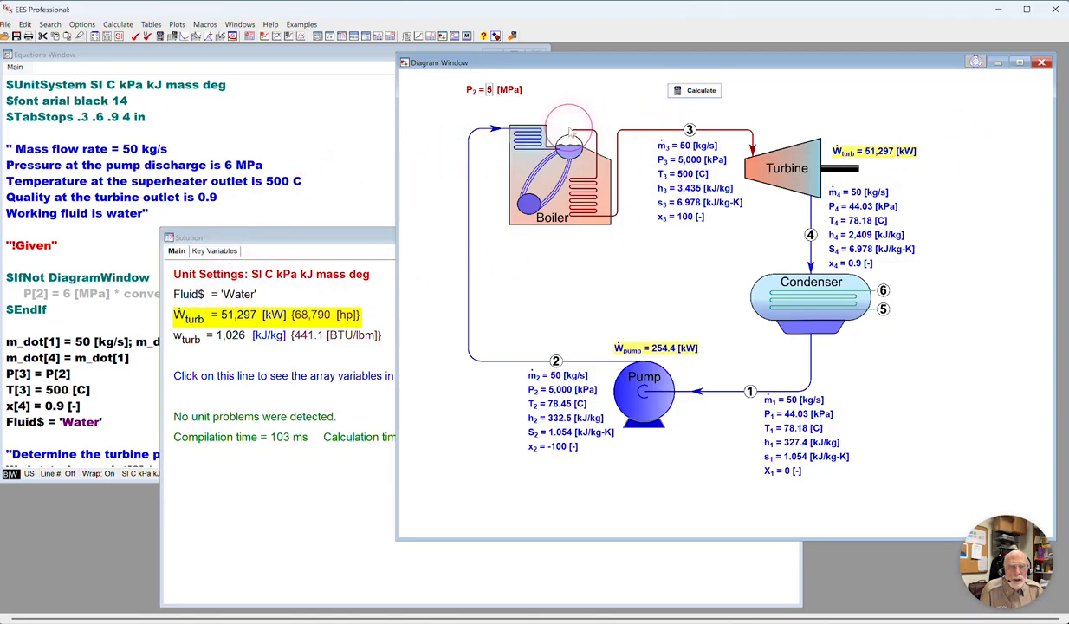
- Close the diagram, solve with the P[2] = 6 [MPa] equation active, and reopen the diagram
click(1042, 63)
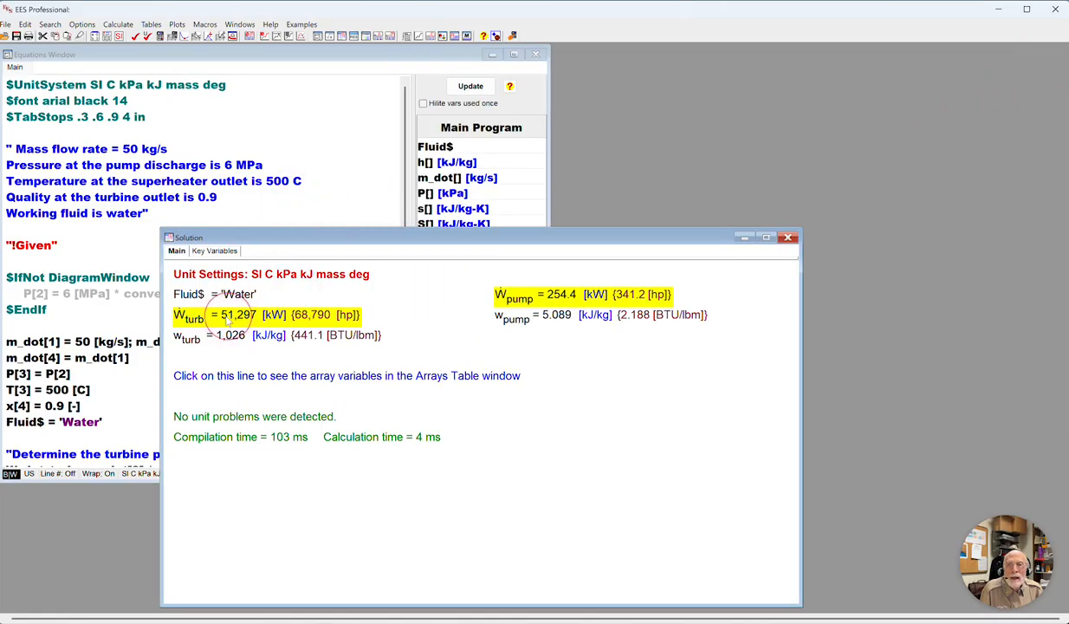
click(160, 37)
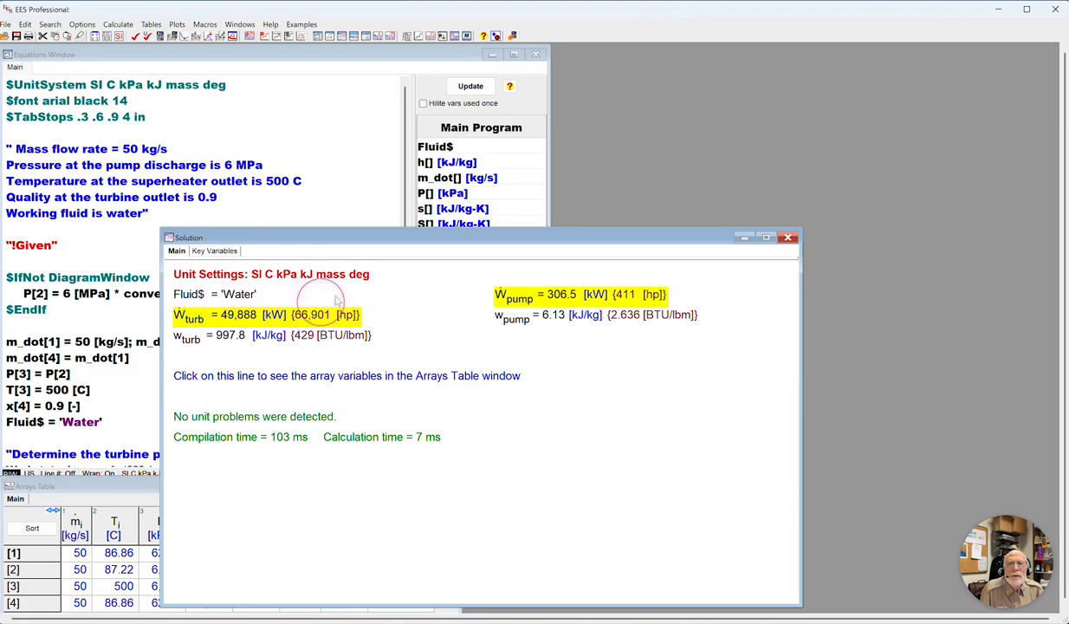
click(496, 36)
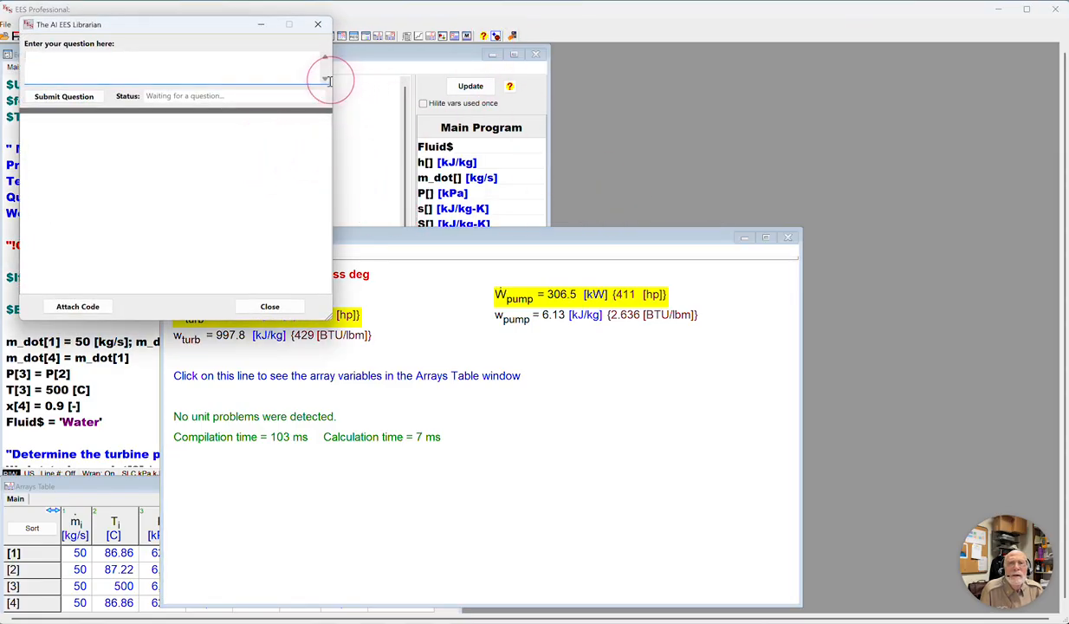
click(315, 23)
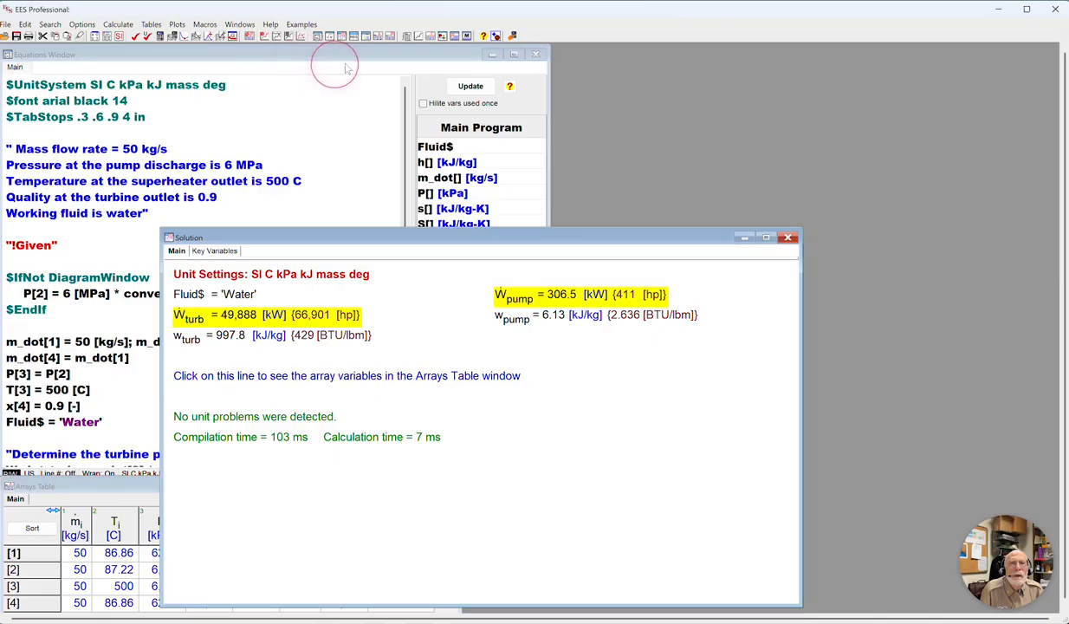
click(442, 37)
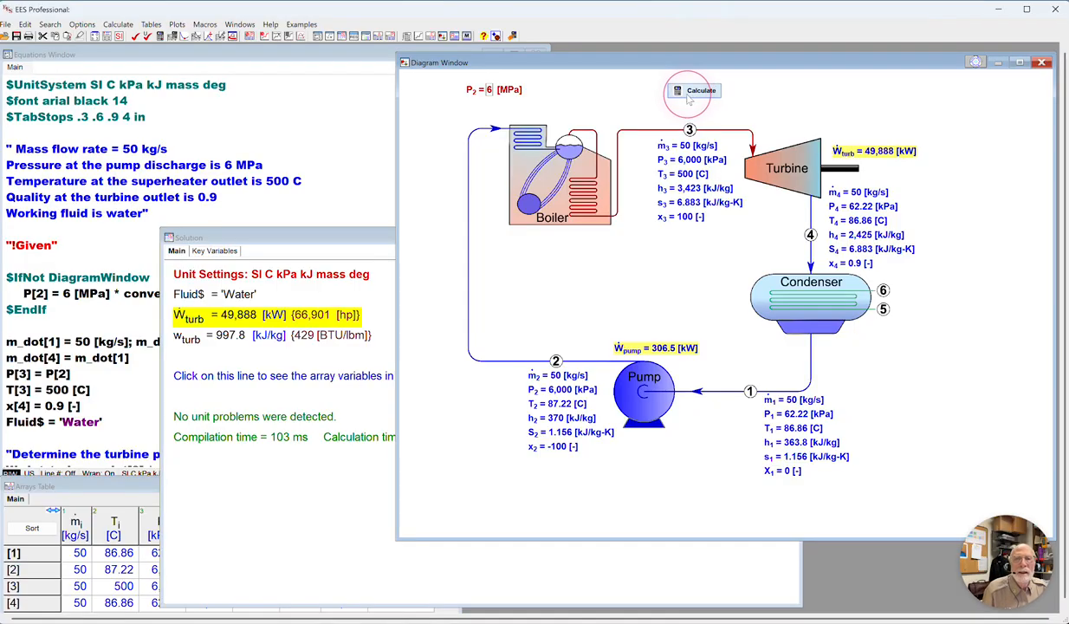
- Set P[2] to 5 MPa in the diagram and recalculate the cycle with the diagram's Calculate control
double_click(489, 90)
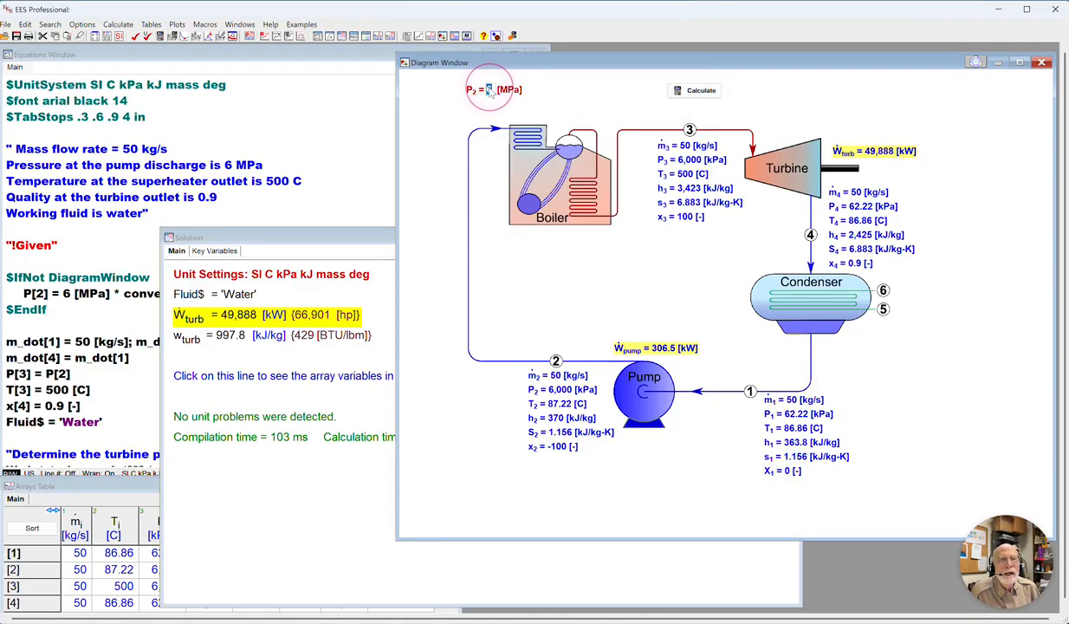
text(5)
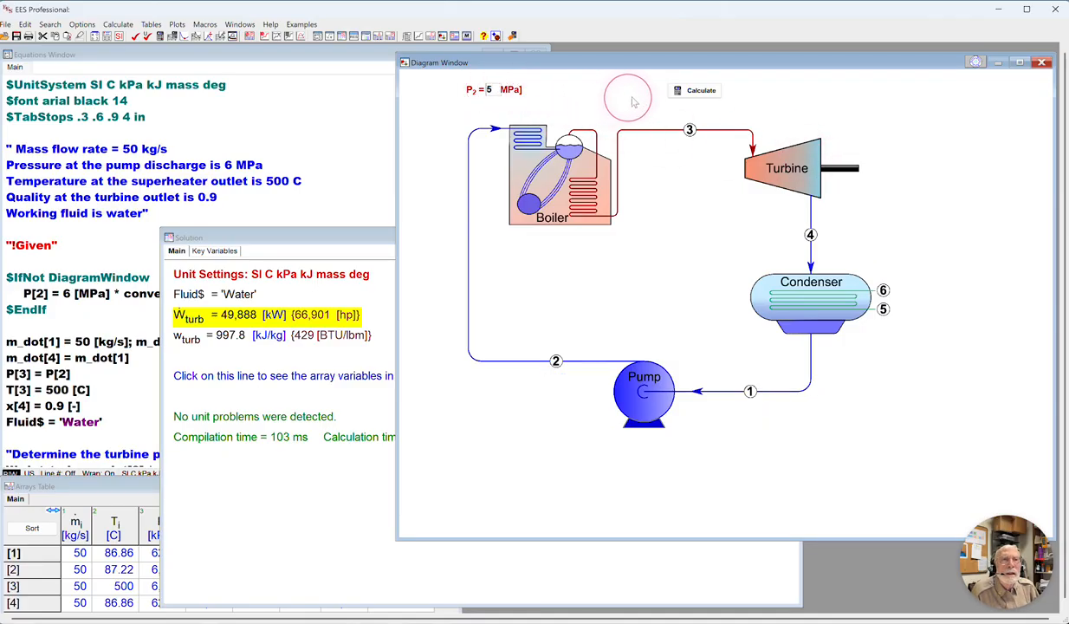
click(684, 93)
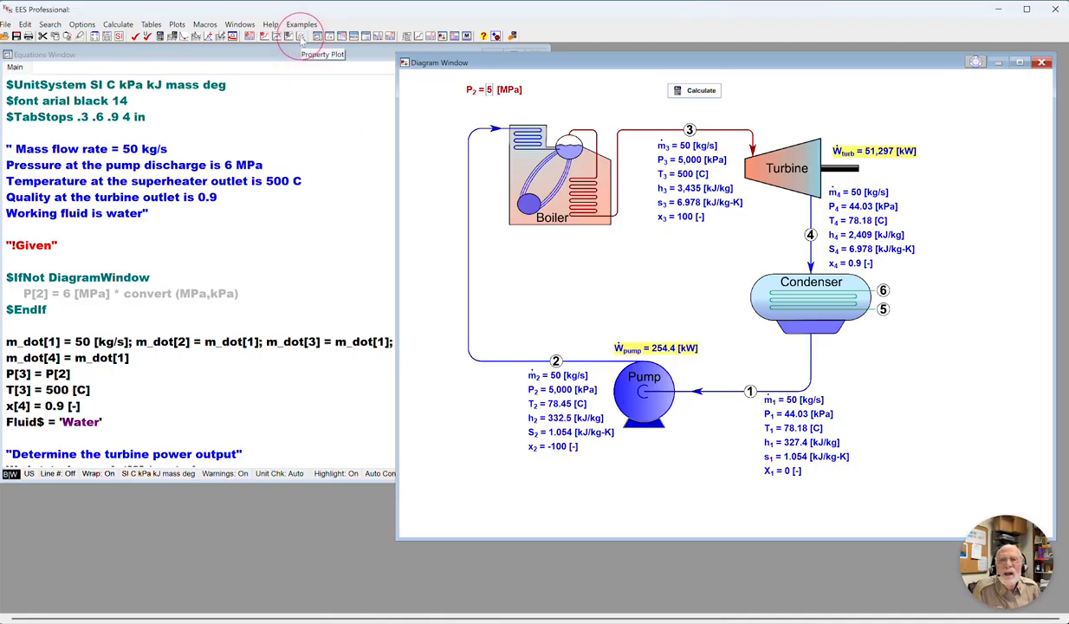
- Start a T-s property plot for the real fluid Water
click(177, 24)
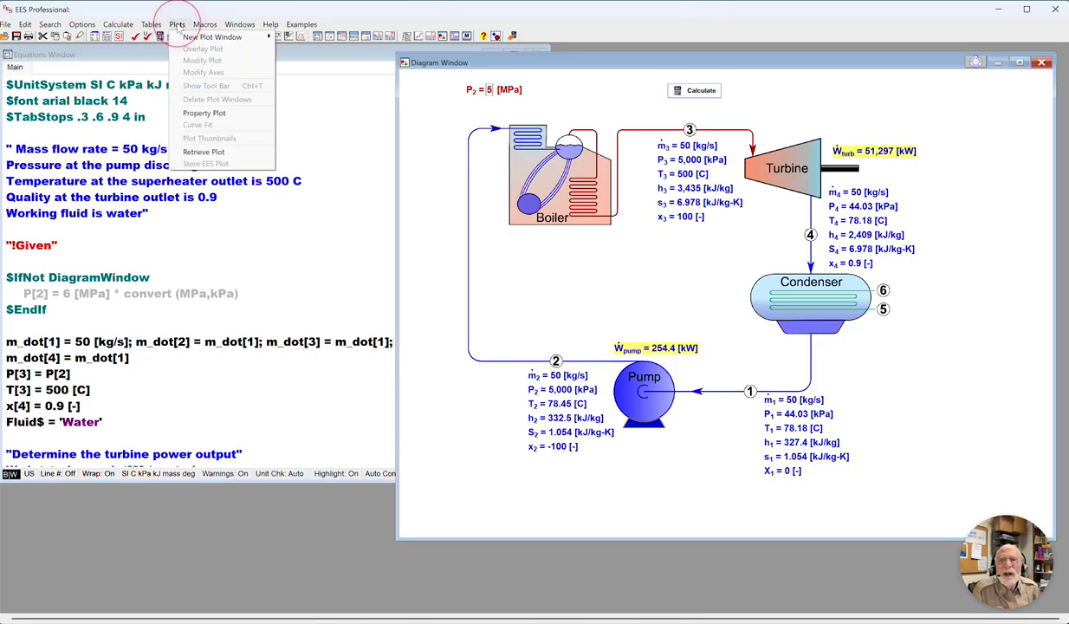
click(204, 114)
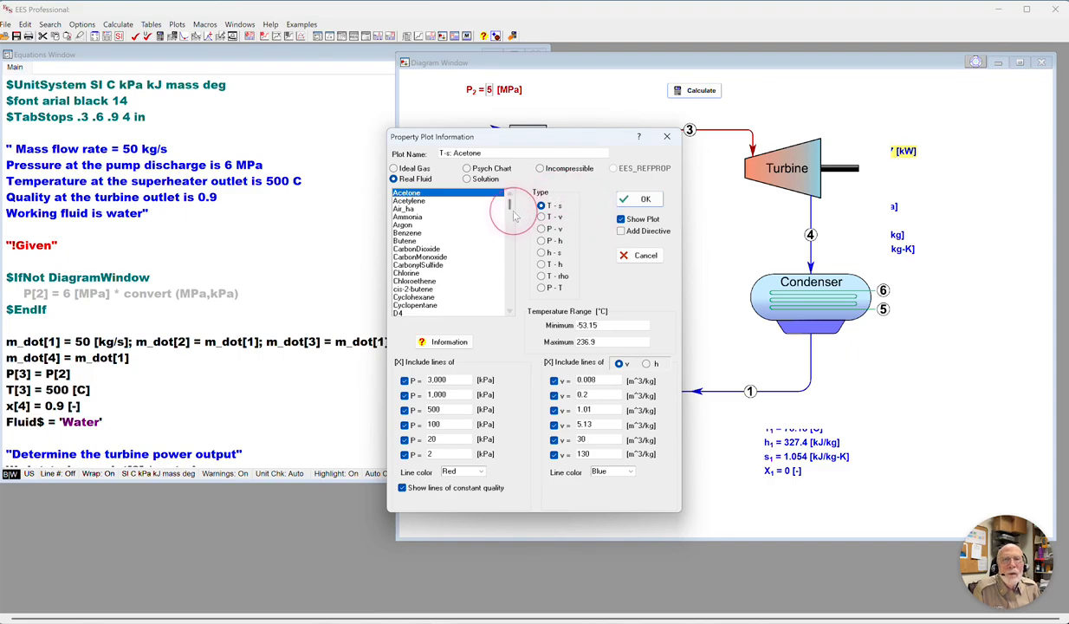
drag(503, 370, 505, 320)
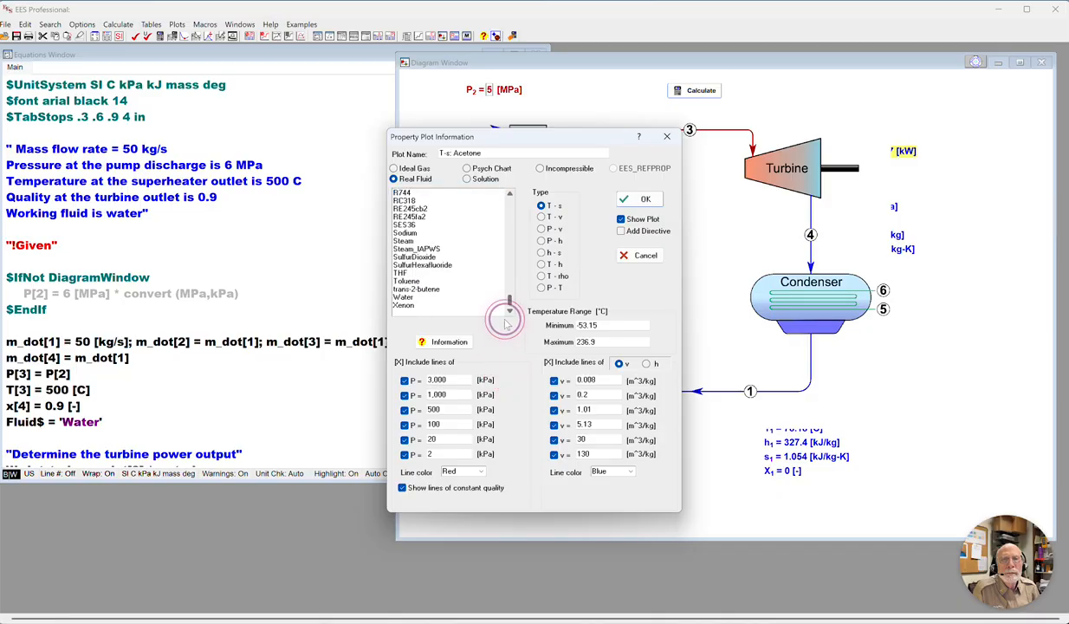
click(405, 297)
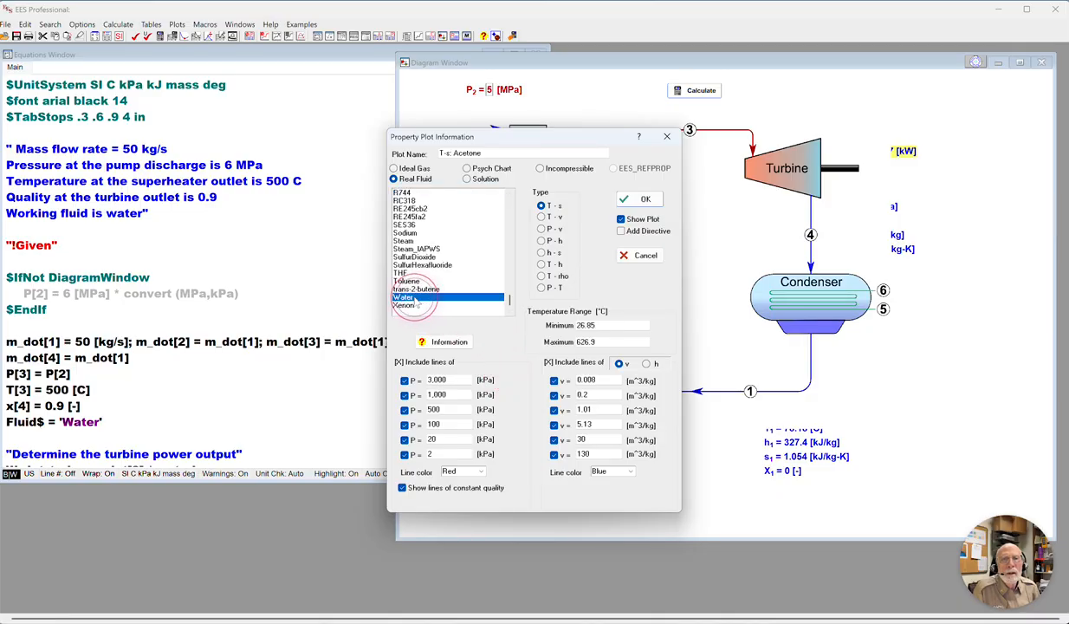
- Limit the property plot's constant-pressure lines to two, at 6000 kPa and 62 kPa
click(404, 408)
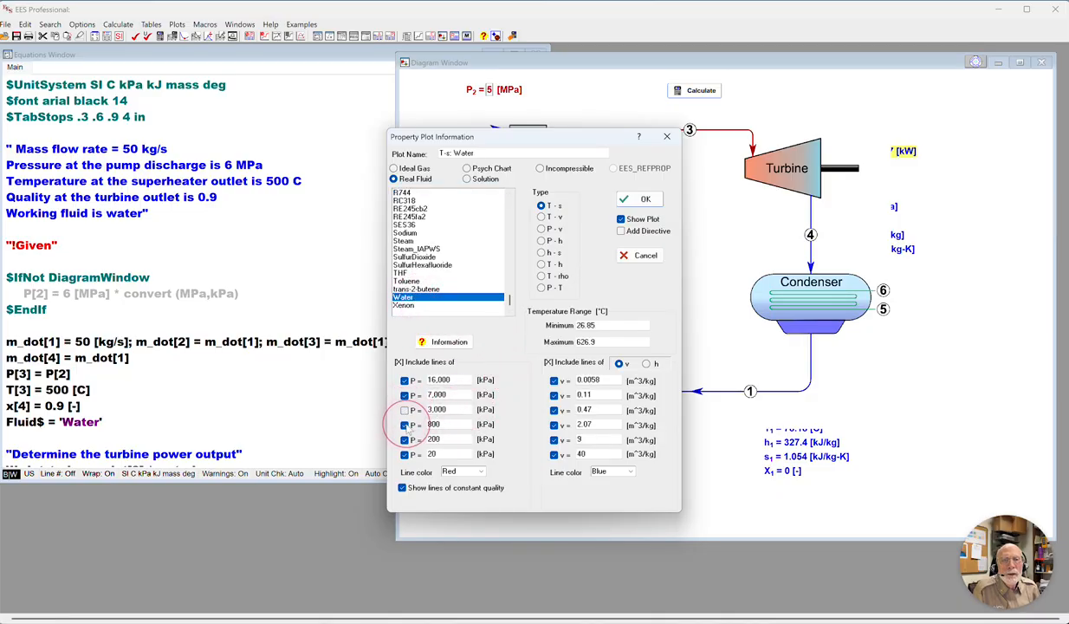
click(405, 425)
click(405, 439)
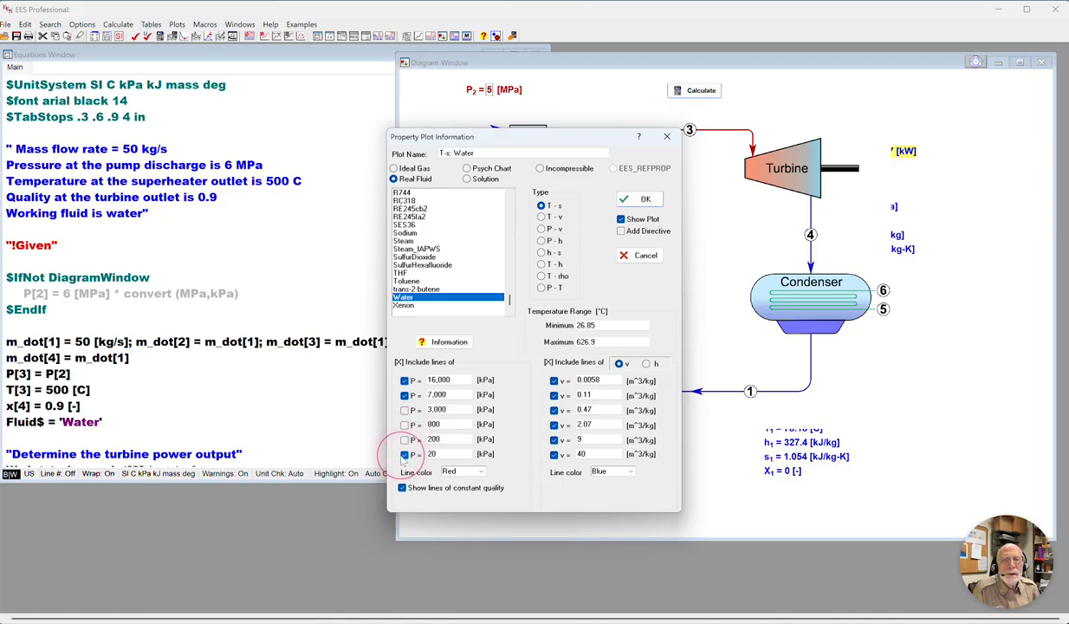
click(404, 454)
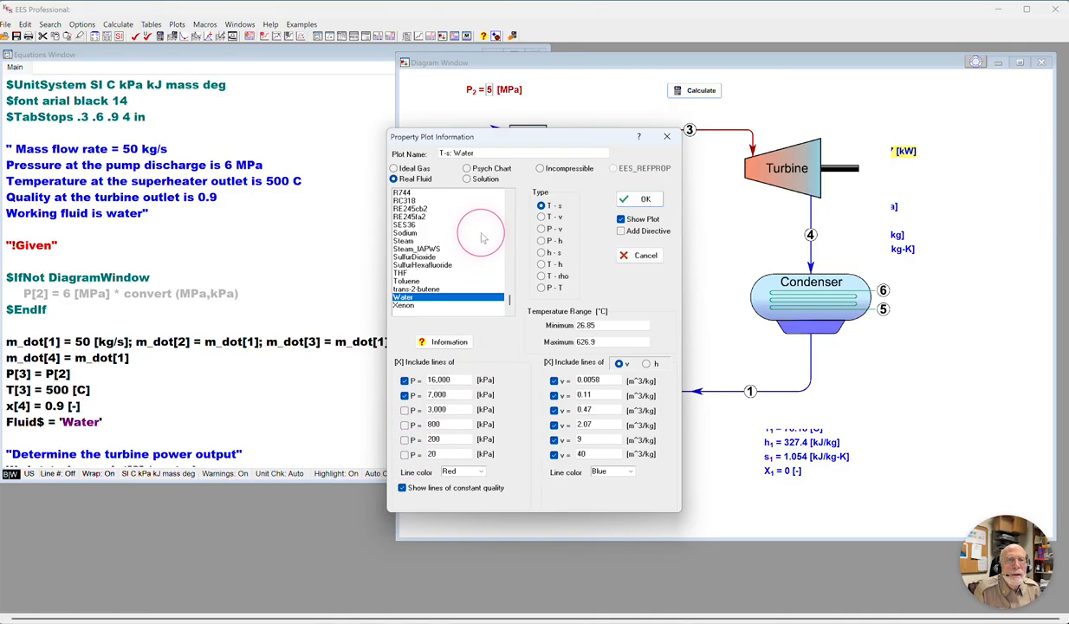
double_click(458, 381)
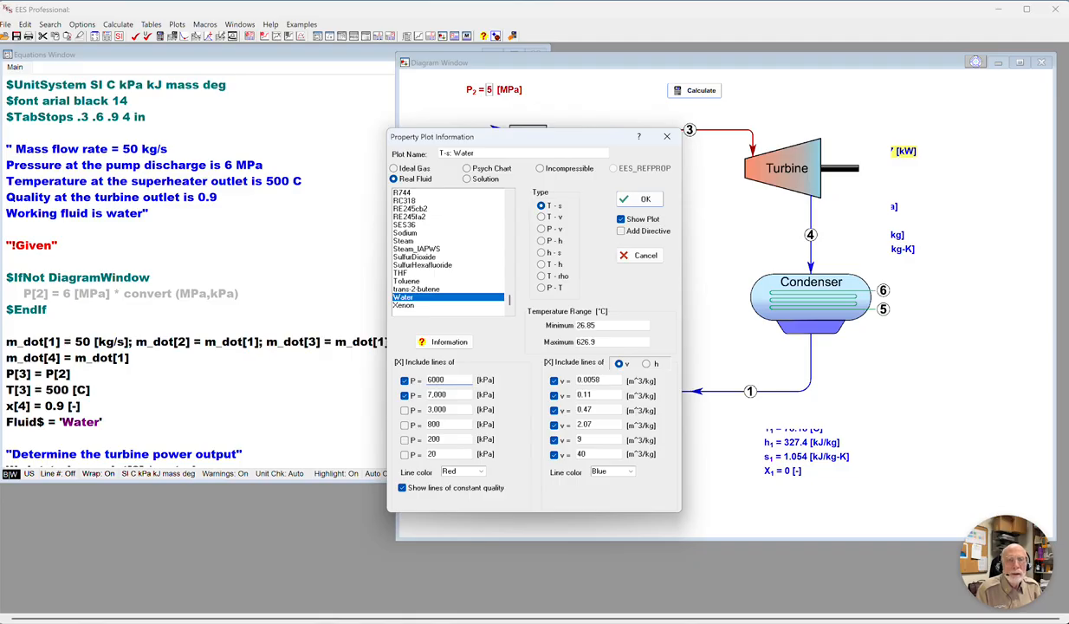
double_click(447, 395)
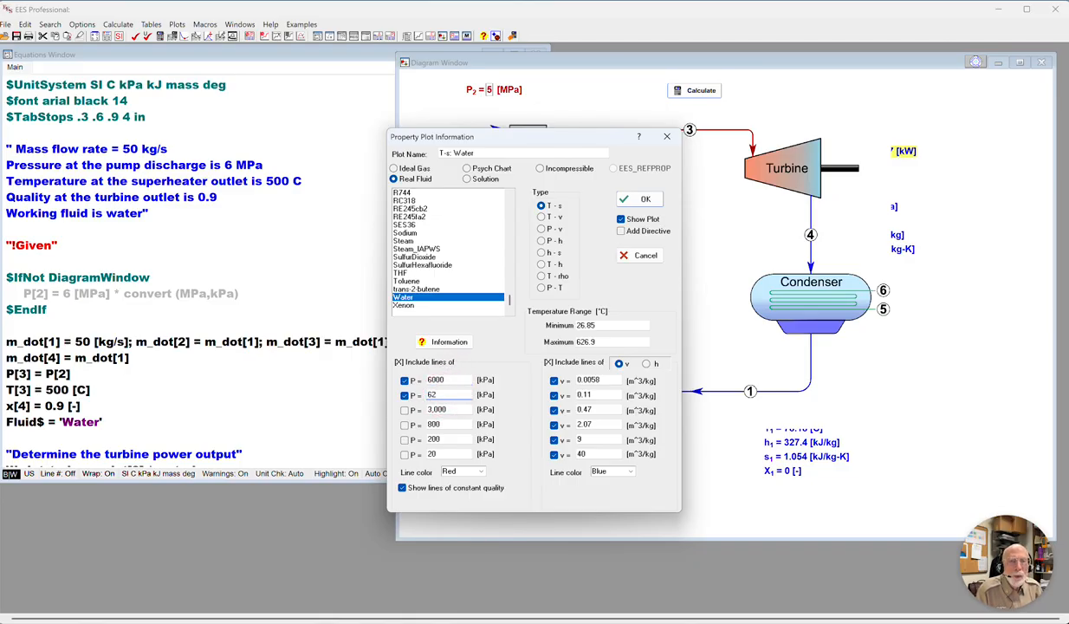
- Exclude all constant specific volume lines from the water property plot
click(530, 370)
click(552, 364)
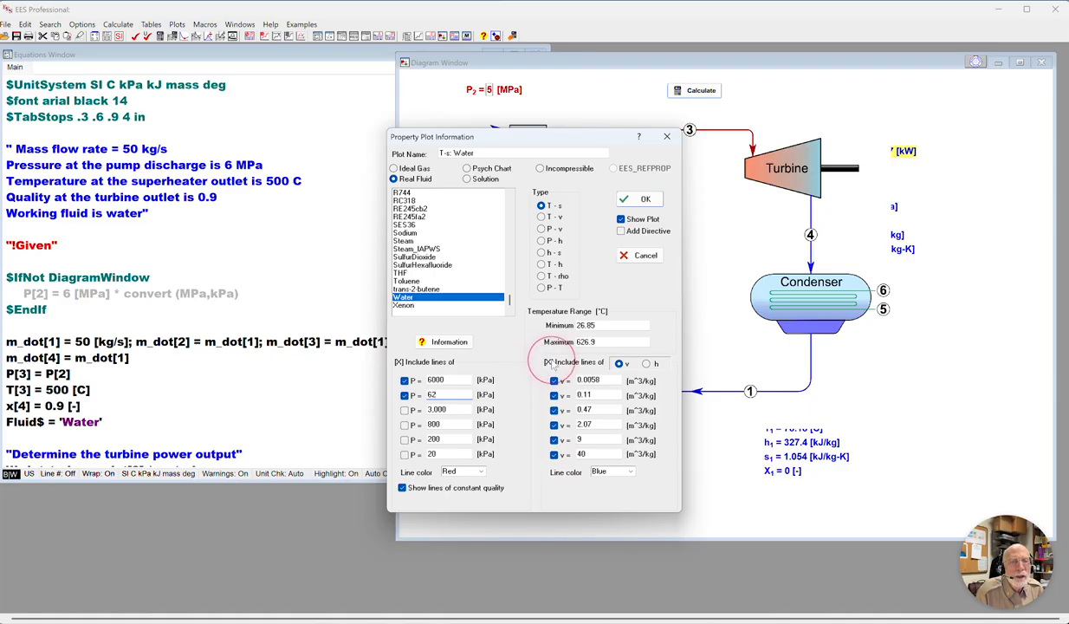
click(549, 364)
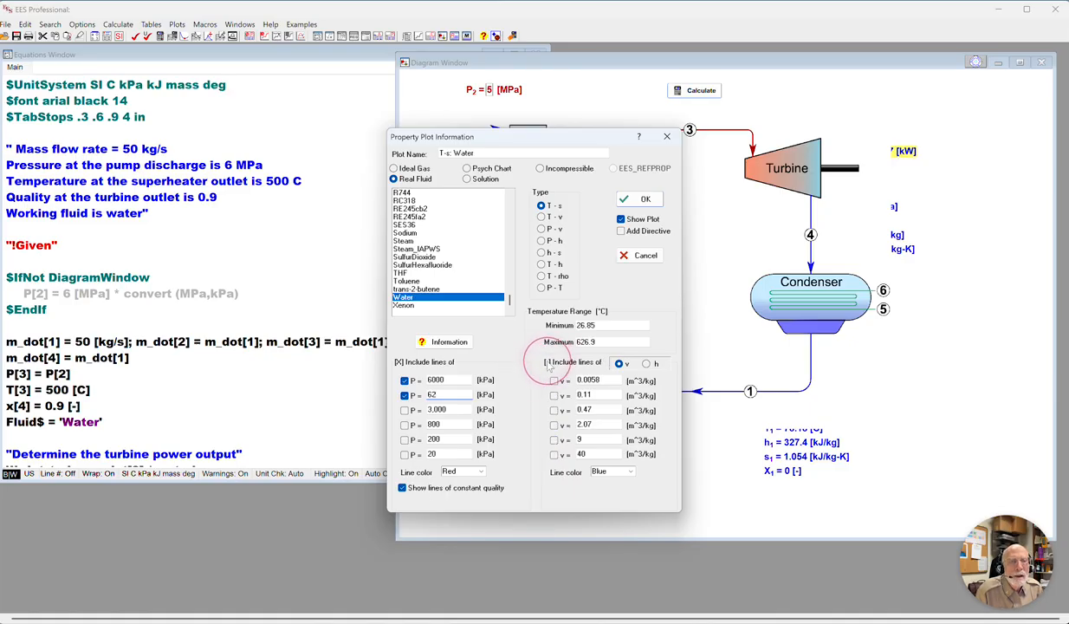
click(526, 381)
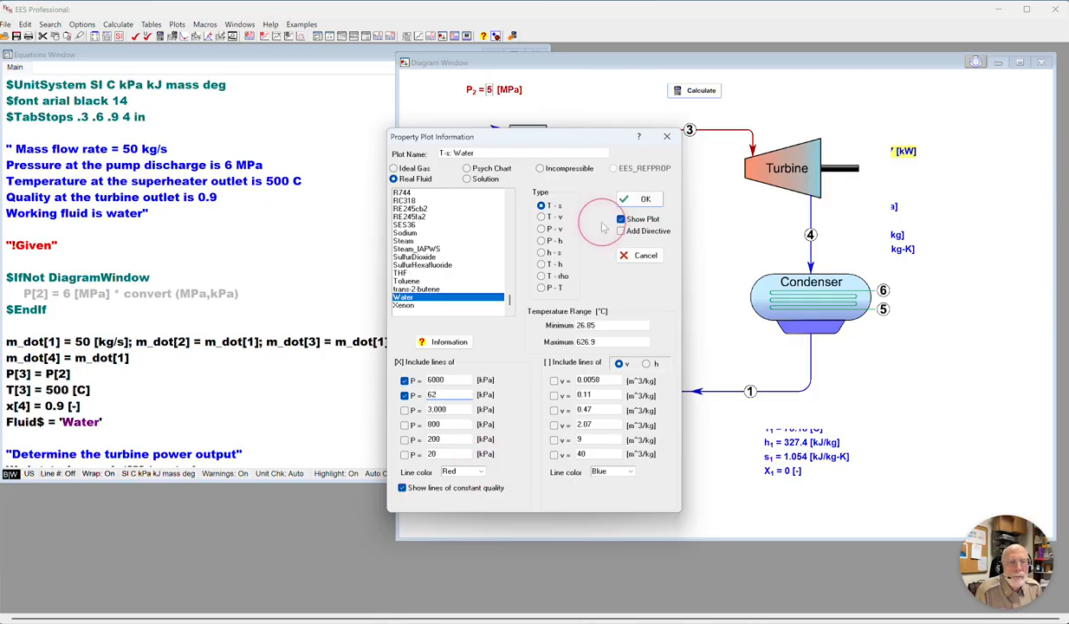
- Set the constant-pressure line color to Blue and generate the T-s plot for water
click(482, 471)
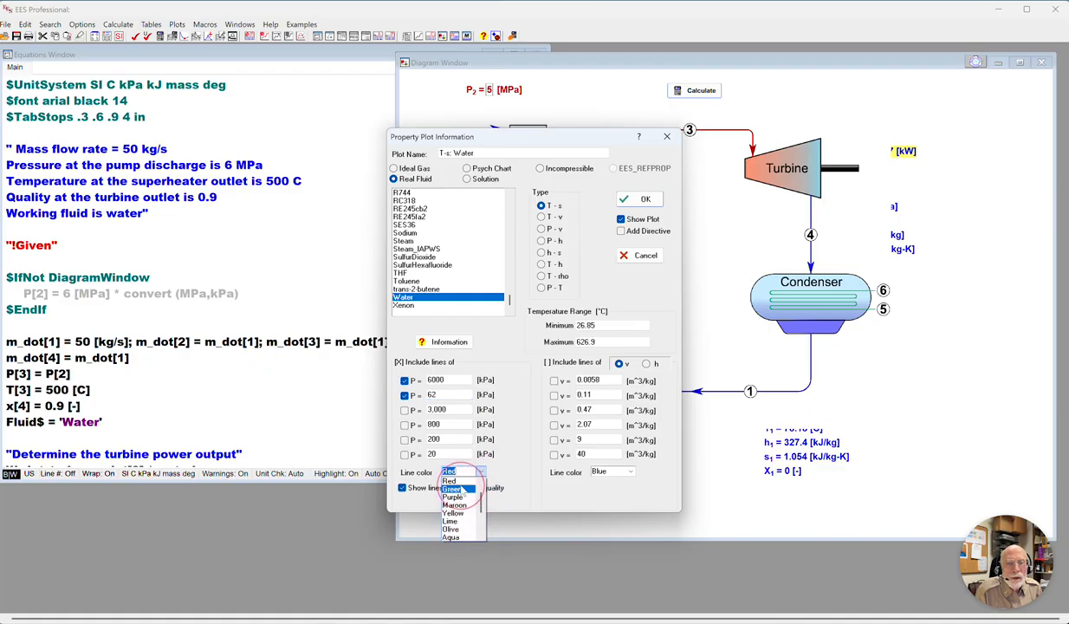
scroll(464, 490, up, 1)
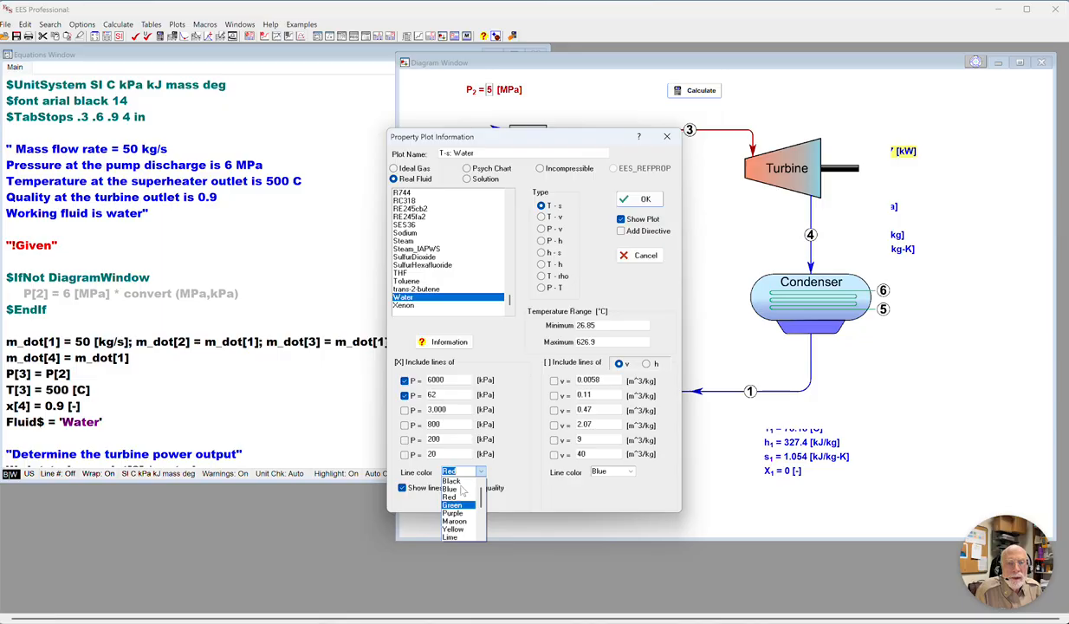
click(450, 488)
click(627, 375)
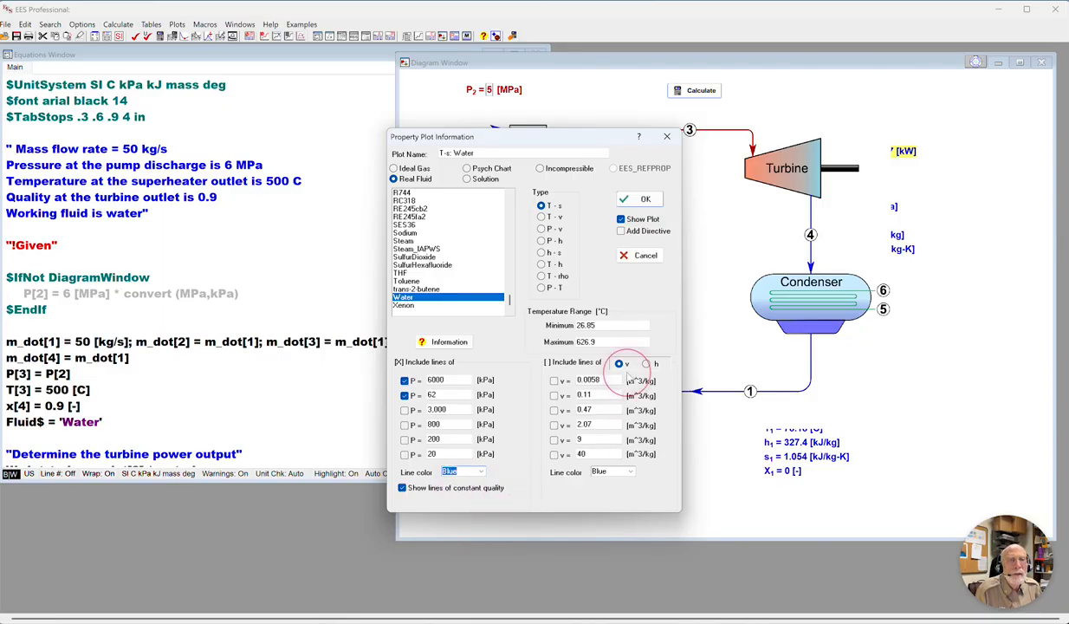
click(643, 200)
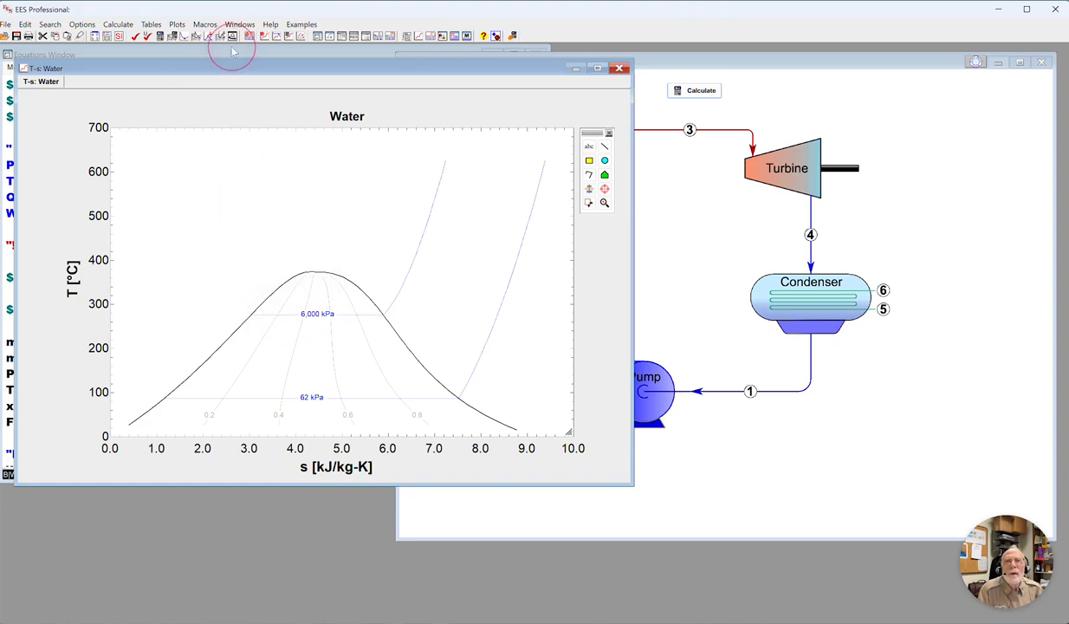
- Set up an automatically updating Arrays Table overlay on the T-s plot, with s[i] on the lower X-scale and T[i] on the left Y-scale
click(177, 24)
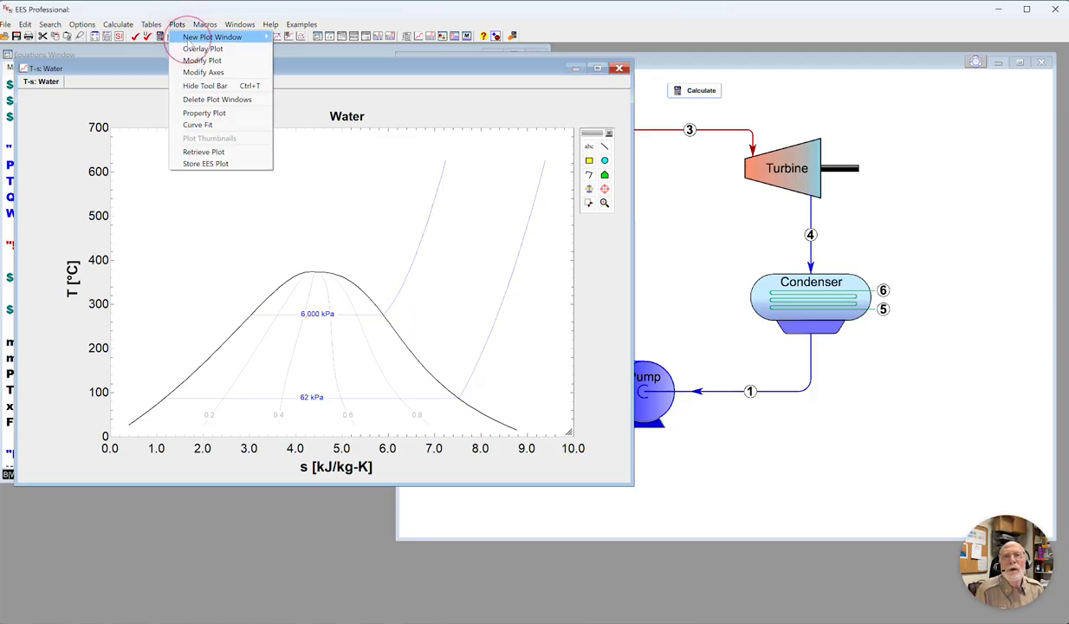
click(237, 18)
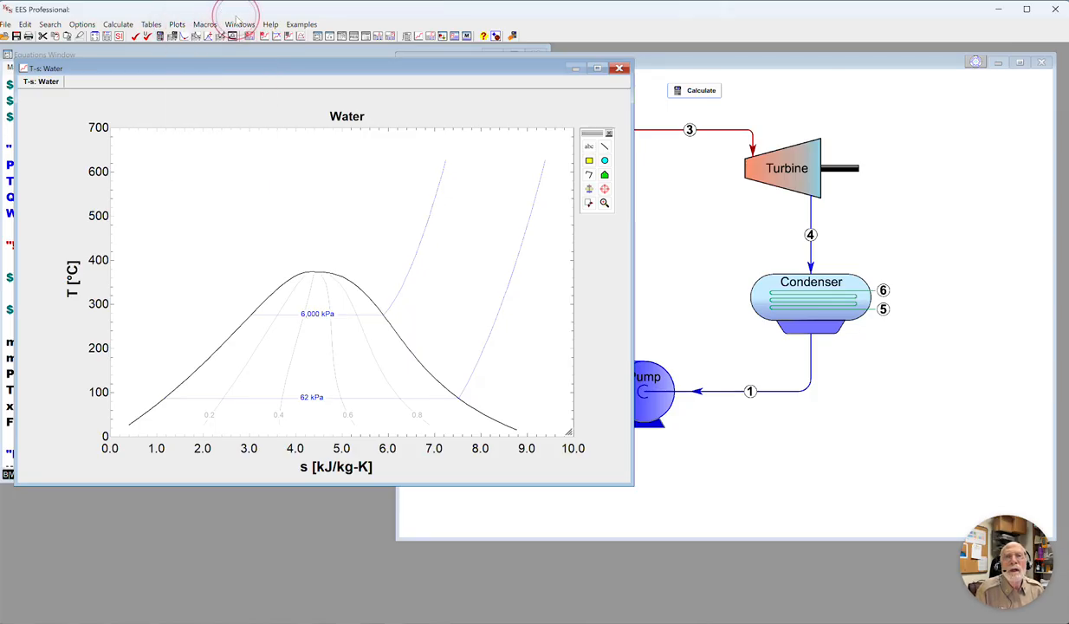
click(278, 38)
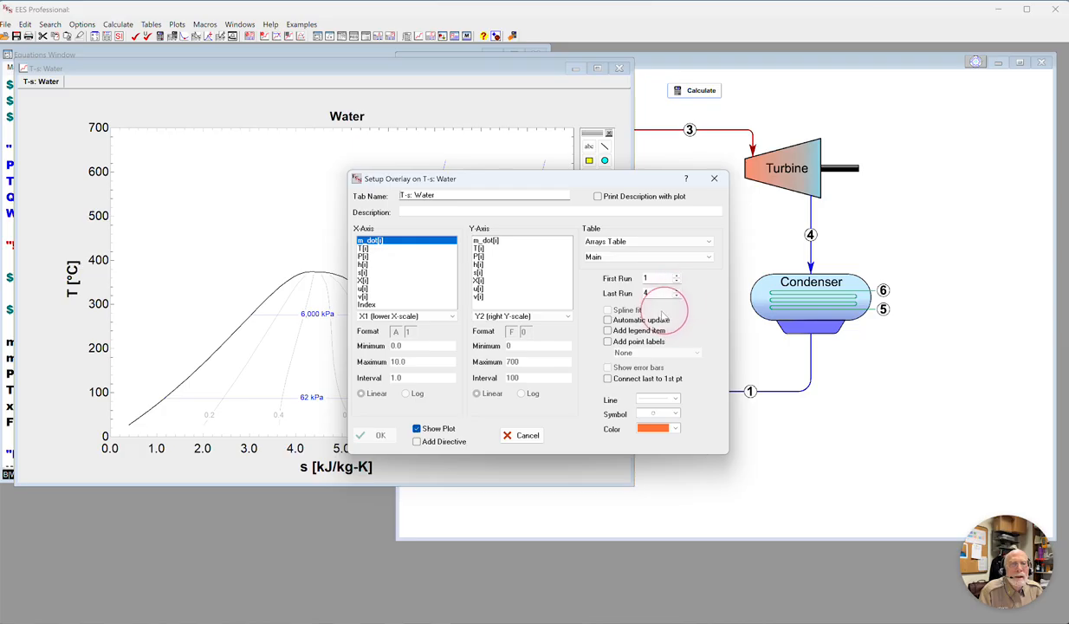
click(608, 320)
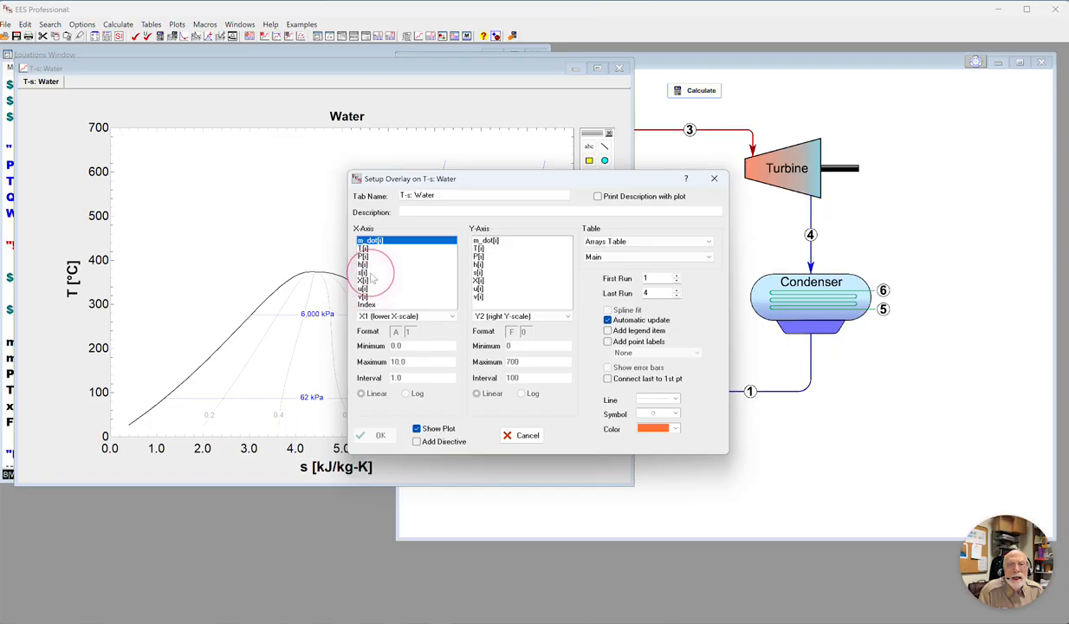
click(371, 273)
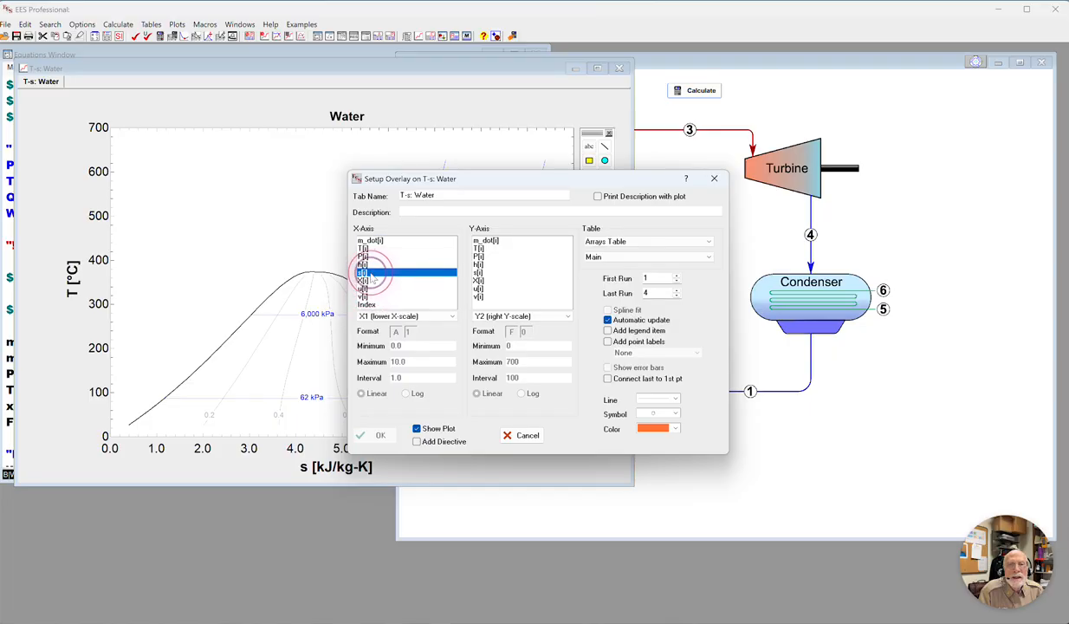
click(492, 250)
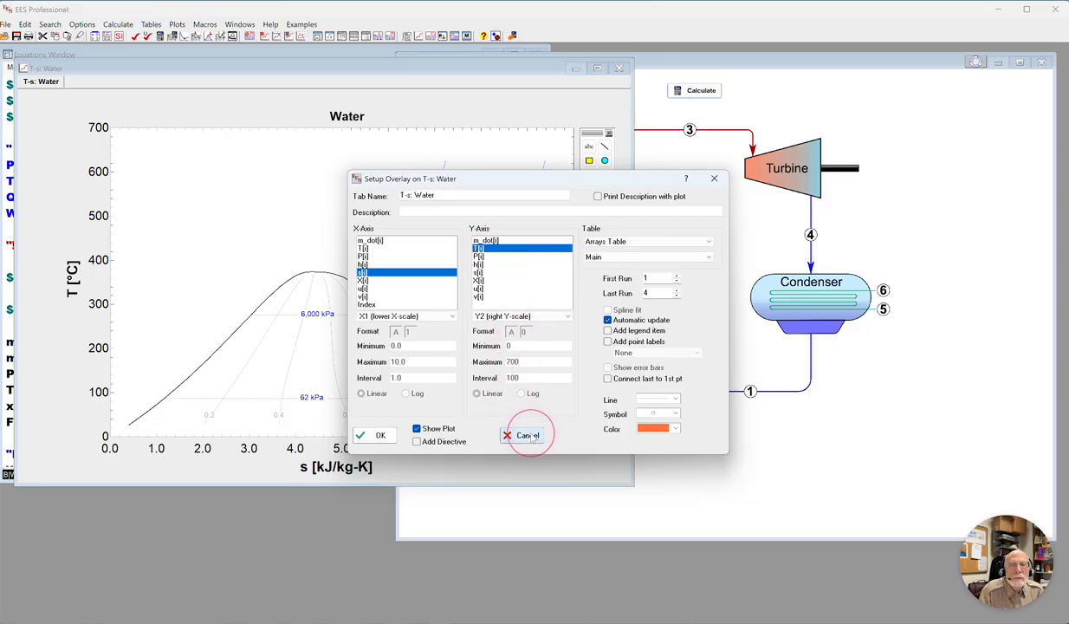
click(569, 319)
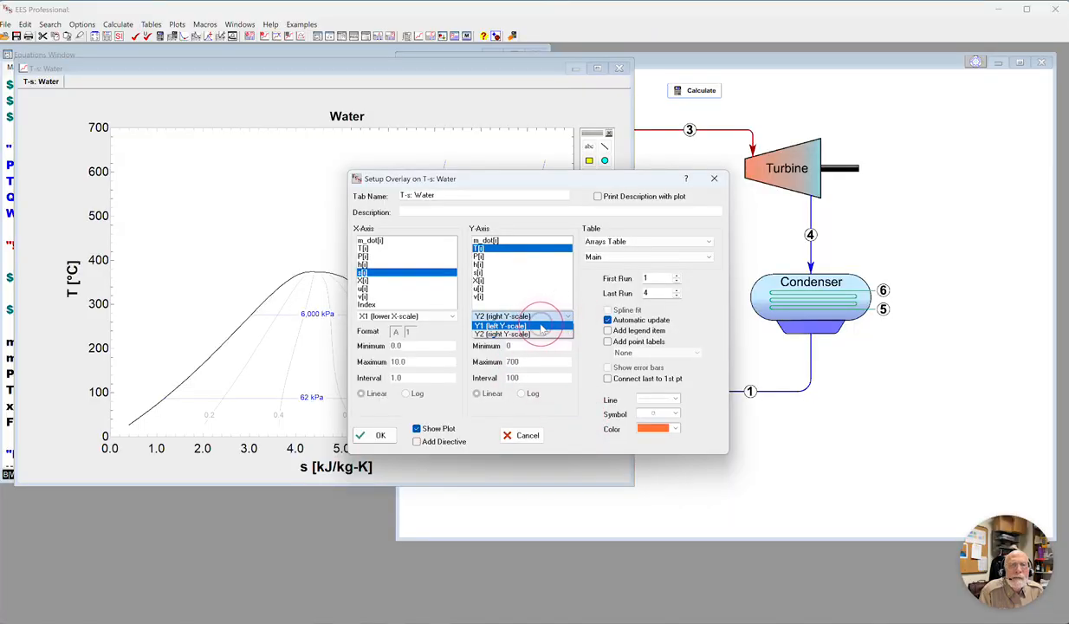
click(540, 328)
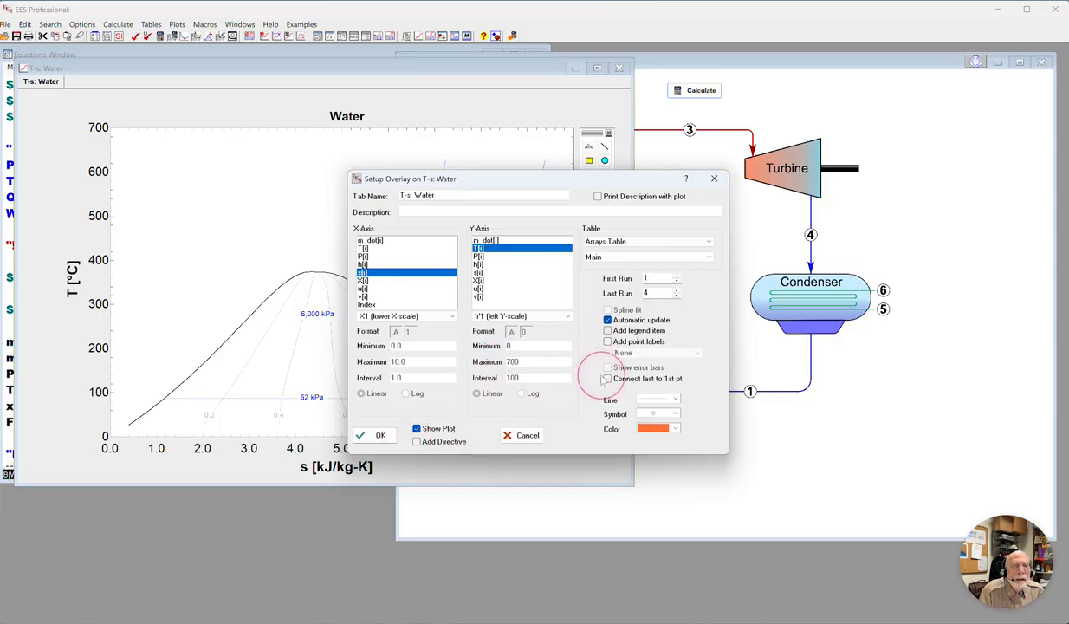
- Format the overlay with filled circle symbols and a heavier solid red line, and add it to the T-s plot
click(675, 415)
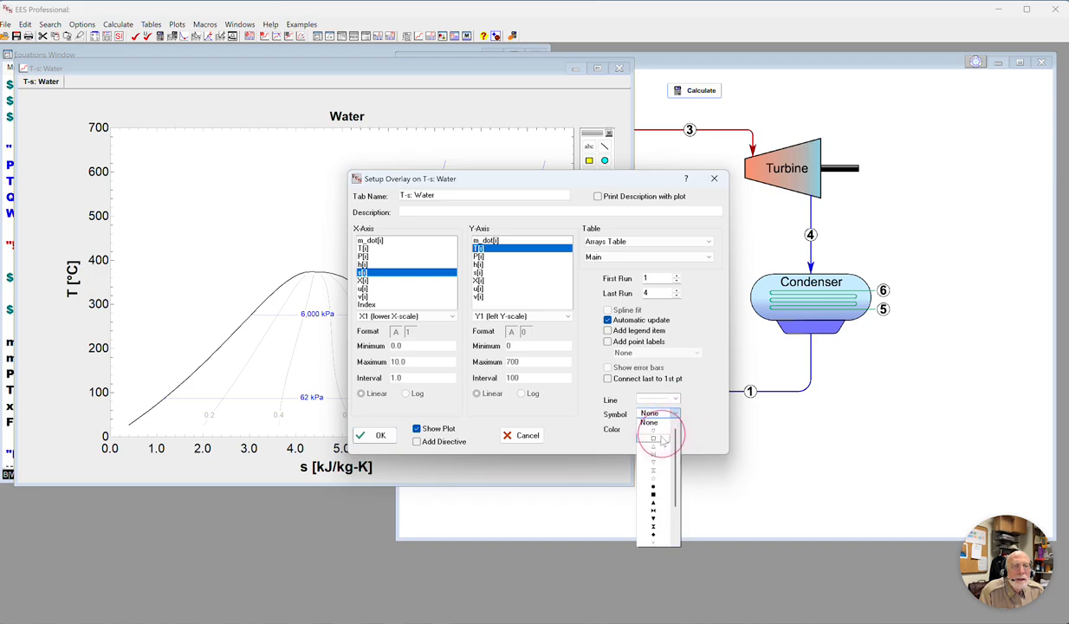
click(653, 488)
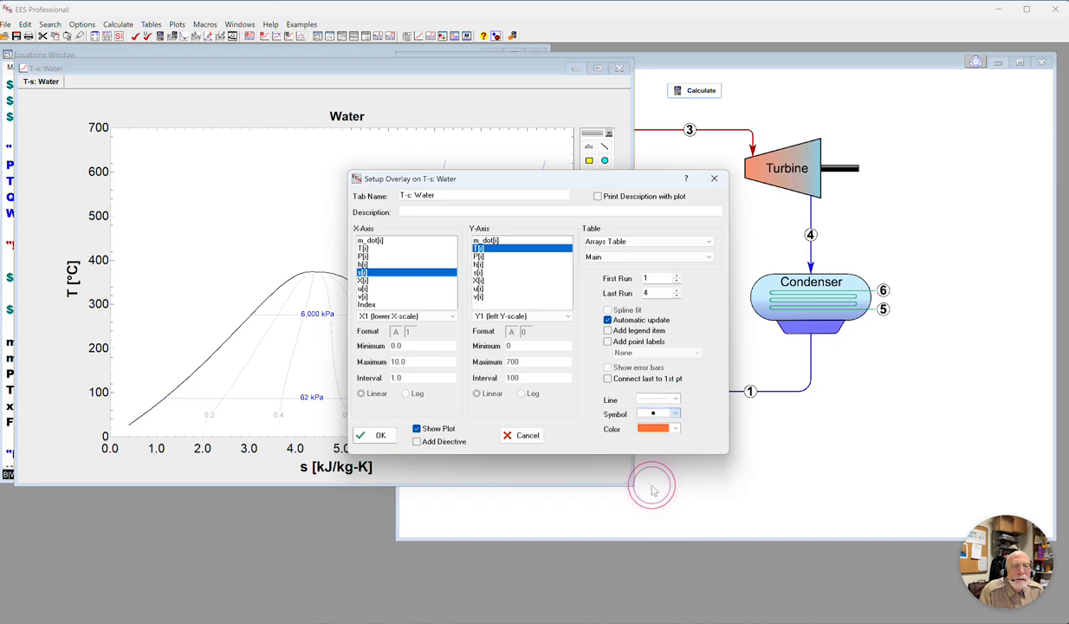
click(674, 401)
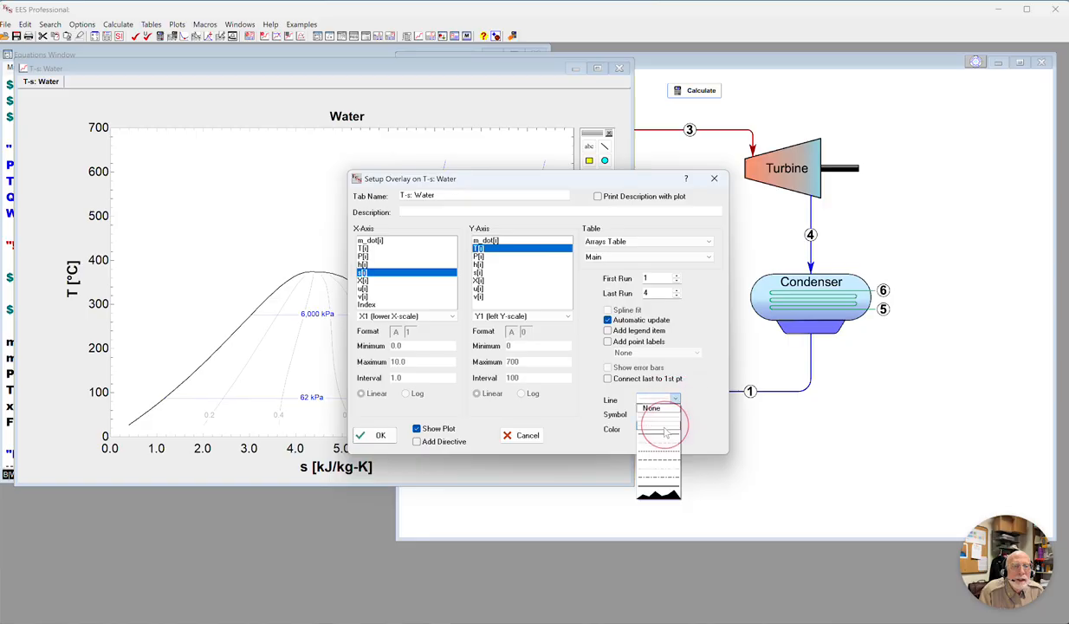
click(663, 441)
click(674, 428)
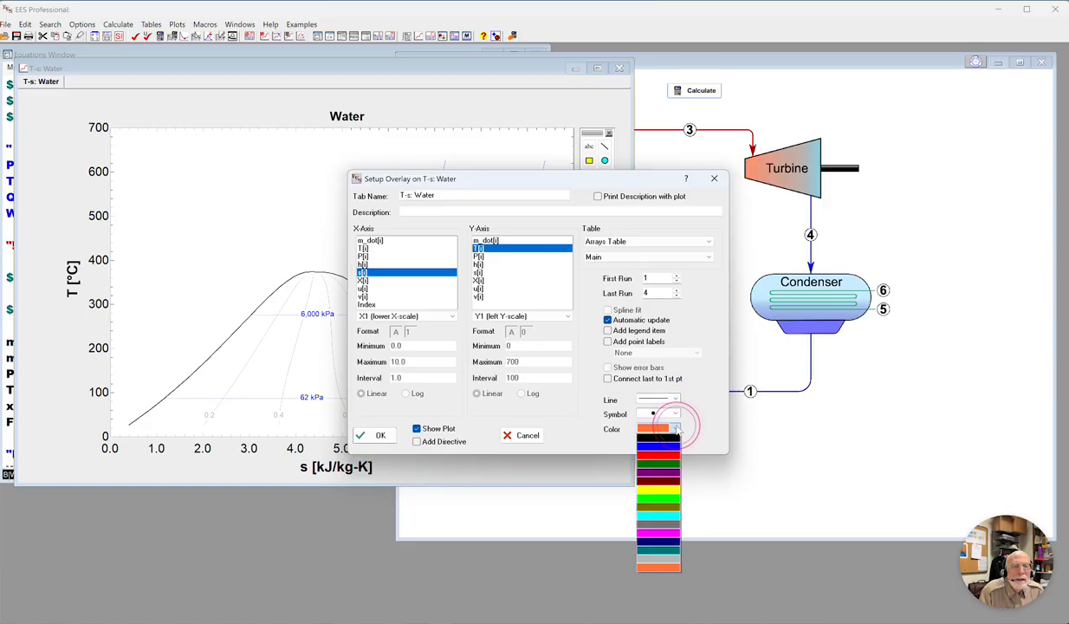
click(657, 456)
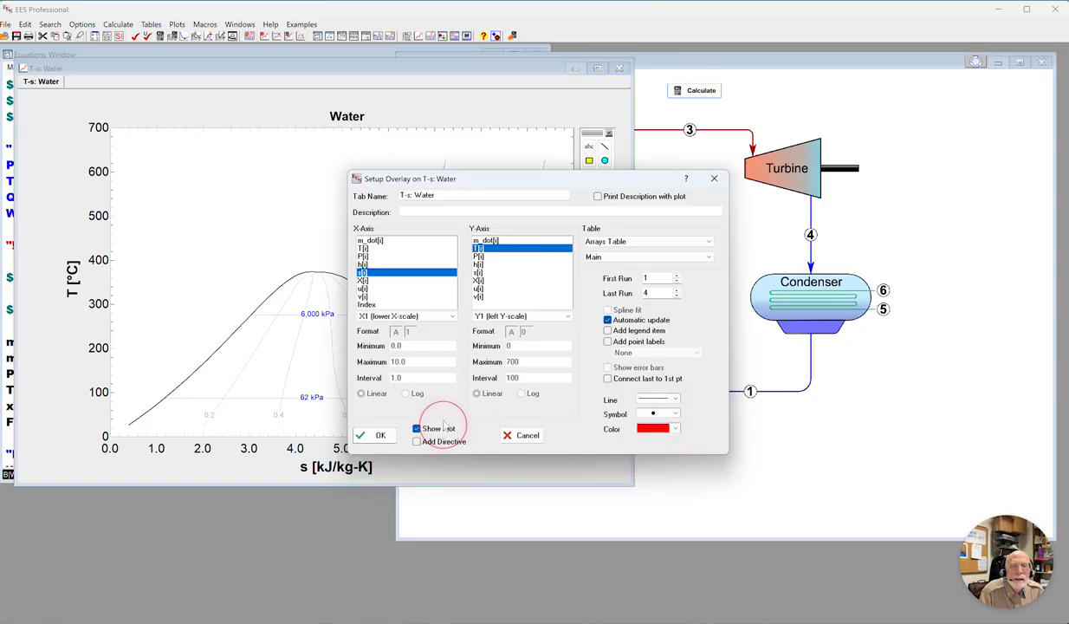
click(380, 436)
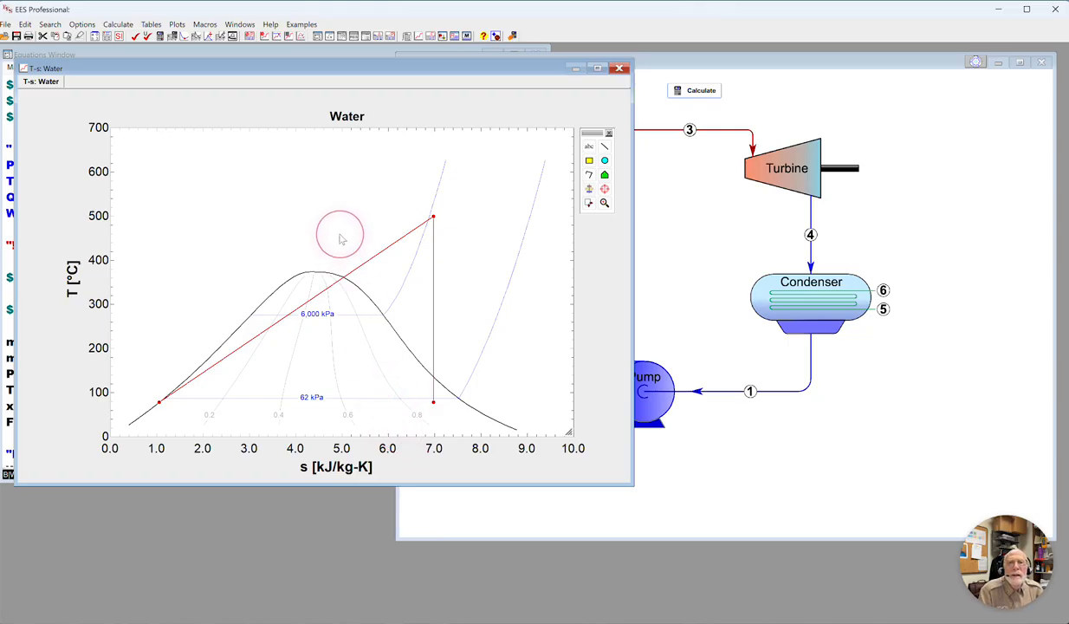
double_click(404, 237)
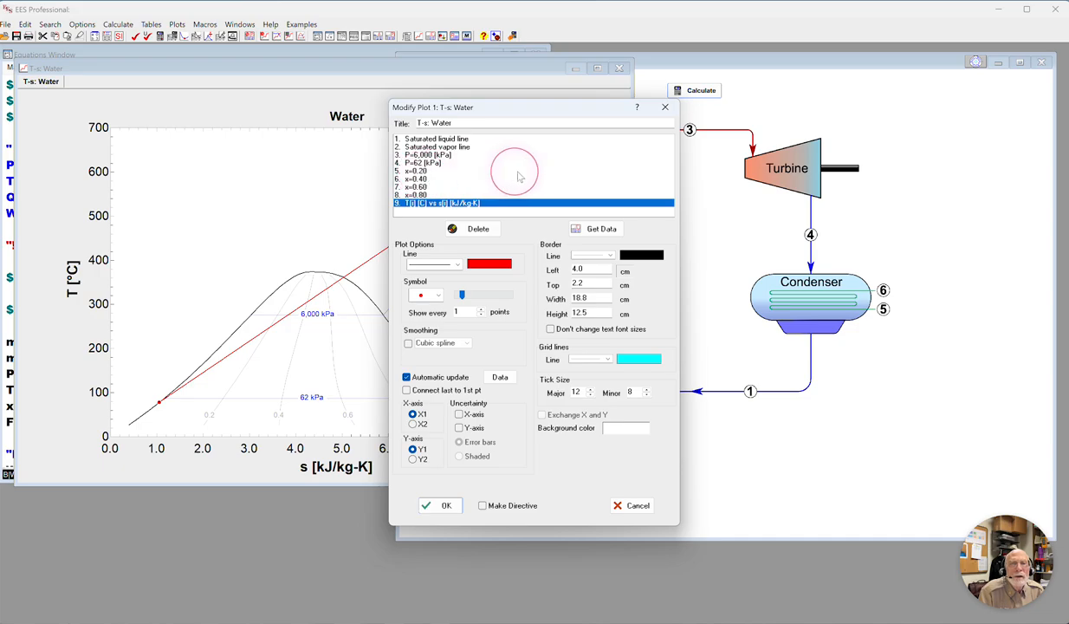
click(479, 229)
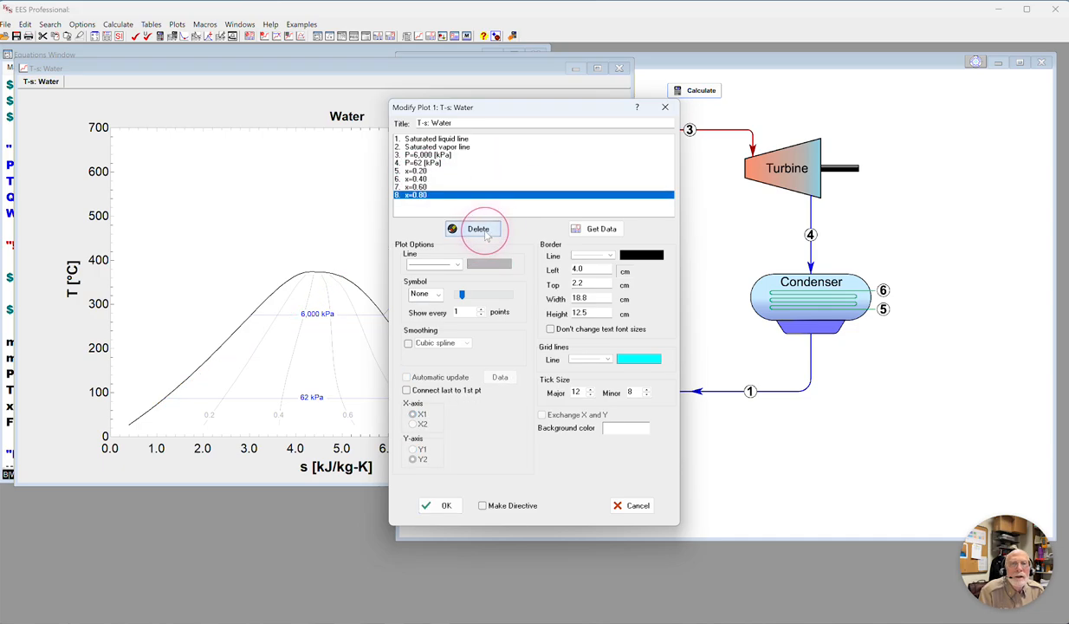
click(637, 506)
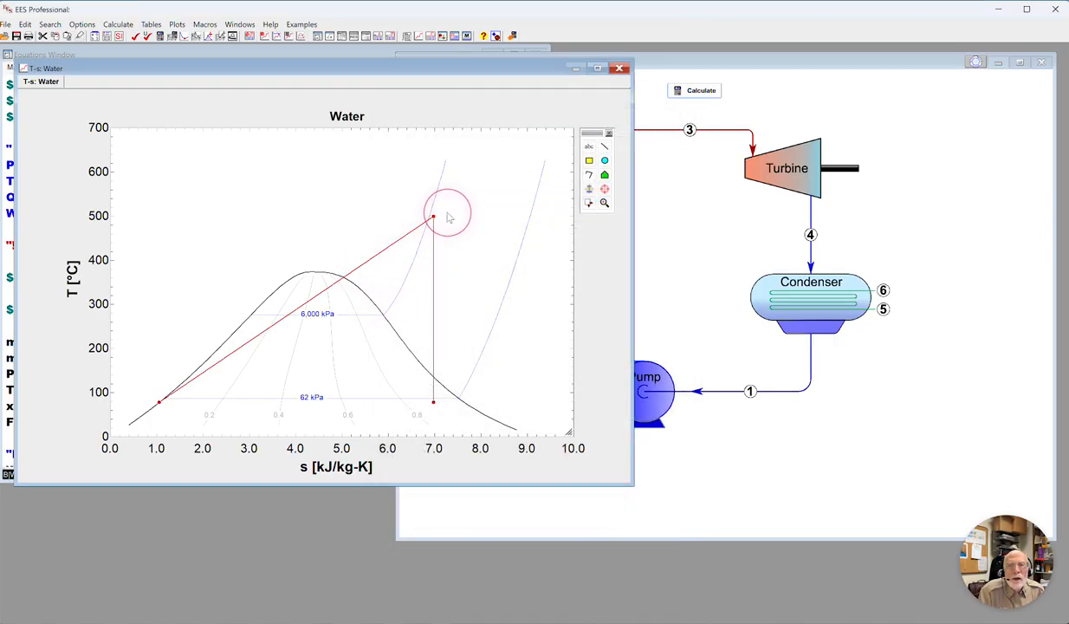
- Delete the T[i] versus s[i] overlay from the T-s plot for water
double_click(393, 248)
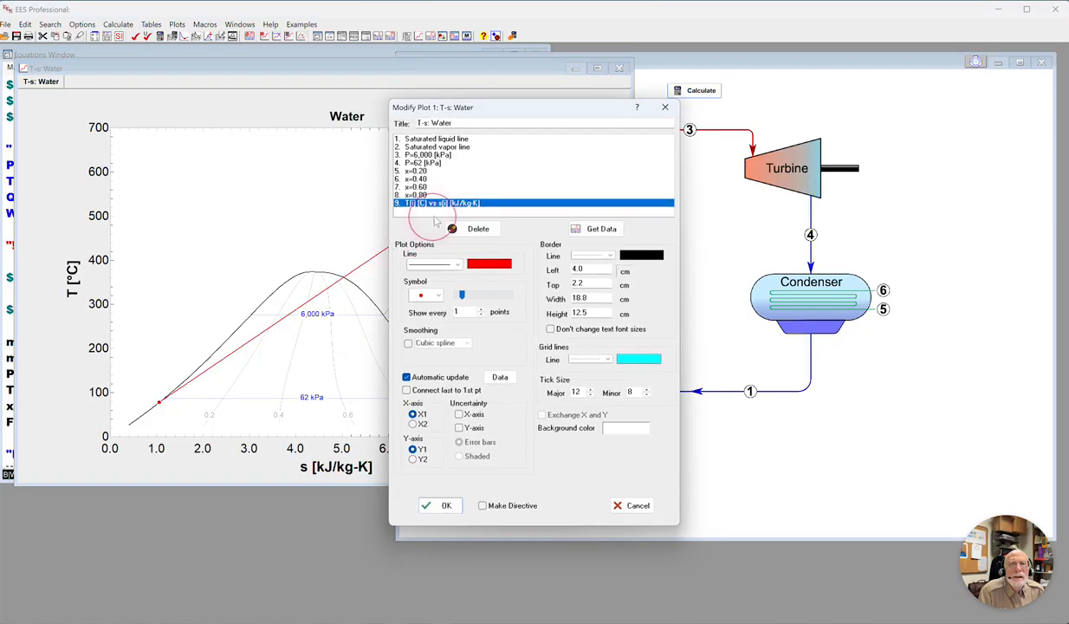
click(478, 230)
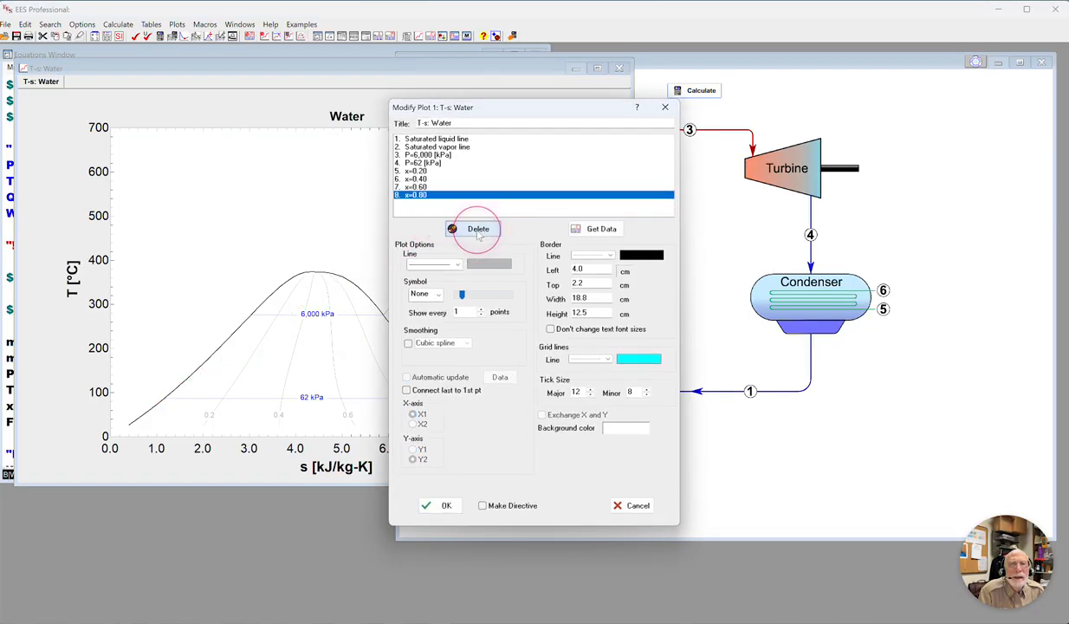
click(439, 502)
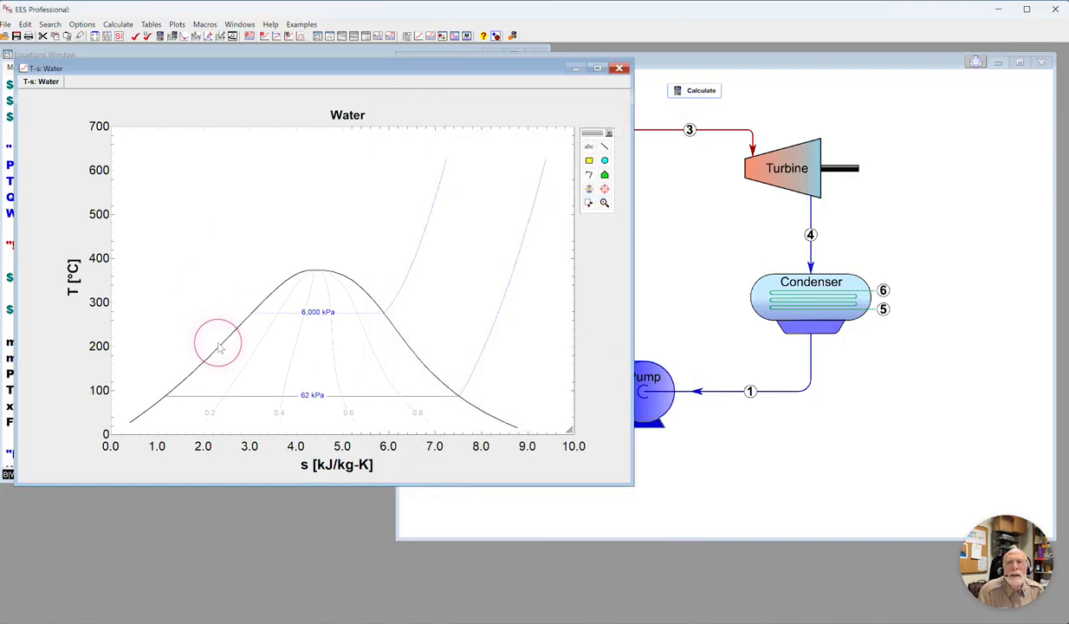
- Start a new overlay on the T-s plot with s[i] on the lower X-scale and T[i] on the left Y-scale
click(277, 39)
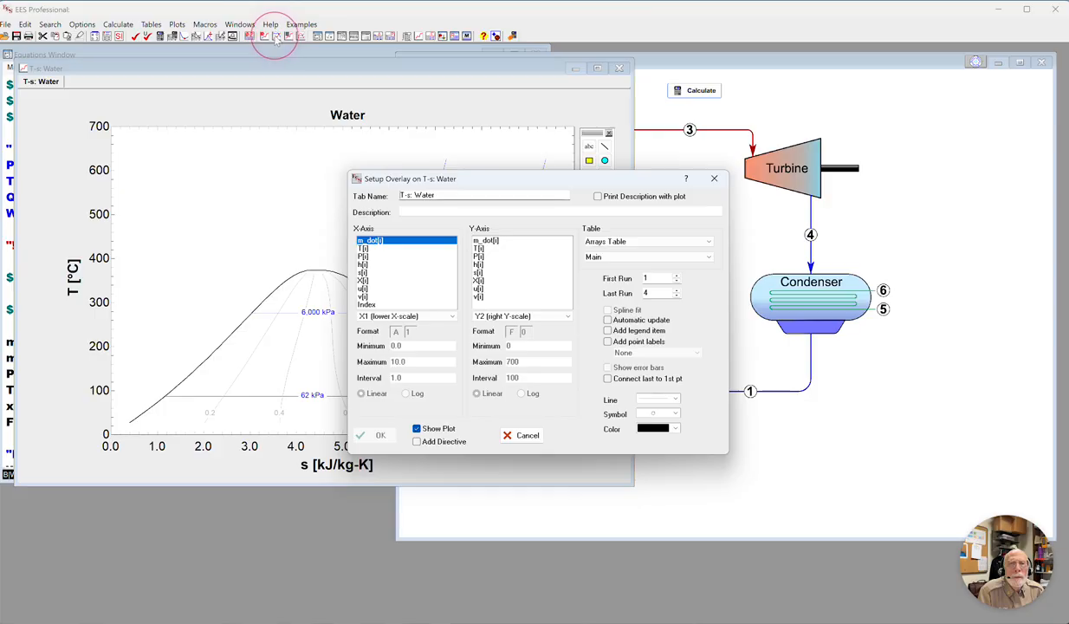
click(373, 273)
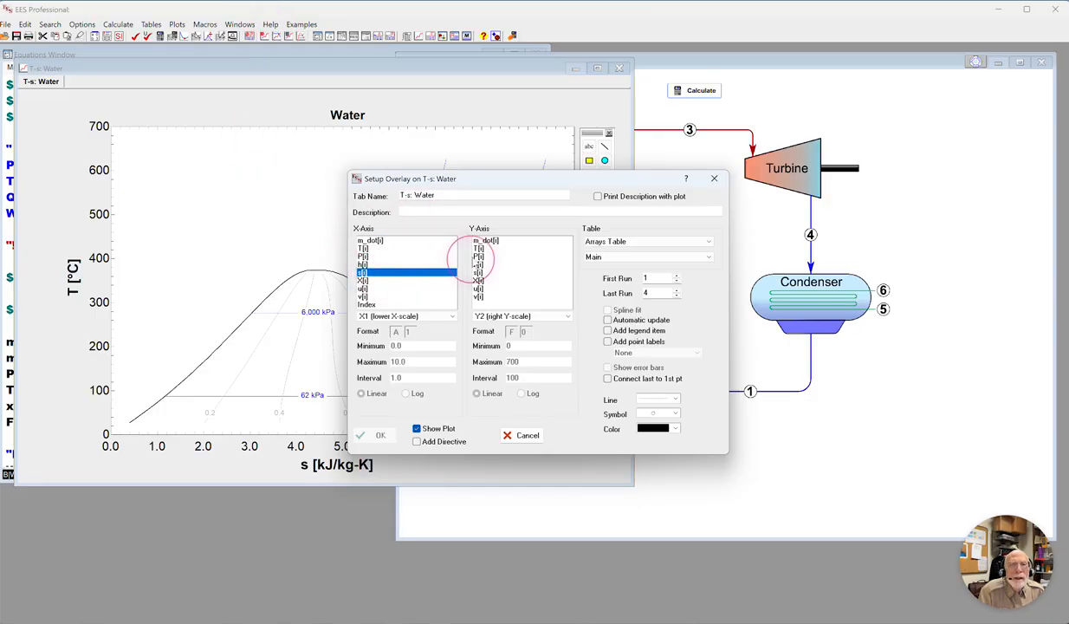
click(483, 249)
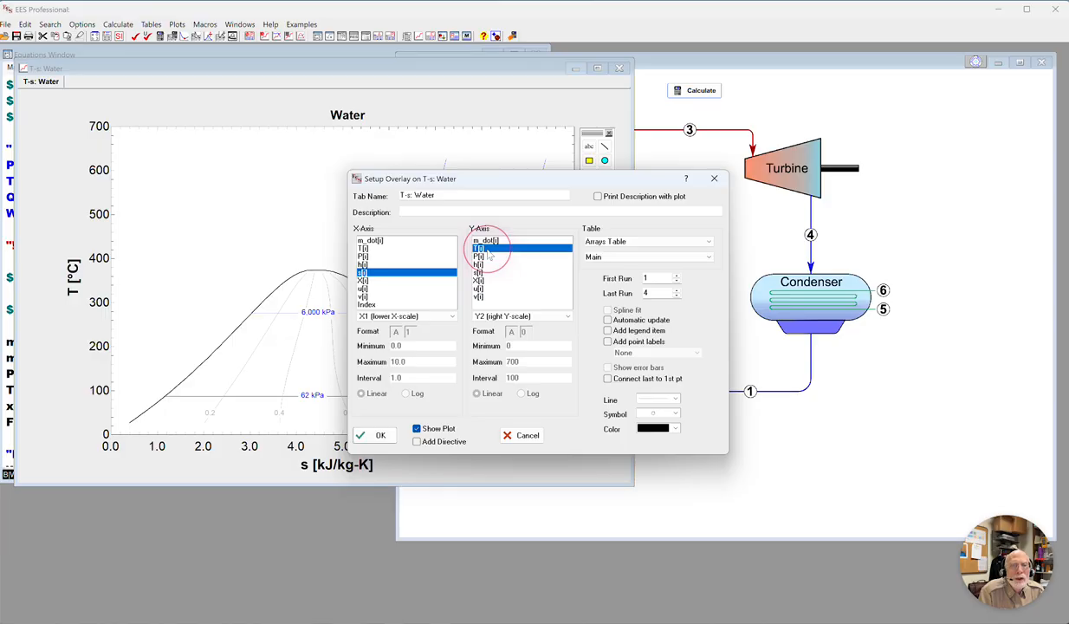
click(567, 316)
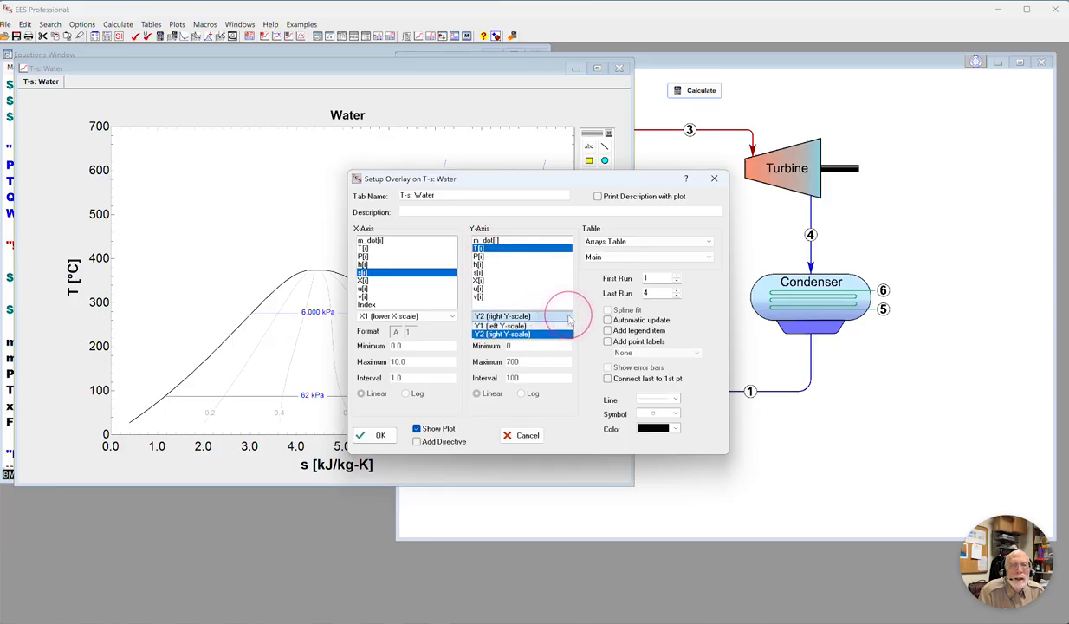
click(511, 326)
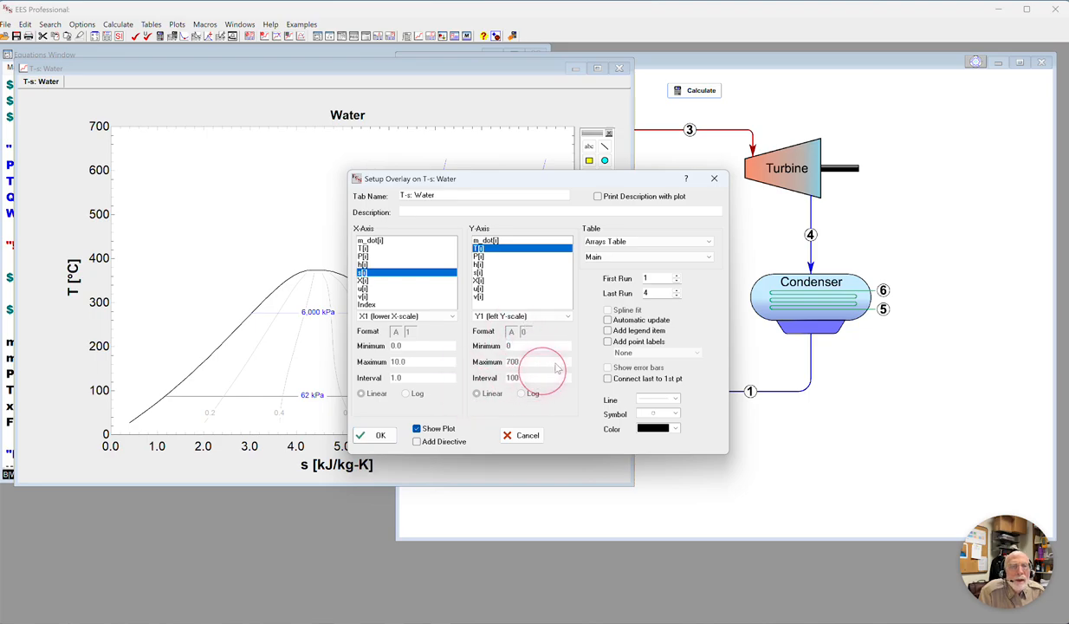
- Enable automatic update, subscript-number point labels, and the connection from the last point to the first for the overlay
click(609, 320)
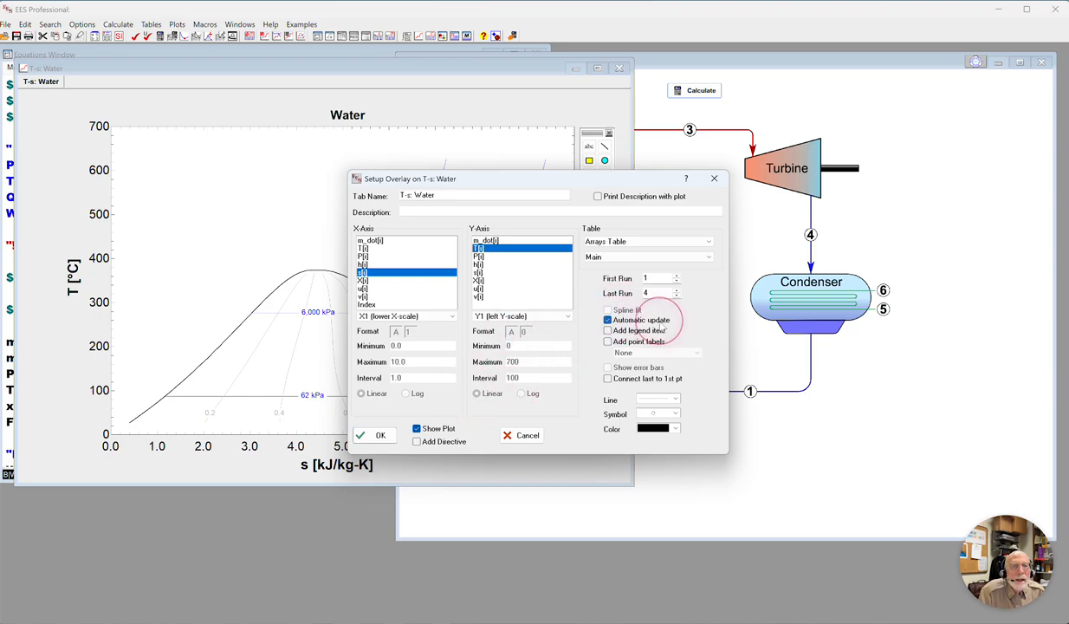
click(608, 342)
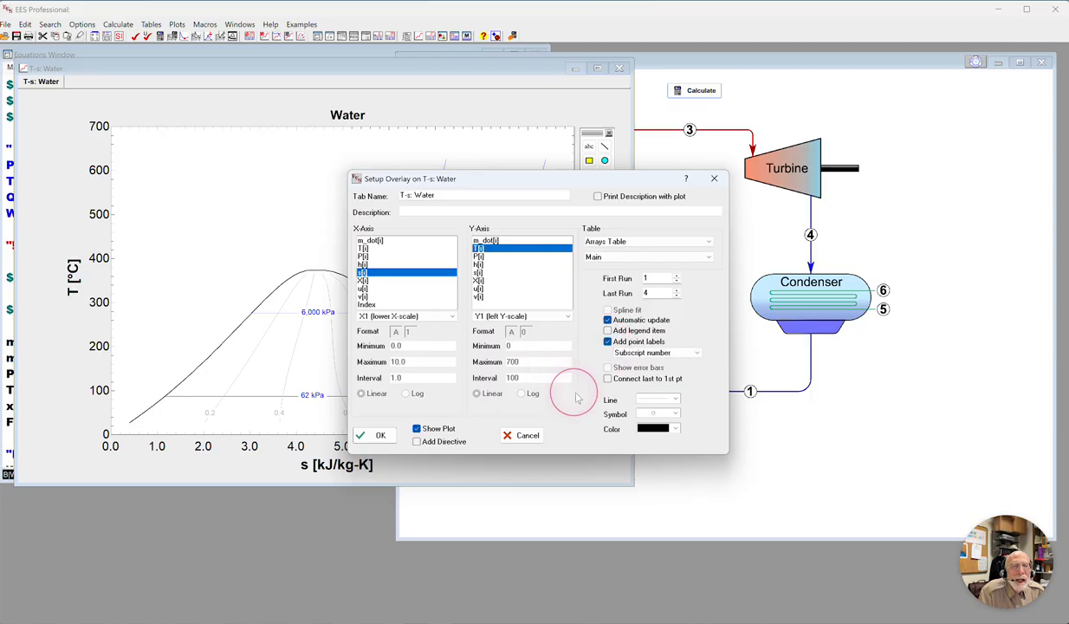
click(609, 381)
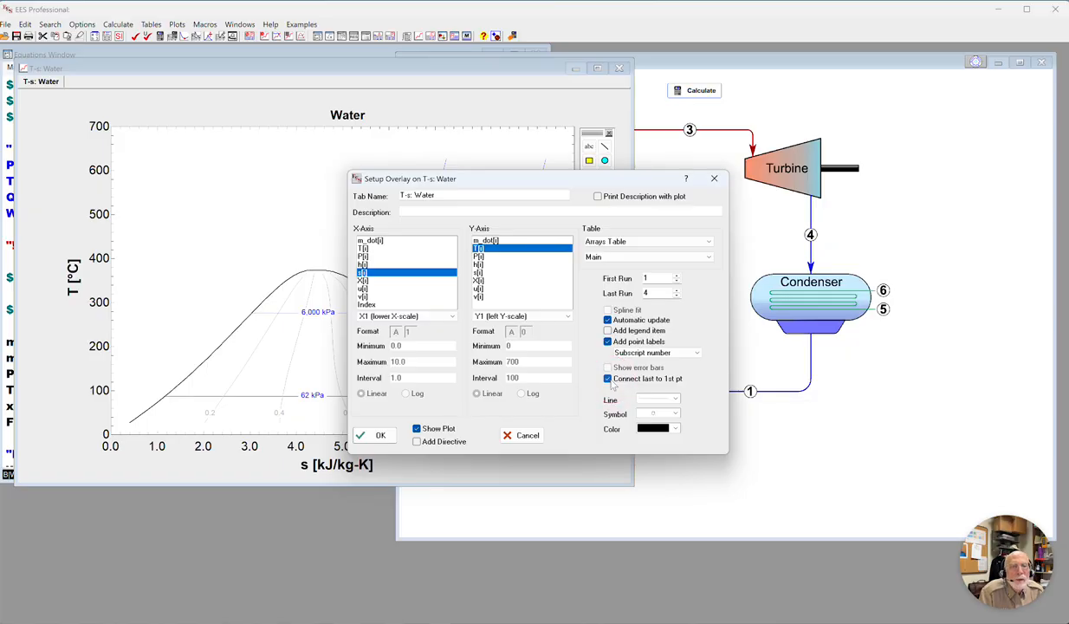
- Format the overlay as a heavier solid red line with filled circle symbols and apply it to the T-s plot
click(670, 399)
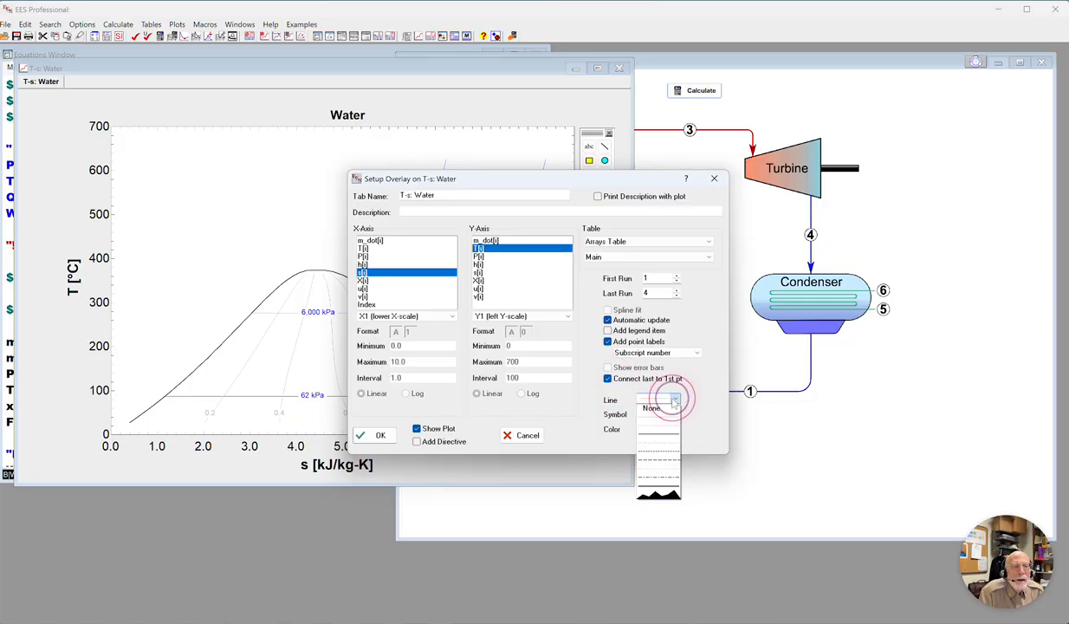
click(666, 424)
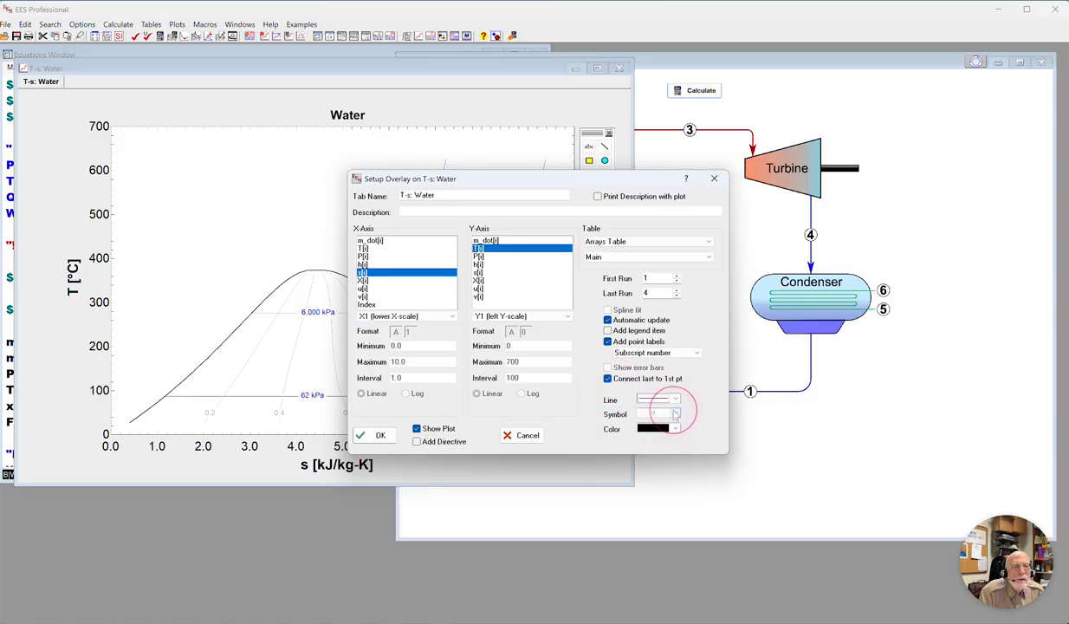
click(674, 414)
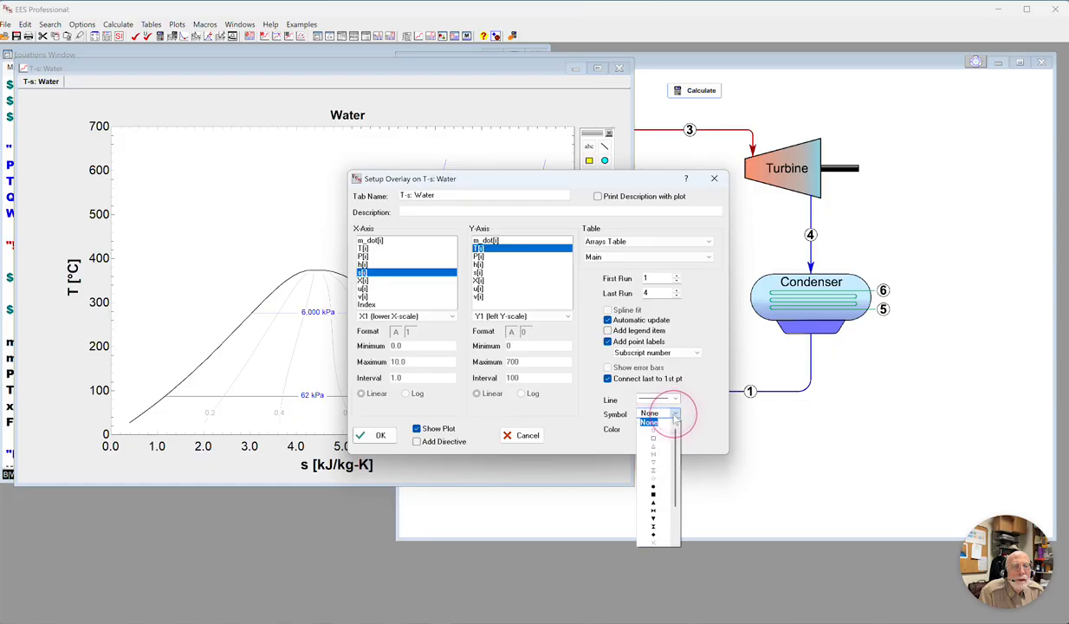
click(653, 489)
click(675, 429)
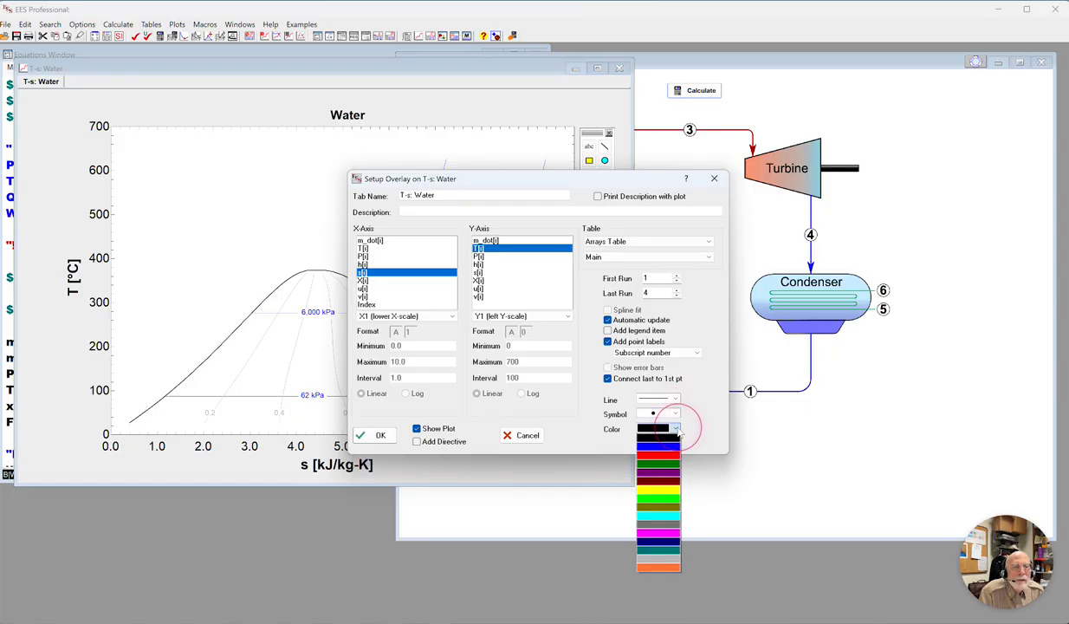
click(665, 455)
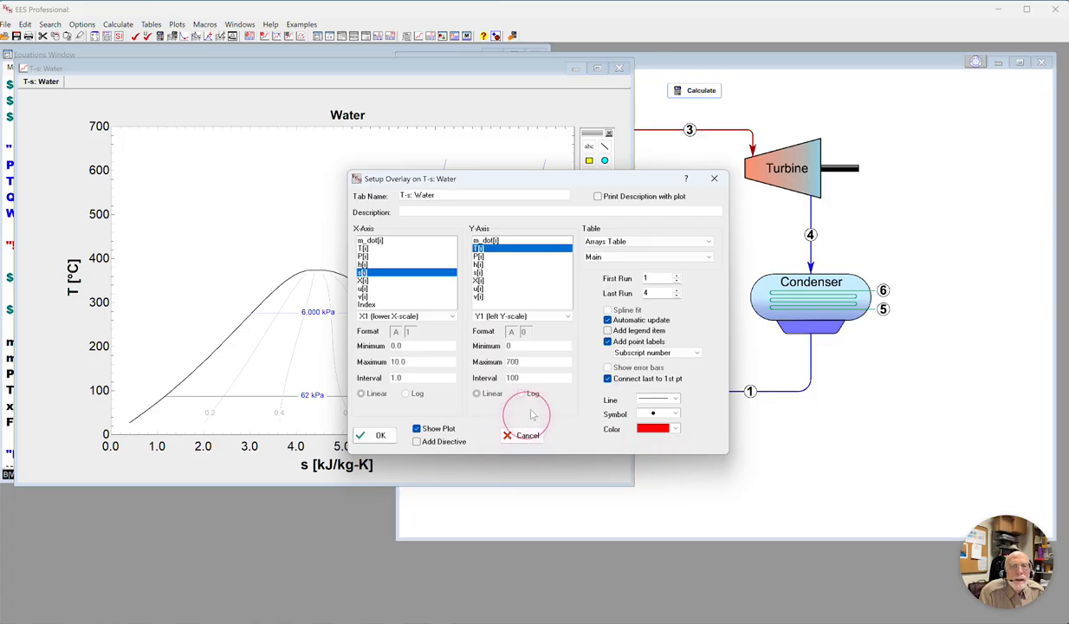
click(380, 436)
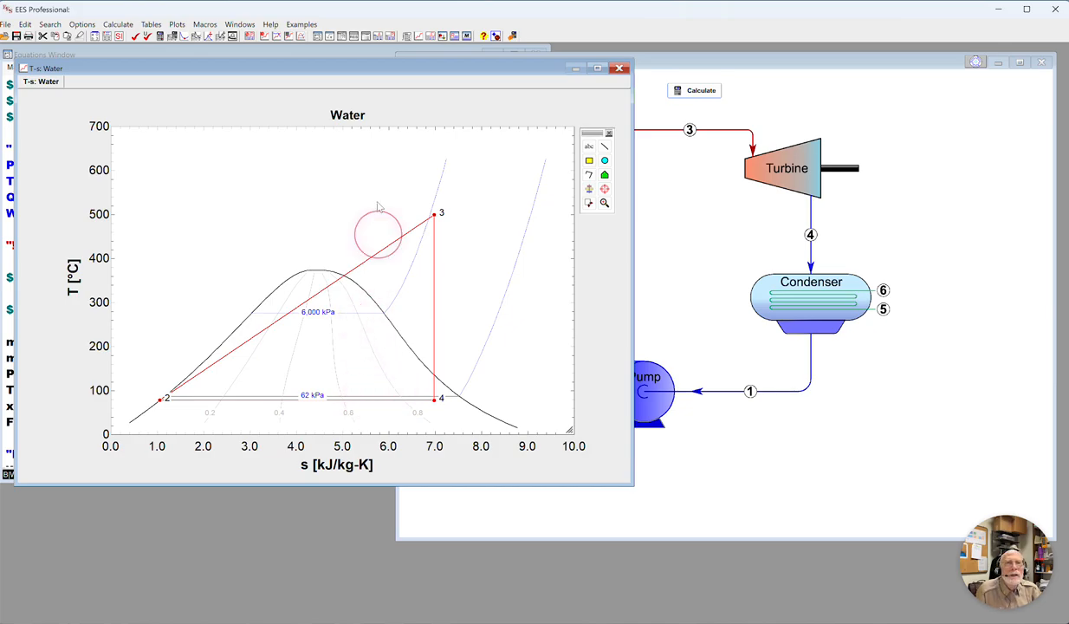
- Draw a line from state 2 to the saturated-liquid end of the 6,000 kPa isobar and make it a thicker maroon line
drag(379, 71, 499, 122)
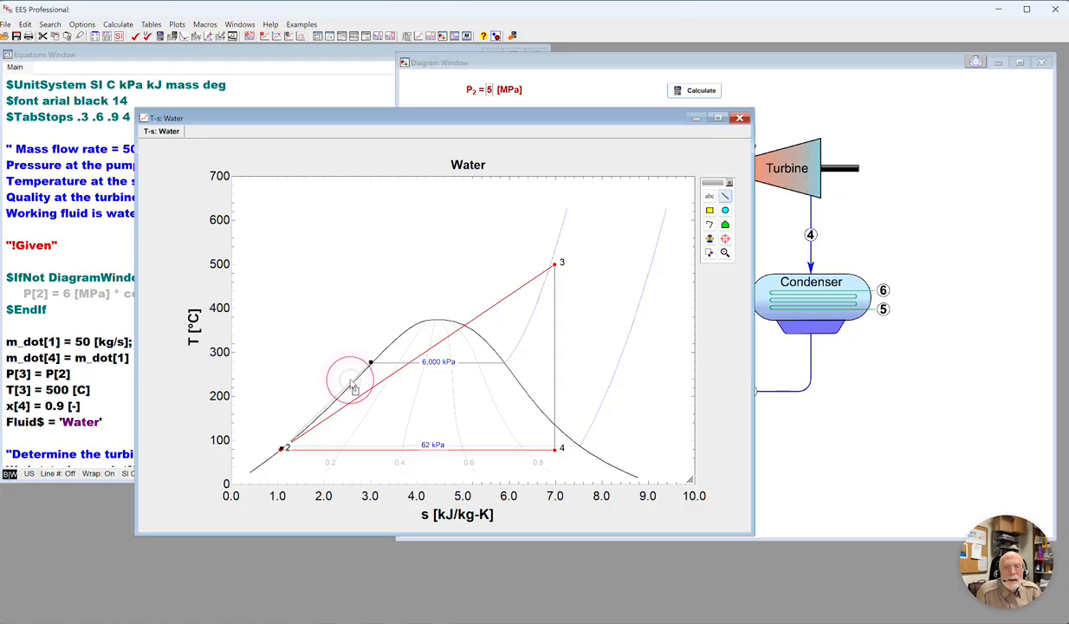
right_click(350, 385)
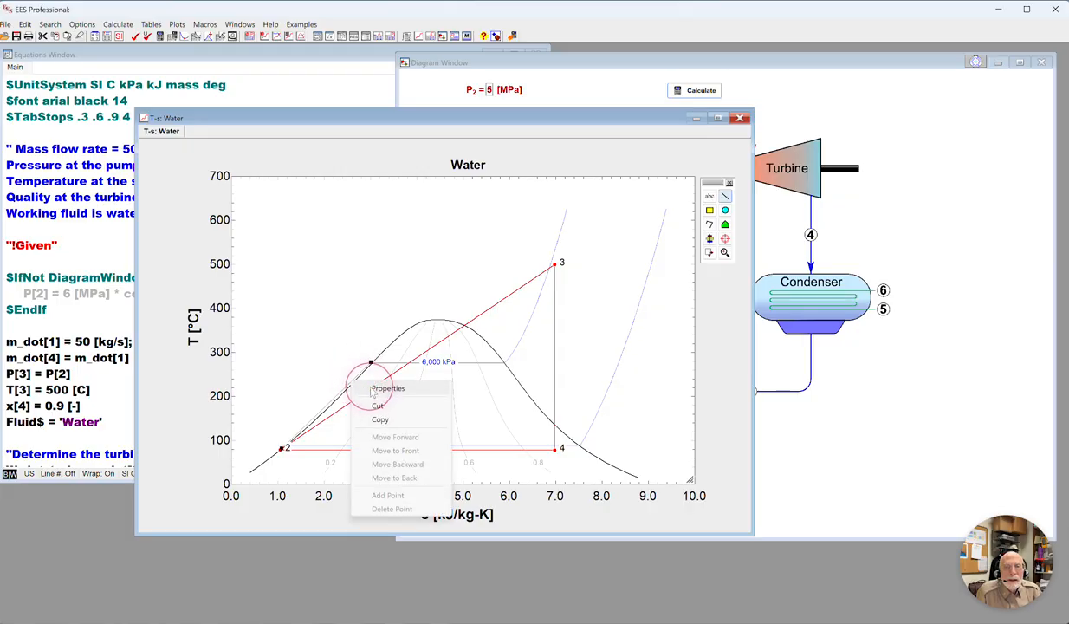
click(362, 386)
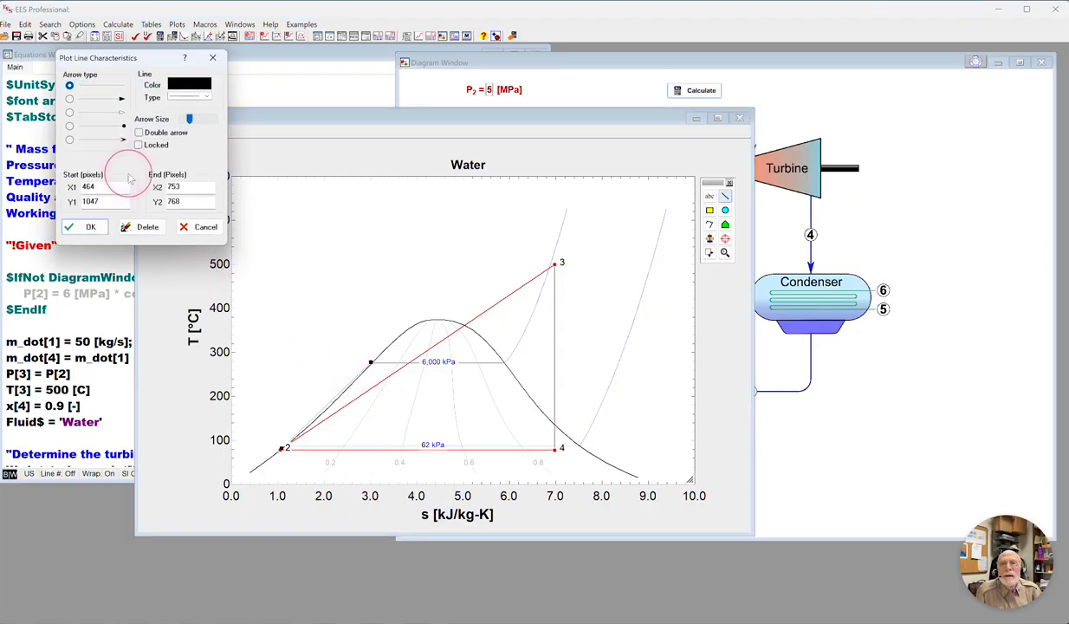
click(188, 85)
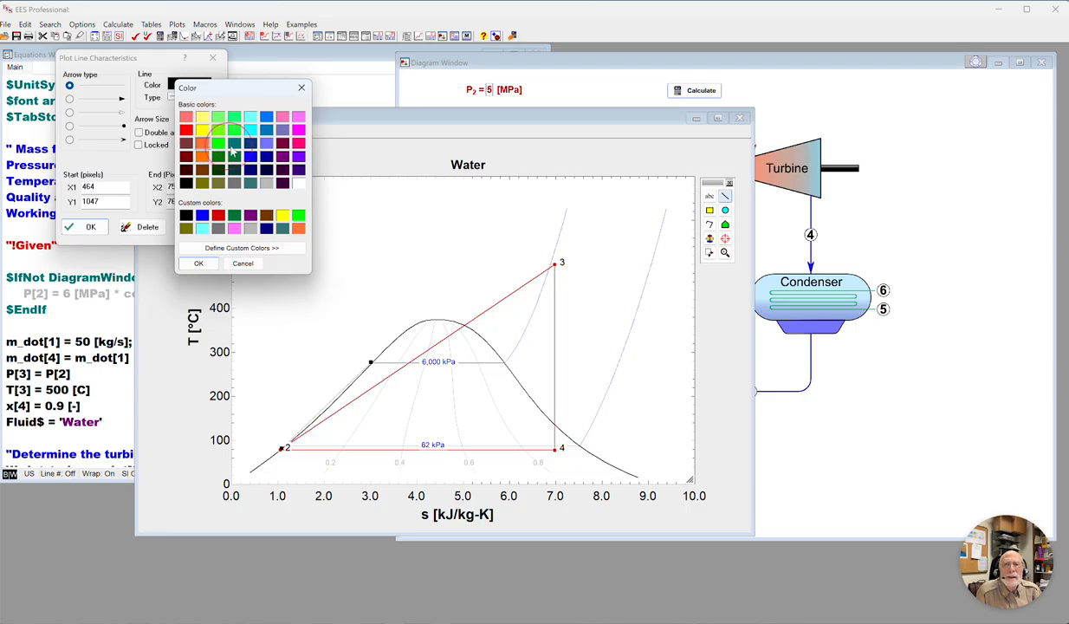
click(198, 264)
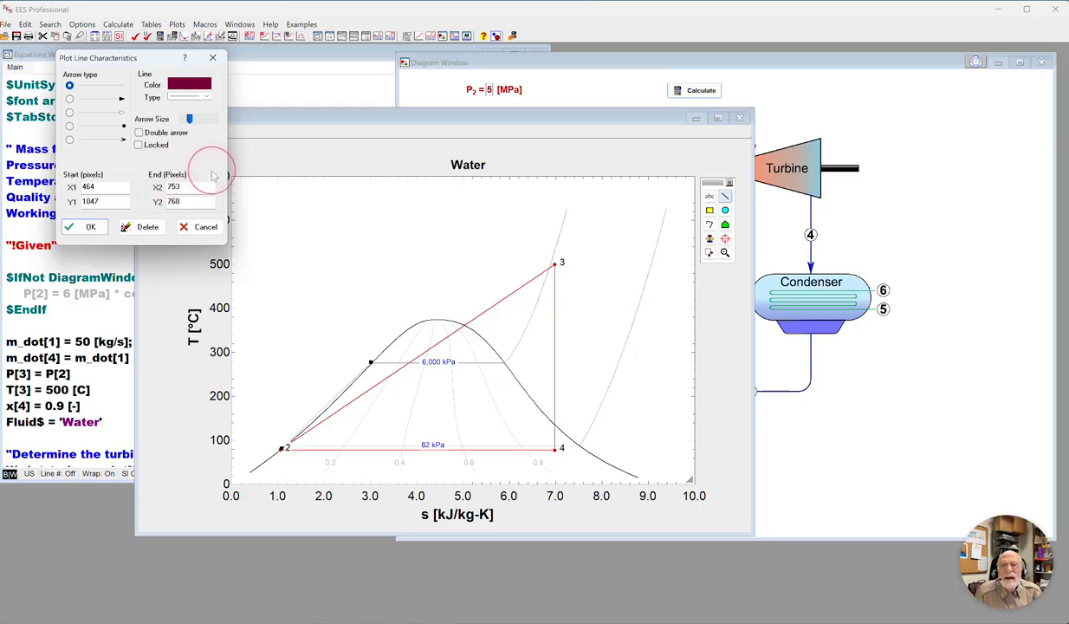
click(189, 97)
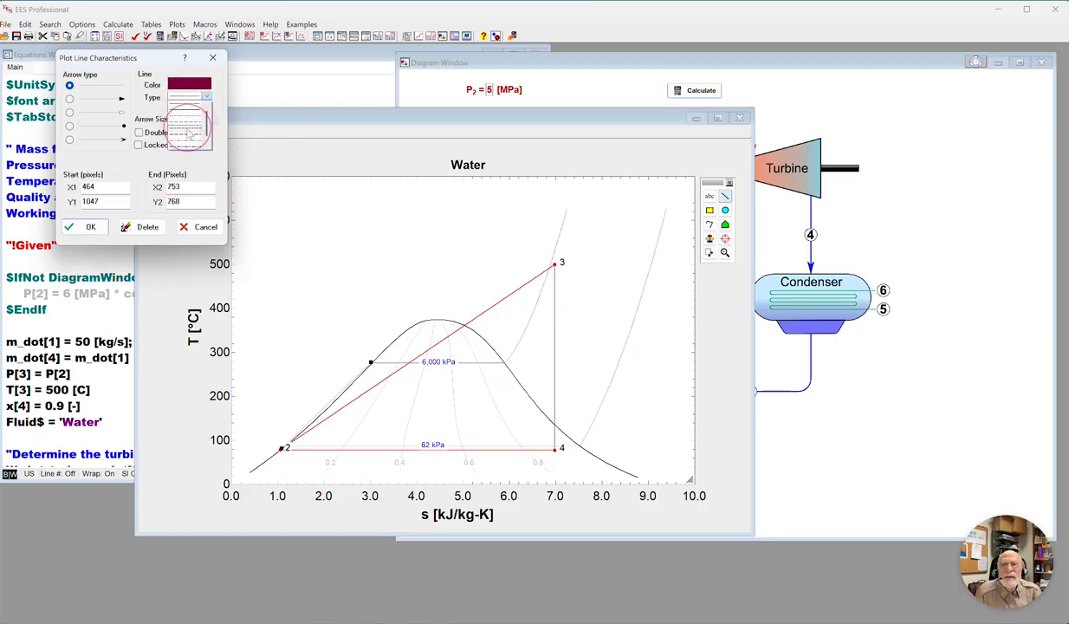
click(185, 115)
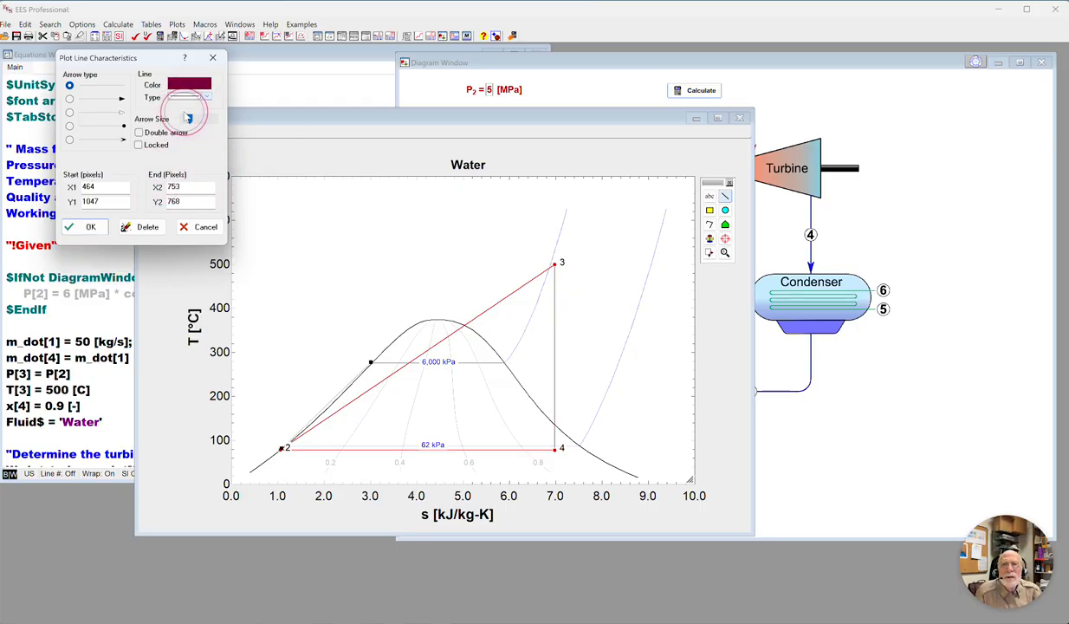
click(80, 226)
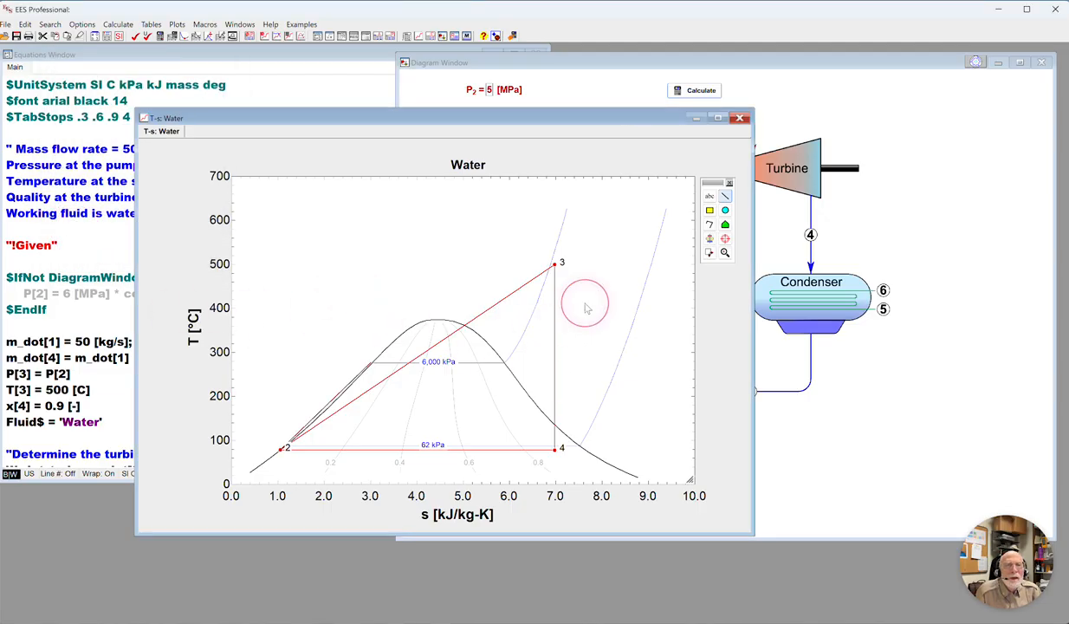
- Draw a polyline from the saturated-liquid point along the 6,000 kPa line to the saturated-vapor curve and up to state 3
click(725, 196)
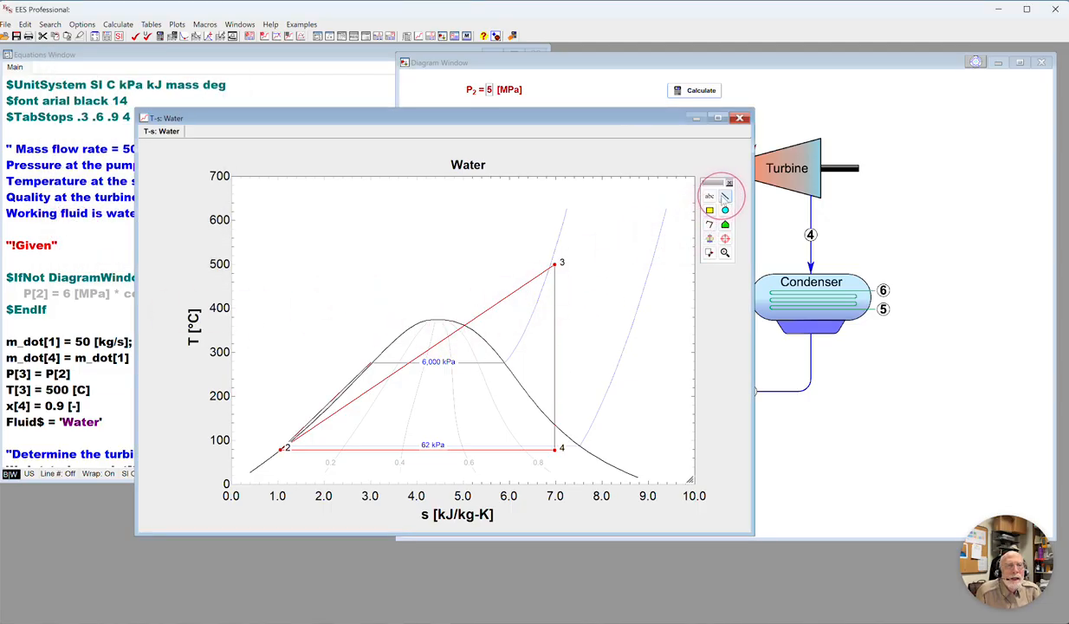
click(371, 362)
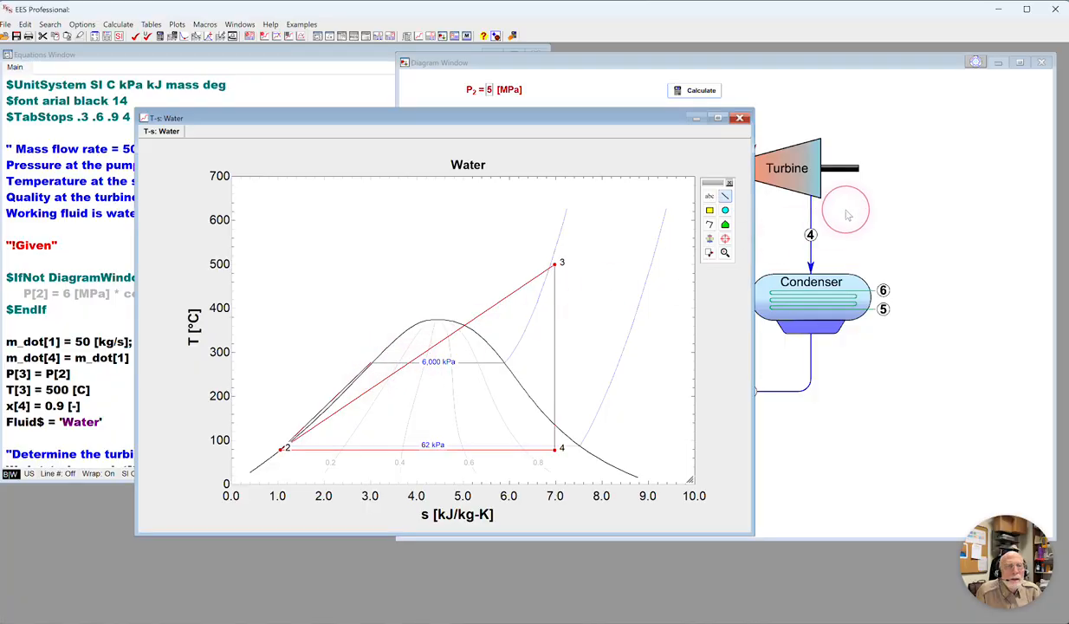
click(708, 224)
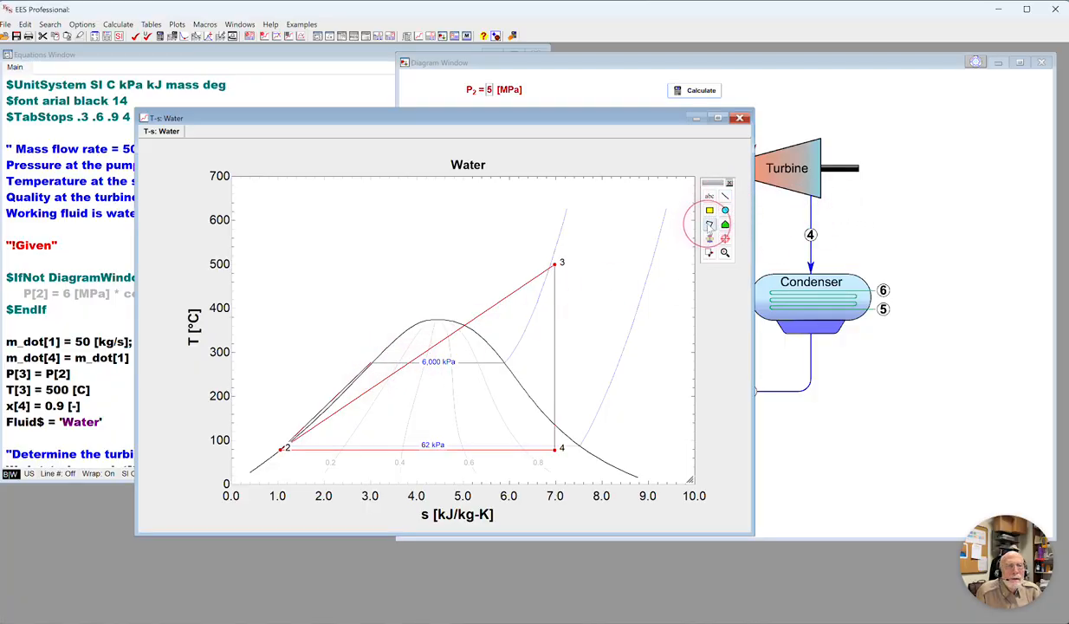
click(372, 362)
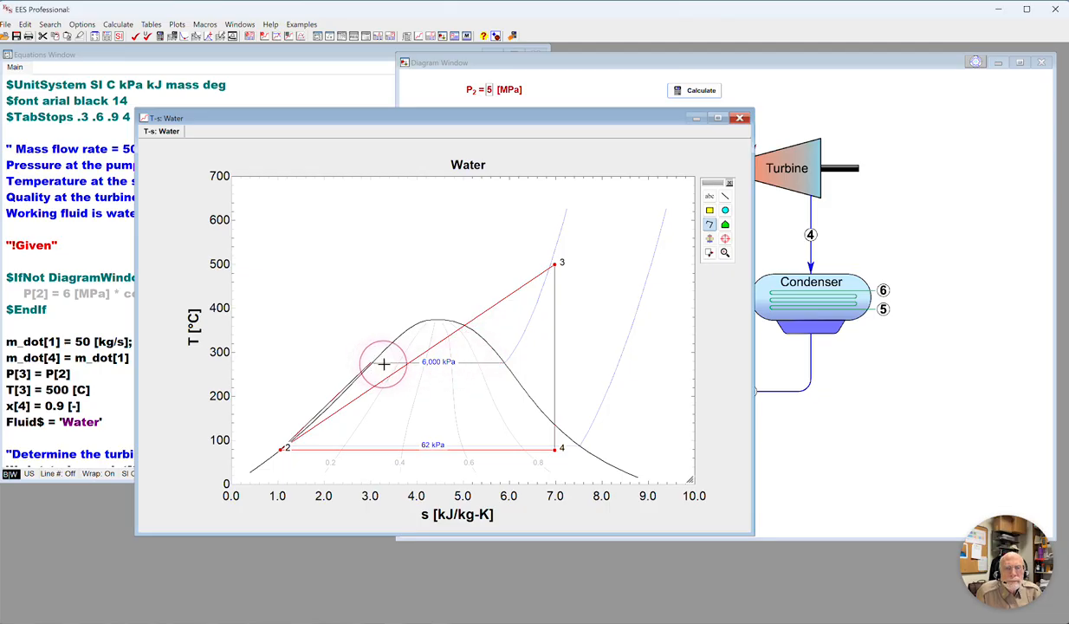
click(504, 362)
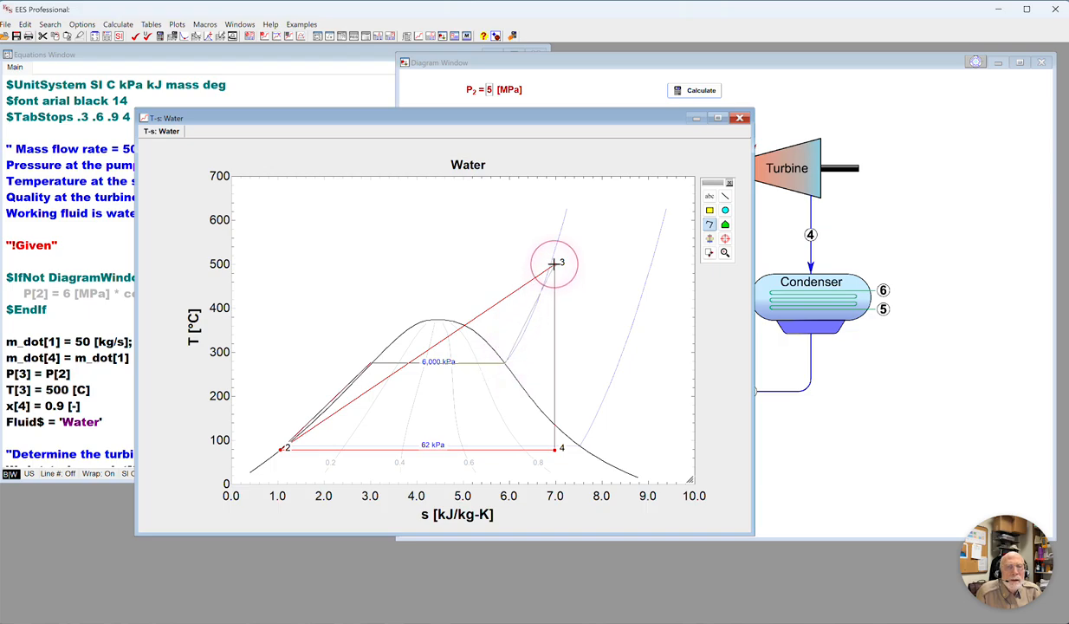
click(553, 263)
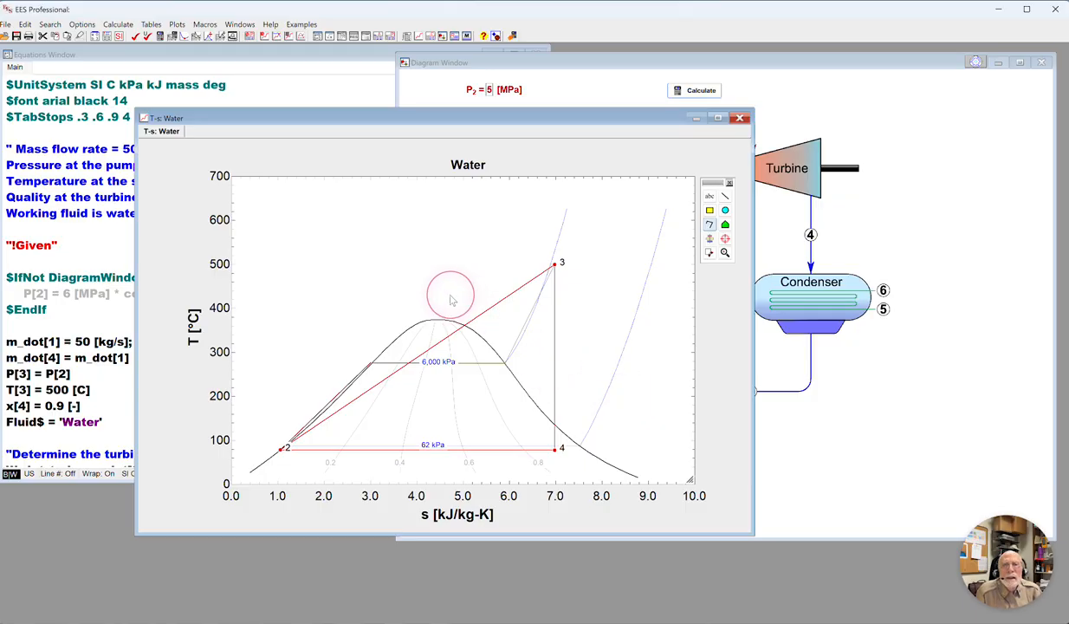
- Change the new polyline to a thicker solid line type
right_click(530, 316)
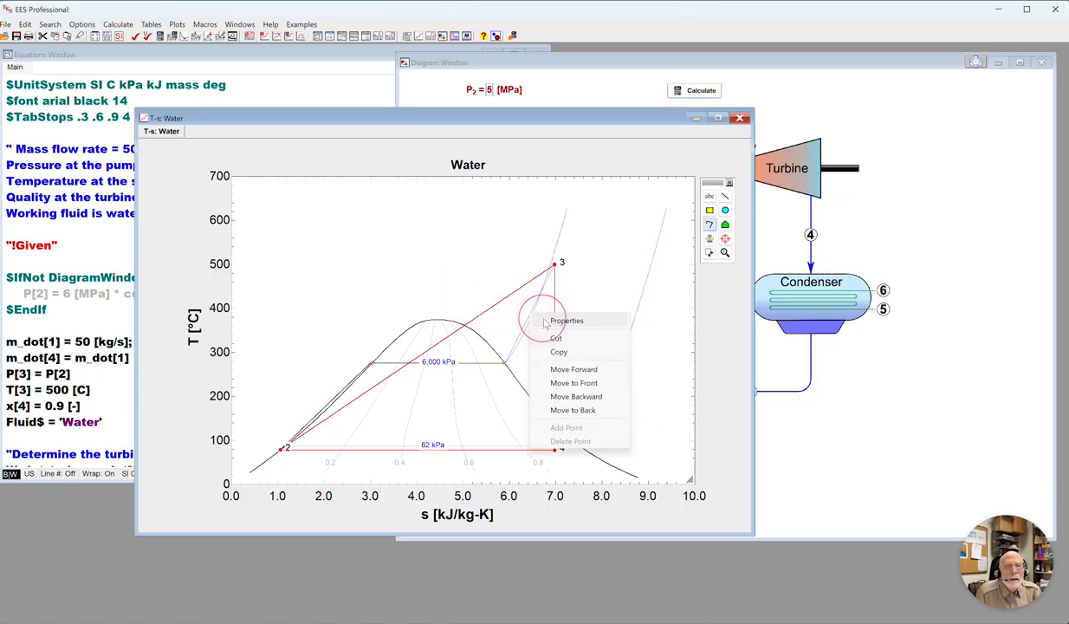
click(553, 317)
click(495, 276)
click(494, 291)
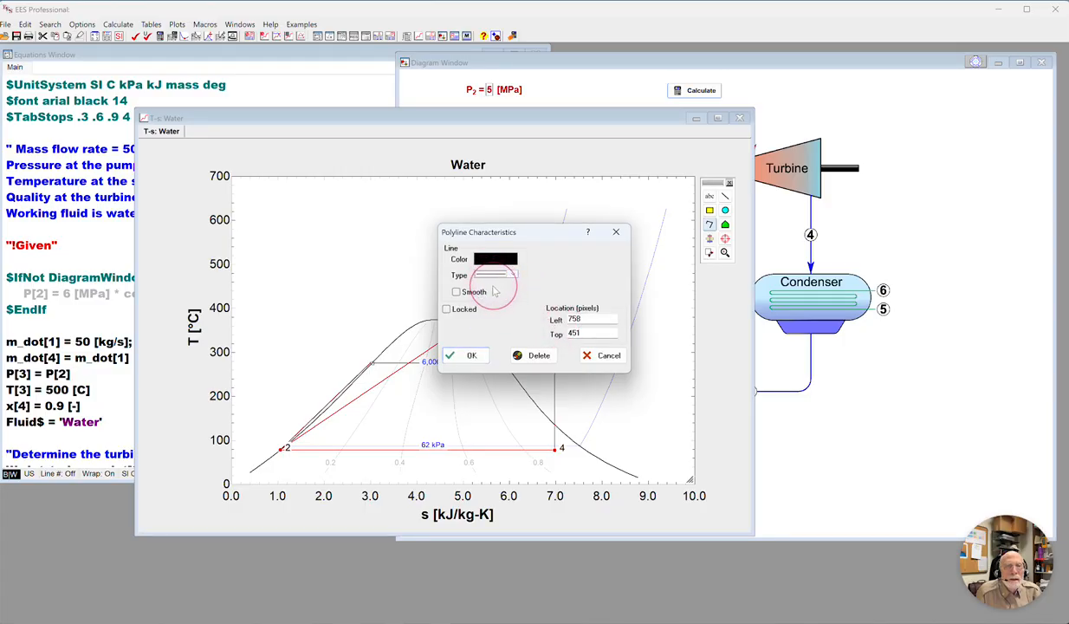
click(471, 356)
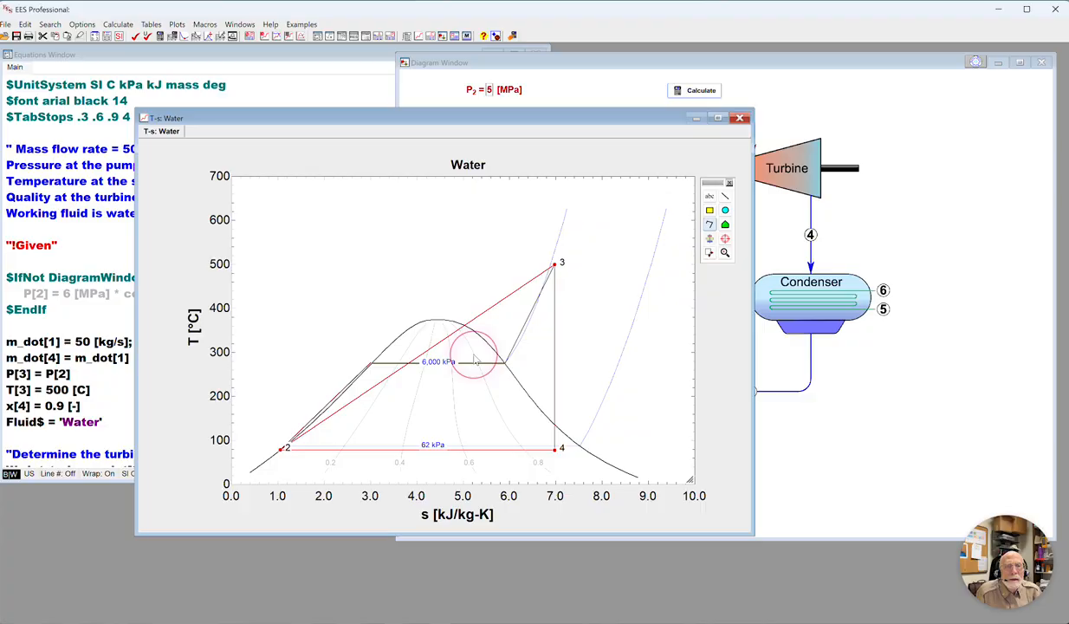